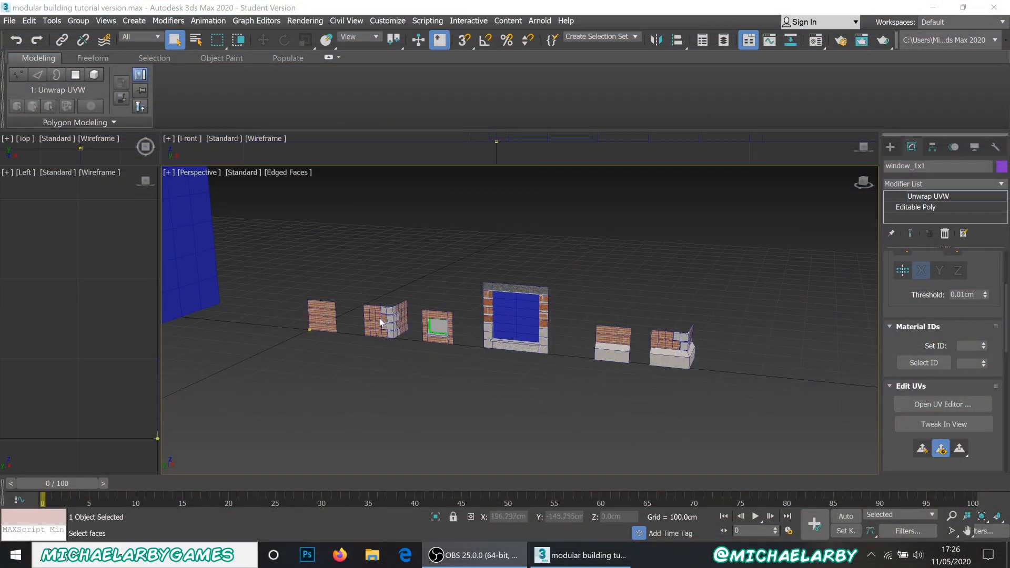
Step: Open the recent image "render 1" to view the reference brick building, and close it again
mouse_move(605, 562)
left_click(373, 556)
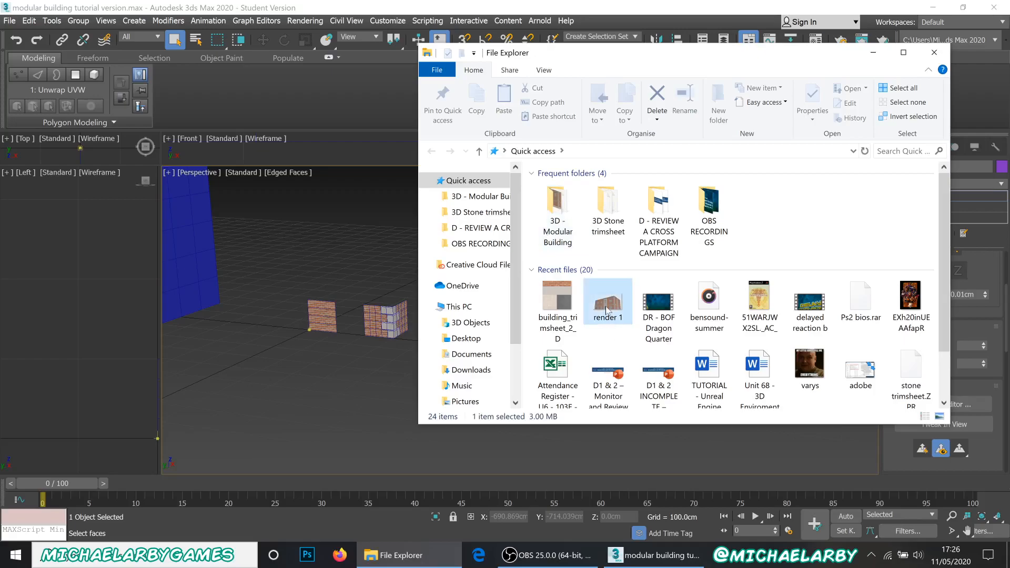
left_click(608, 310)
left_click(874, 53)
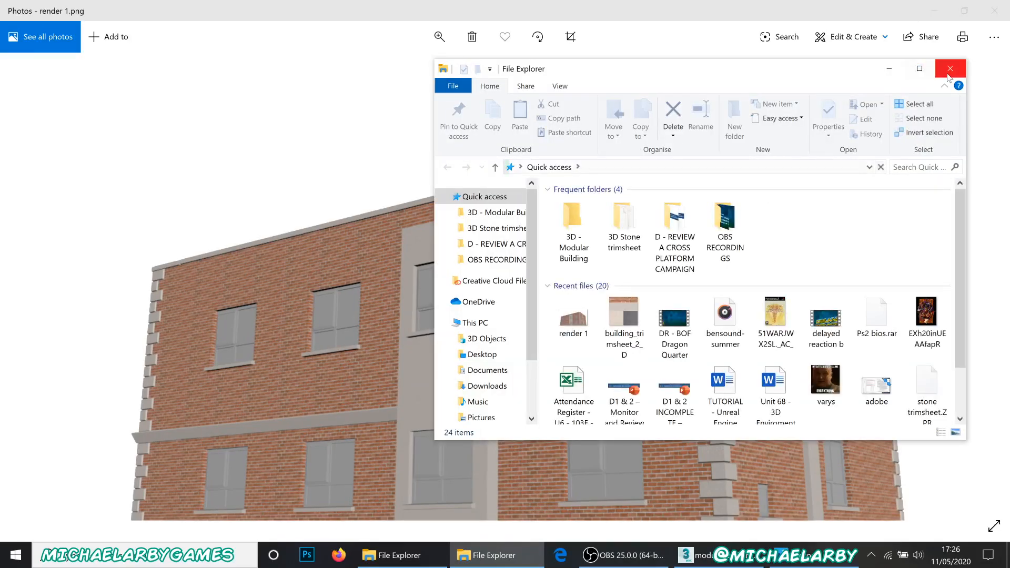
left_click(948, 75)
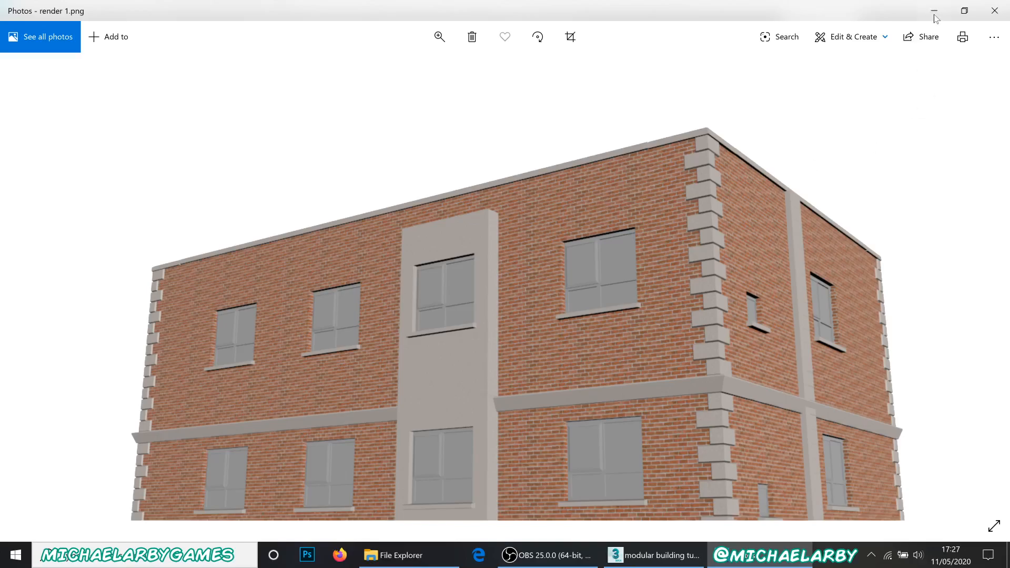
left_click(993, 13)
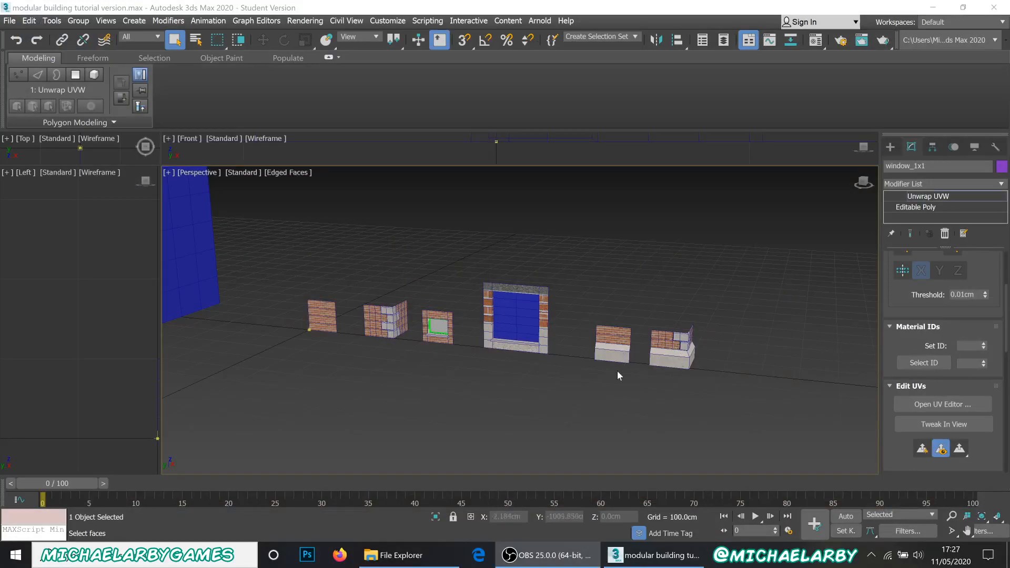
Step: Examine the row of modular wall and window pieces and the large blue box beside them
scroll(619, 389, "up", 2)
scroll(506, 298, "up", 1)
scroll(508, 311, "down", 3)
middle_click_drag(512, 314, 621, 391)
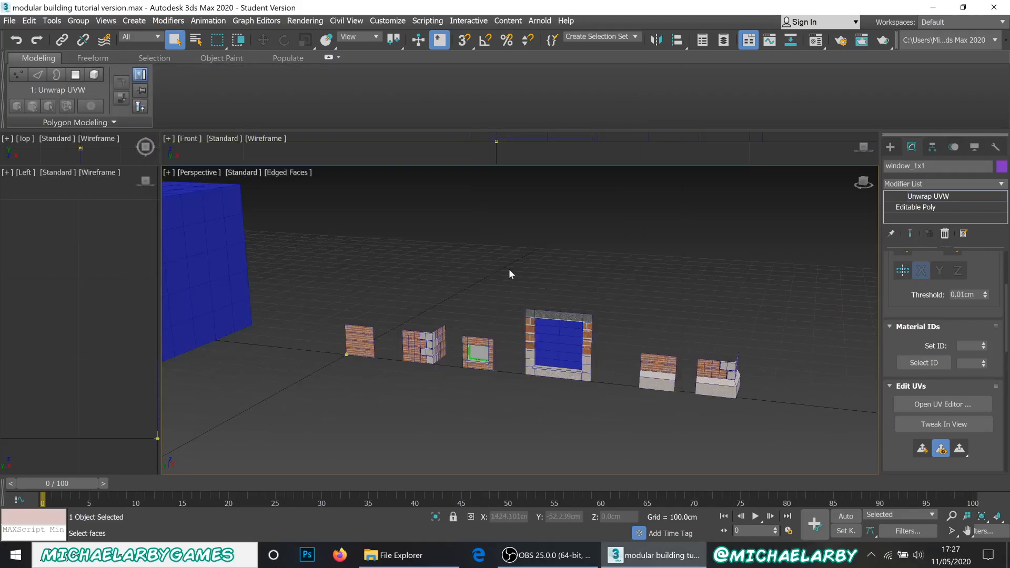
middle_click_drag(509, 275, 737, 328)
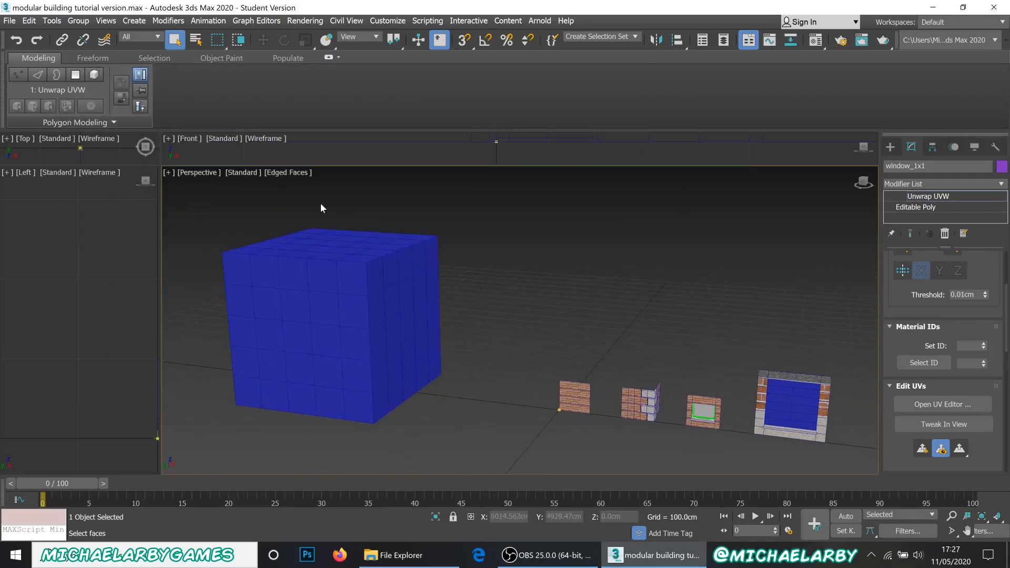
scroll(359, 248, "up", 4)
scroll(370, 304, "down", 7)
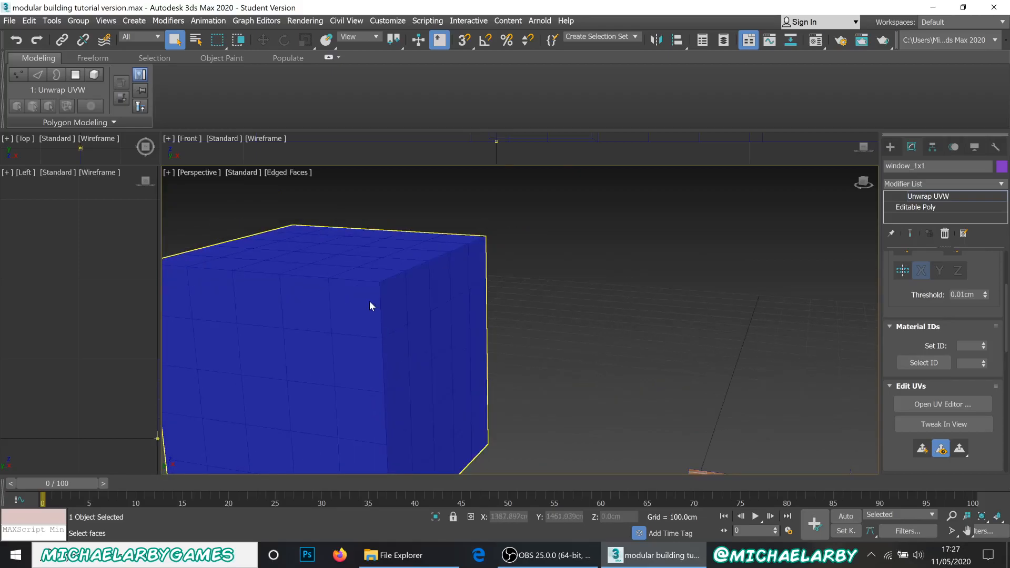
middle_click_drag(589, 284, 509, 275)
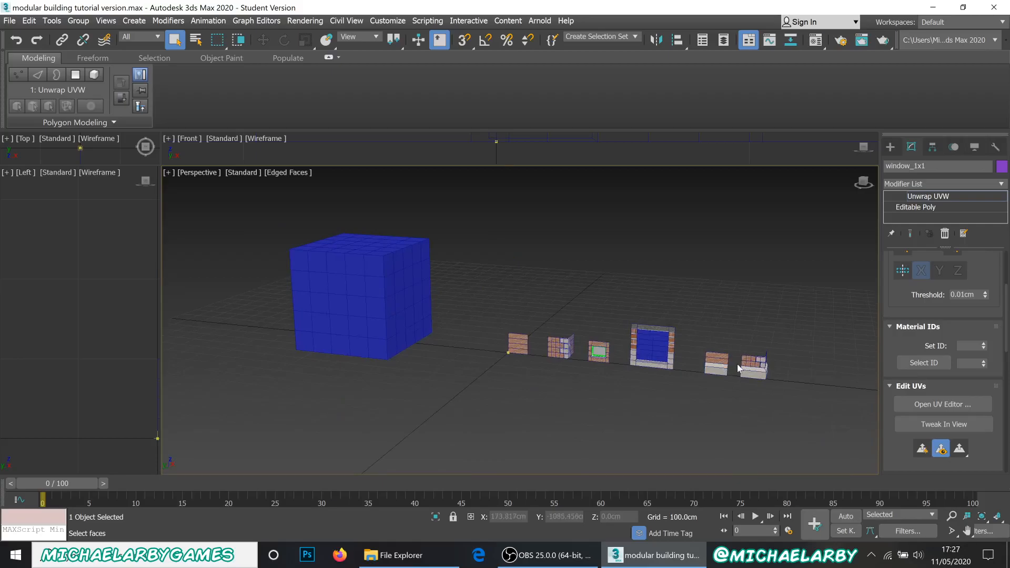
Step: Leave sub-object editing on the window piece, select the blue box and enable polygon selection on it
scroll(363, 255, "up", 6)
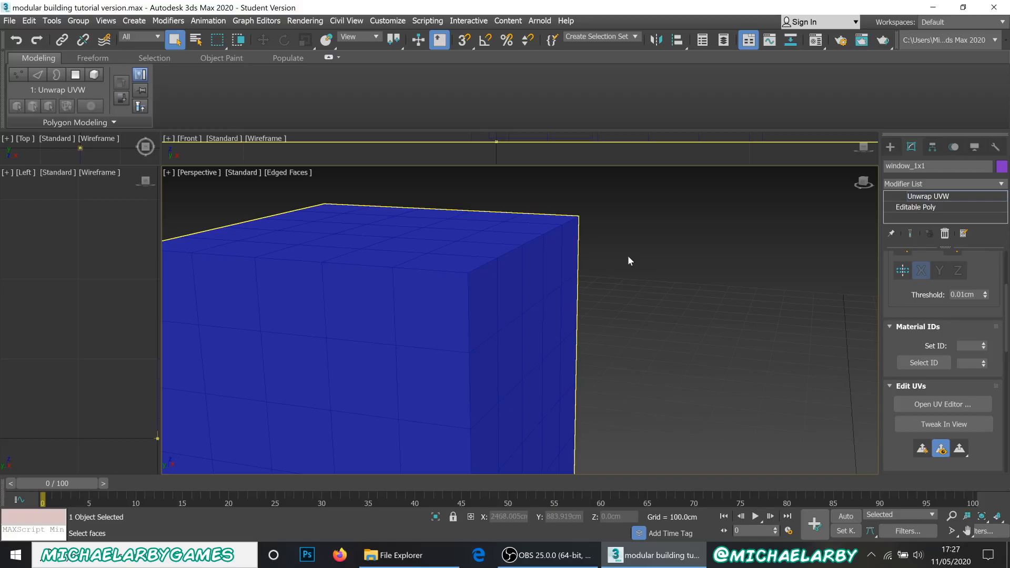
right_click(502, 248)
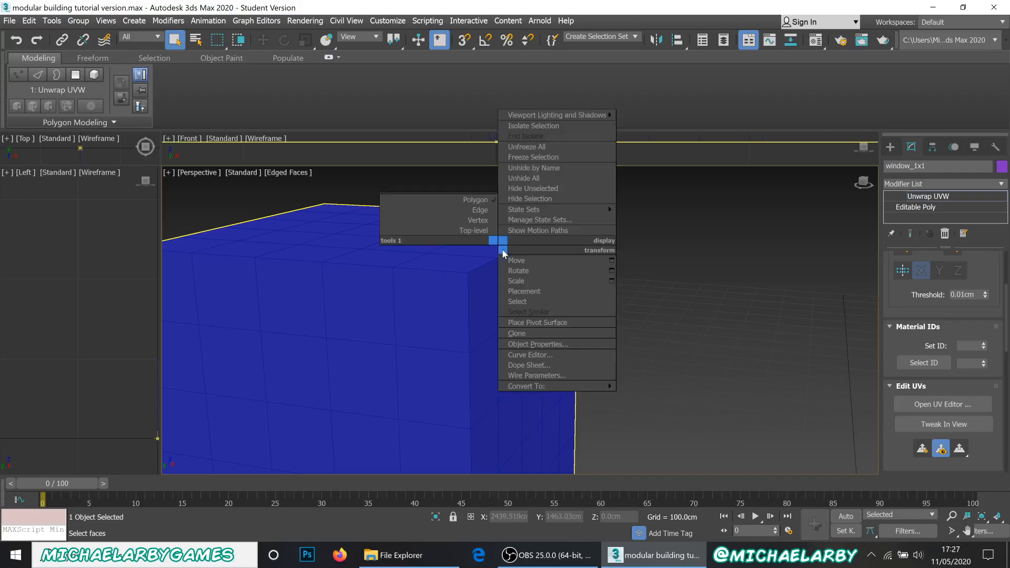
left_click(479, 232)
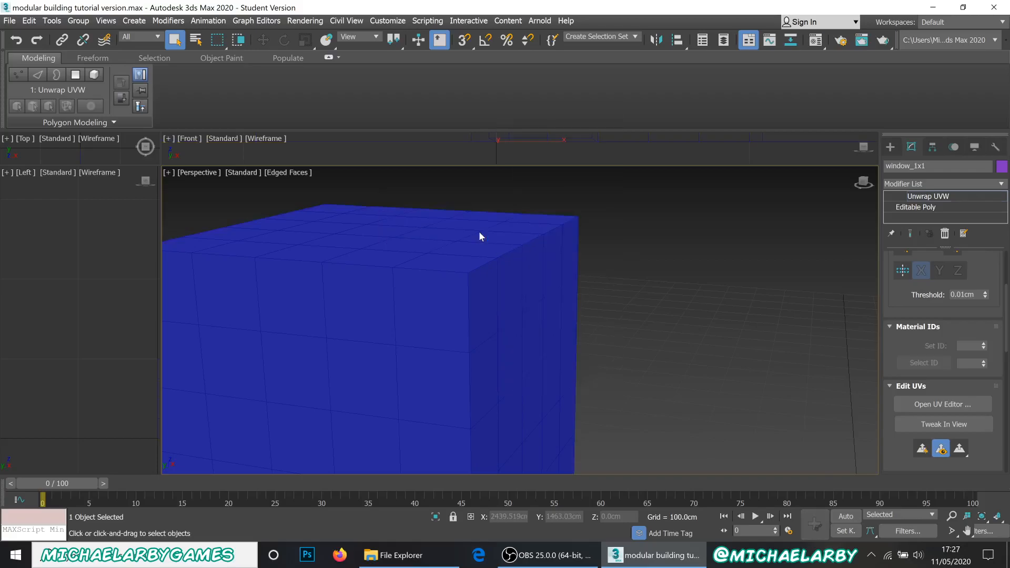
left_click(481, 280)
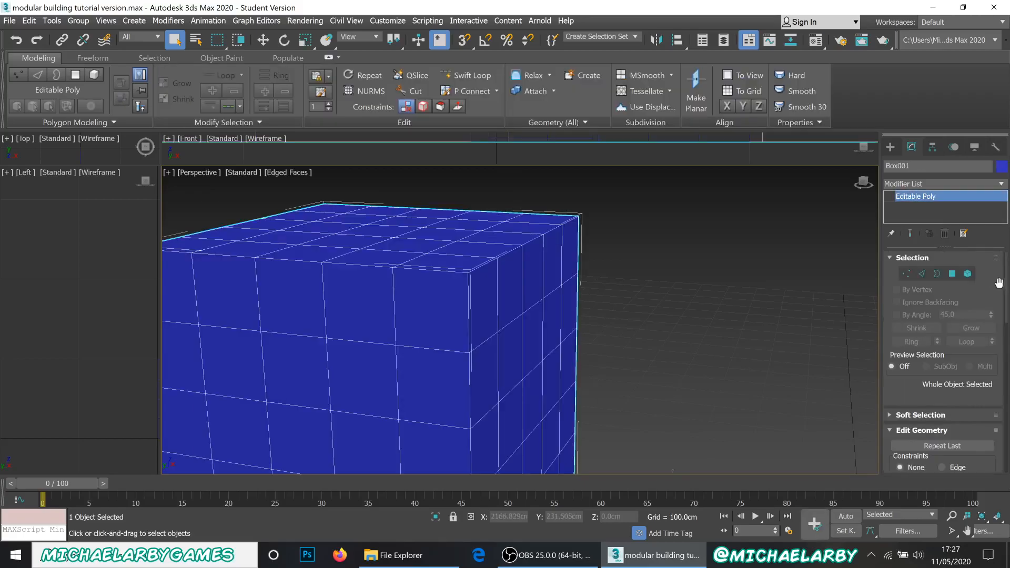
left_click(950, 274)
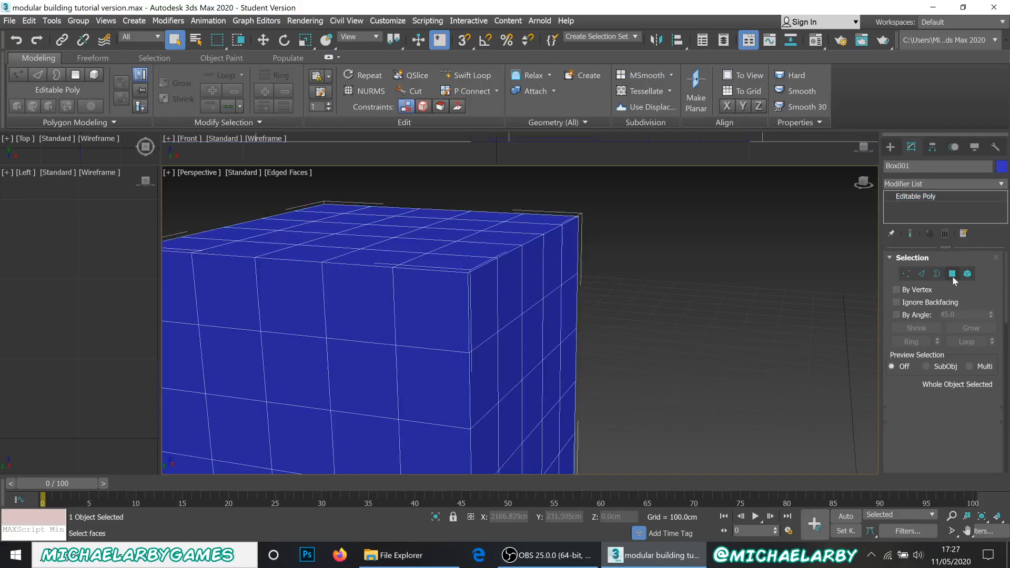
Step: Select the six polygons wrapping around the box's upper front corner and inspect them from several angles
left_click(465, 262)
left_click(489, 298, "ctrl")
left_click(451, 300, "ctrl")
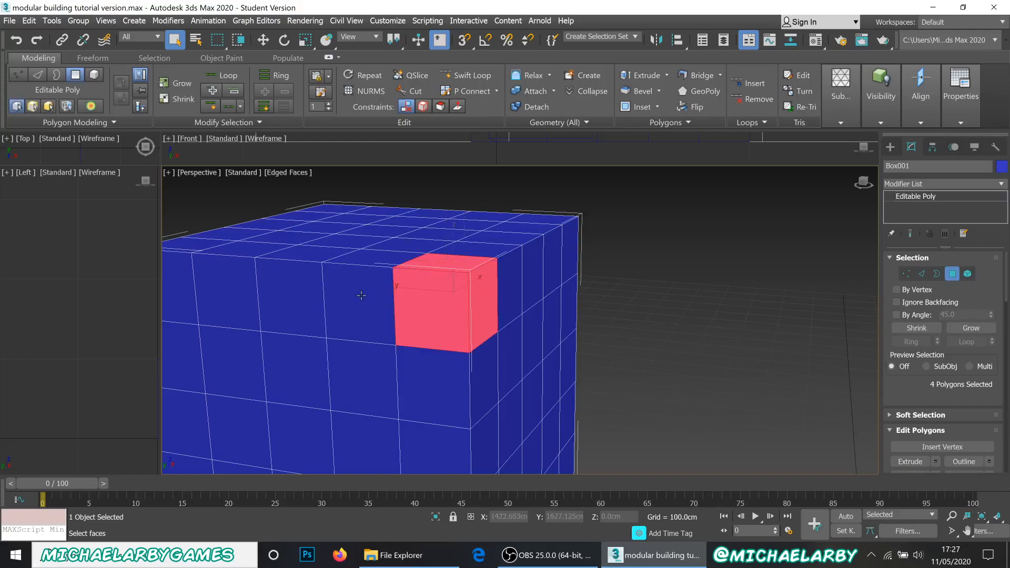
left_click(365, 276, "ctrl")
left_click(366, 262, "ctrl")
middle_click_drag(352, 264, 338, 271, "alt")
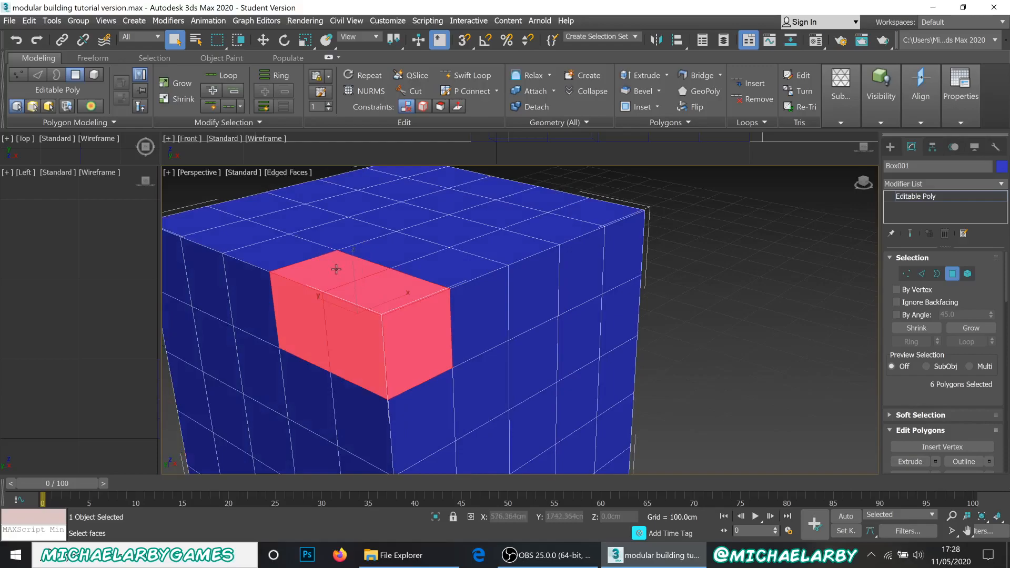
middle_click_drag(345, 273, 364, 276, "alt")
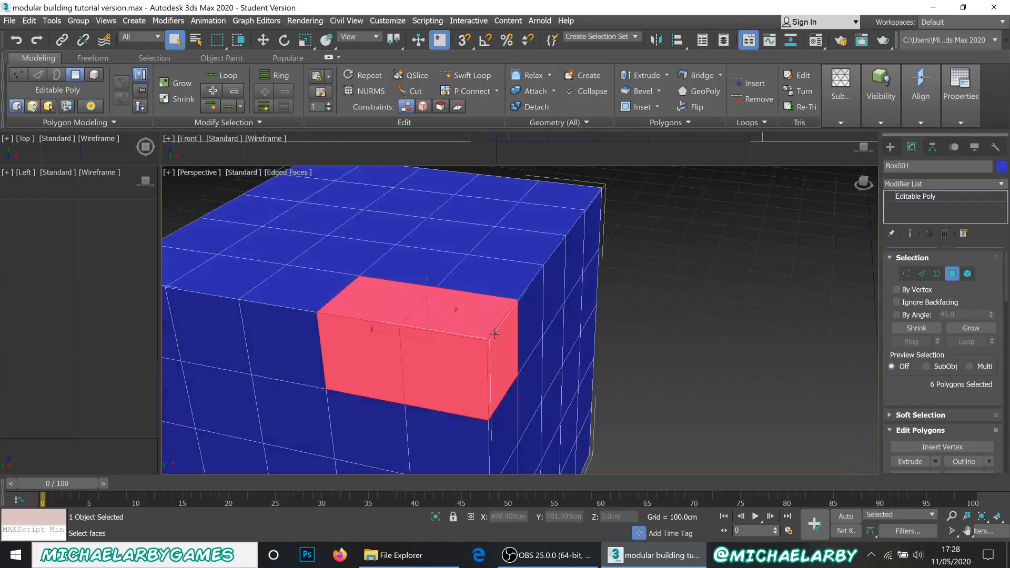
middle_click_drag(405, 335, 441, 340, "alt")
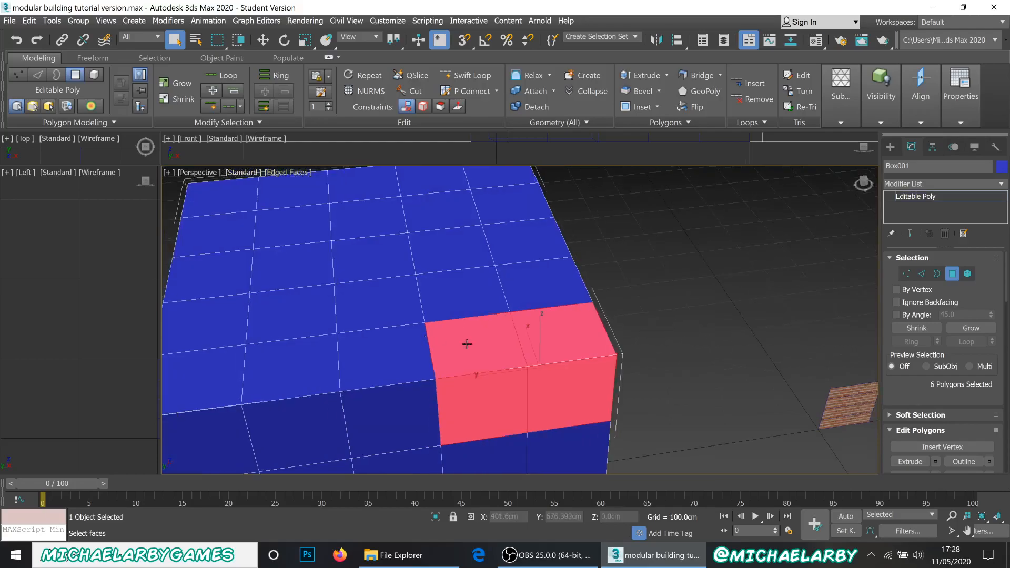
middle_click_drag(481, 358, 481, 335)
Step: Clone a single polygon from the box's top face along Y into the empty space beside it, as a separate object named roof_tile
left_click(421, 258)
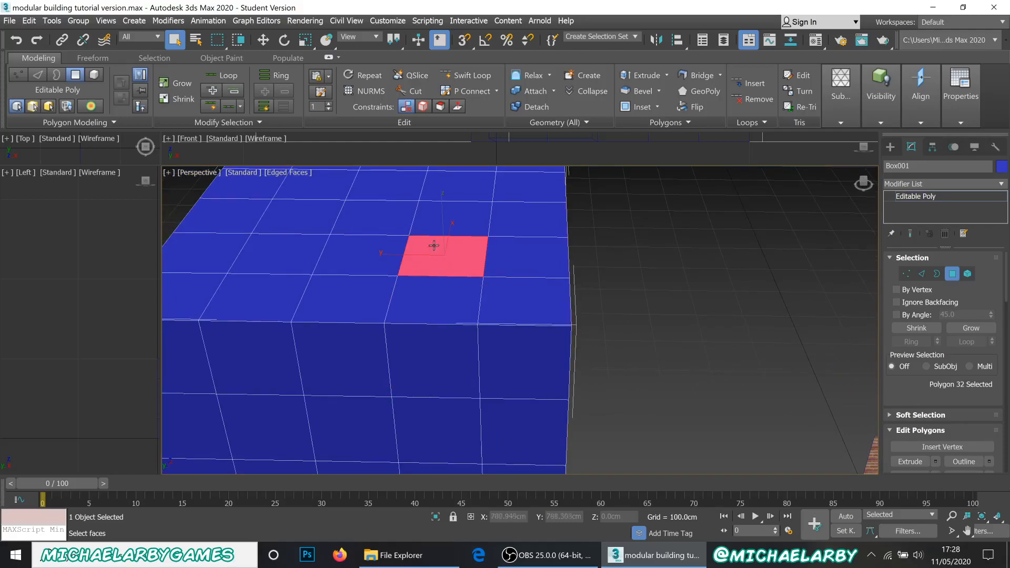
scroll(411, 251, "down", 2)
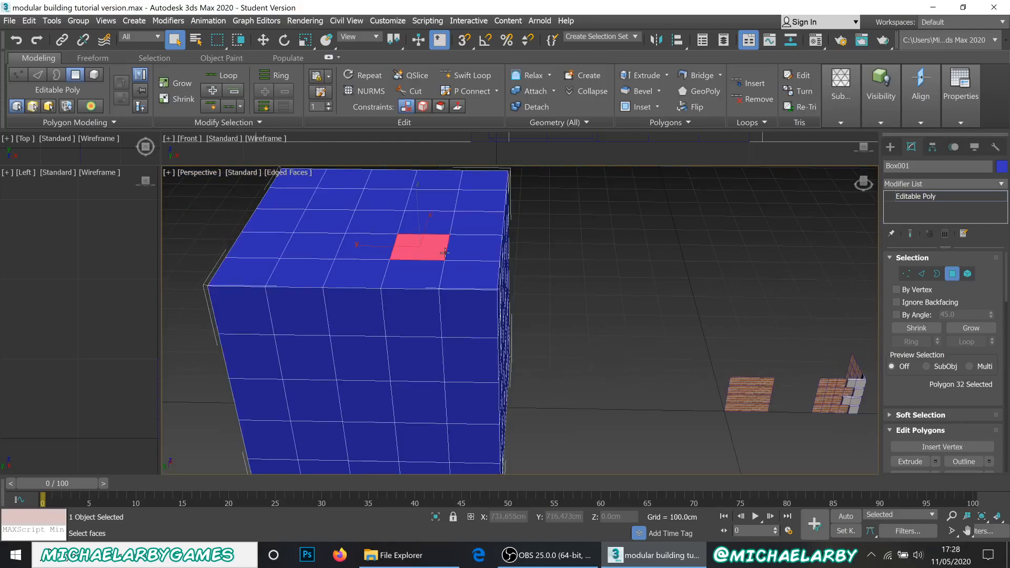
scroll(405, 242, "up", 2)
left_click(263, 39)
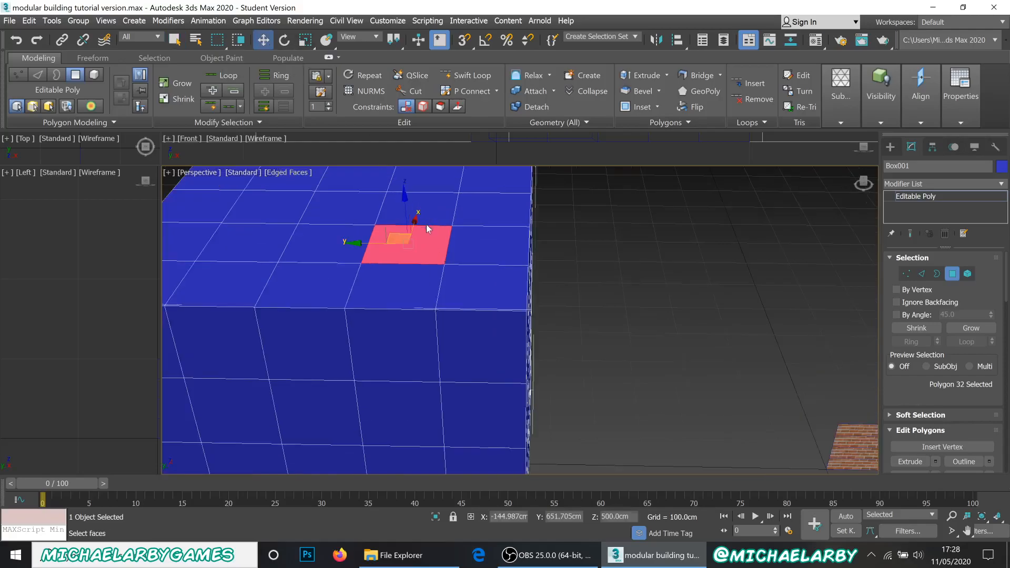
left_click_drag(374, 243, 631, 284, "shift")
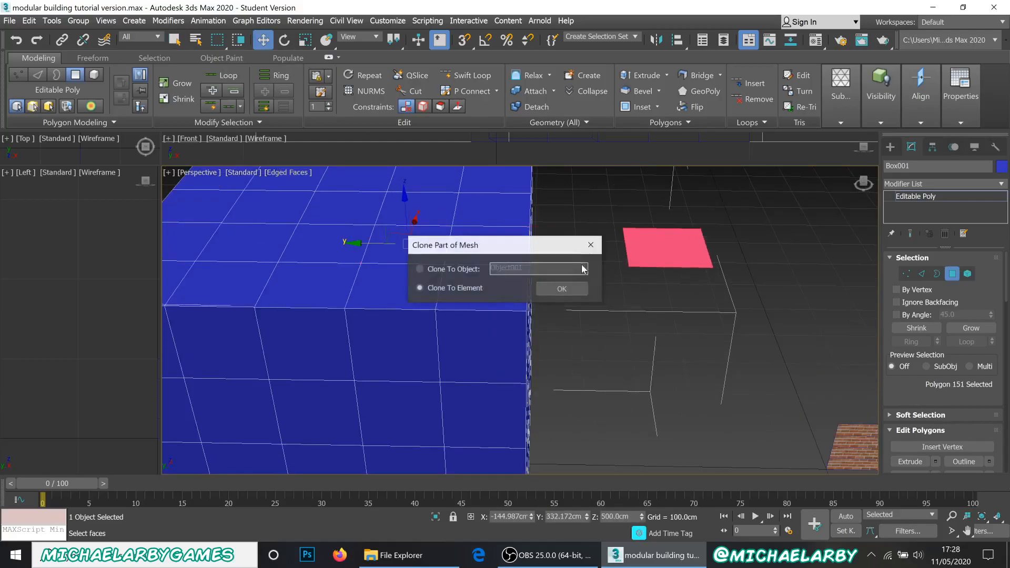
left_click(452, 268)
left_click_drag(528, 269, 319, 233)
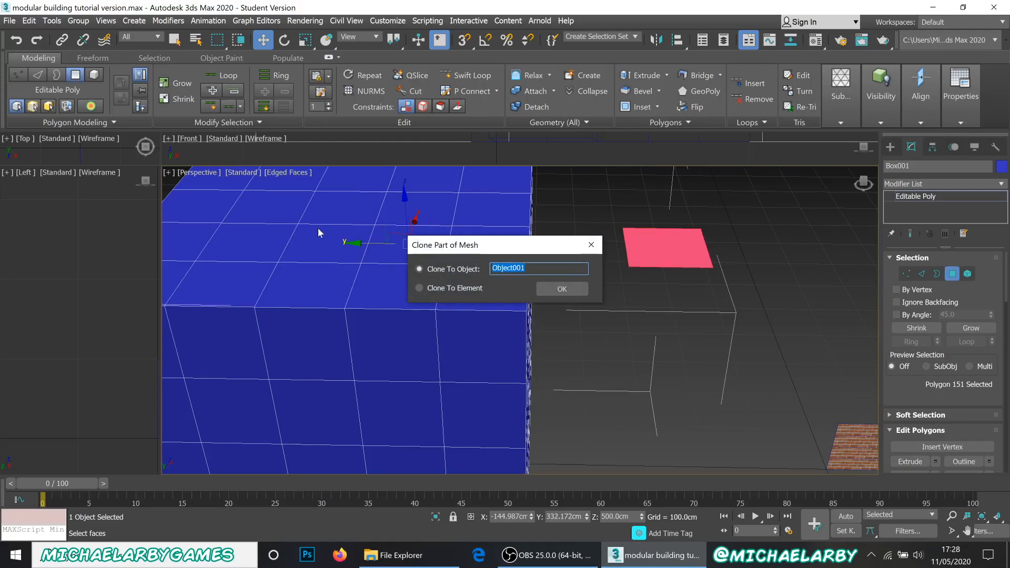
type("roof_tile")
left_click(559, 289)
Step: Exit polygon editing on the box and apply the Redbrick material to the roof_tile object
right_click(725, 264)
left_click(679, 236)
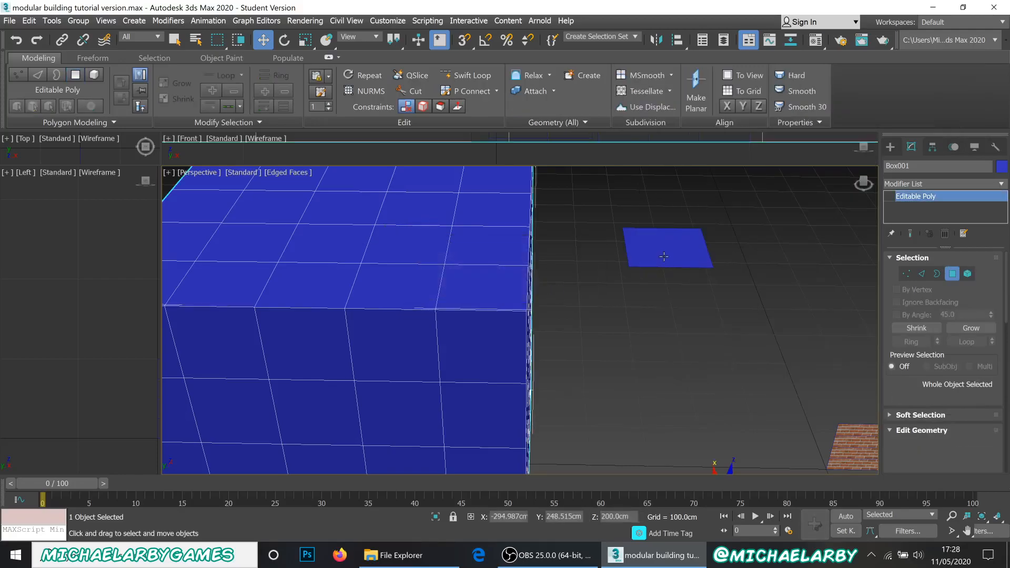
left_click(643, 260)
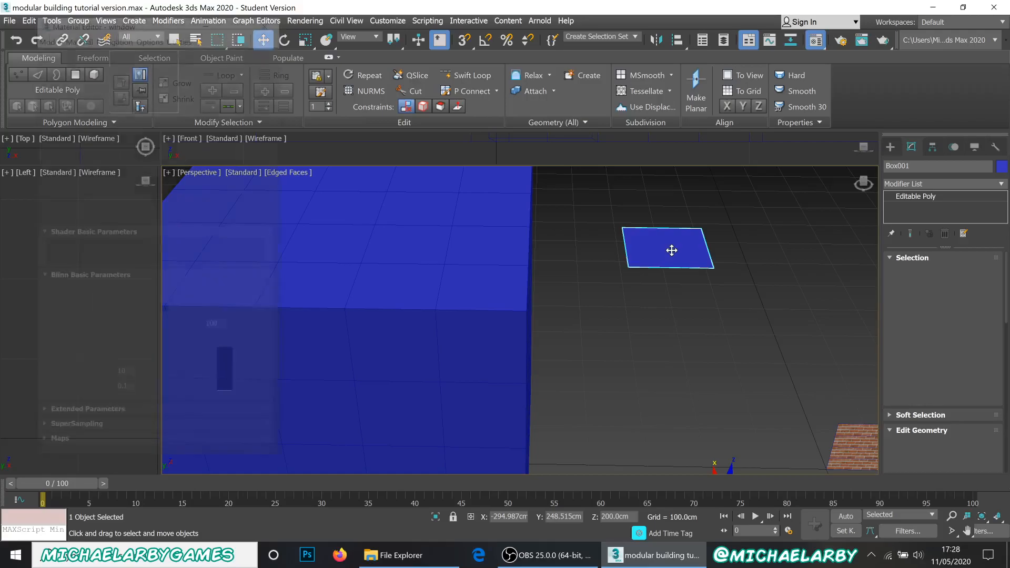
key("m")
left_click_drag(87, 79, 660, 255)
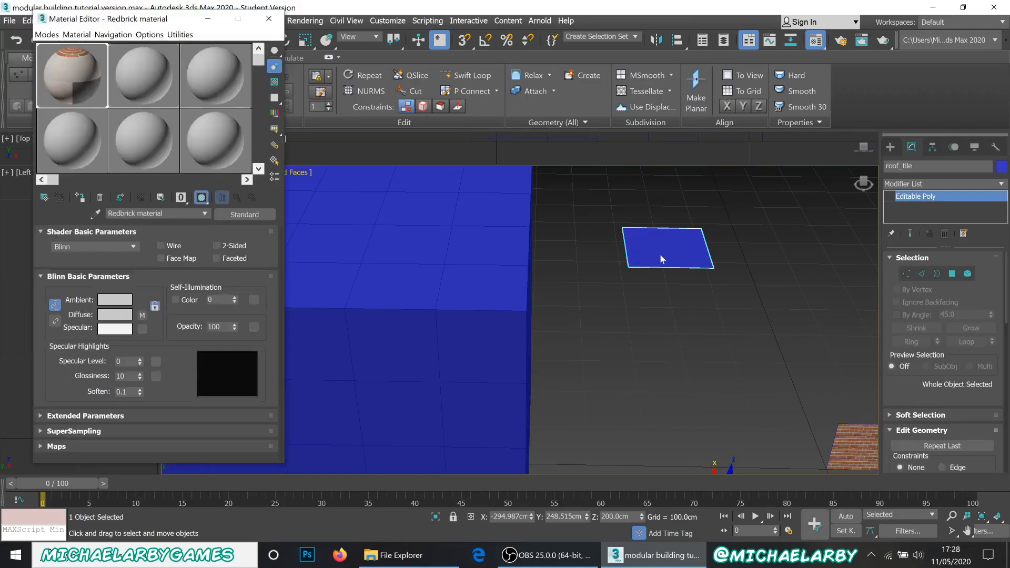
left_click(275, 26)
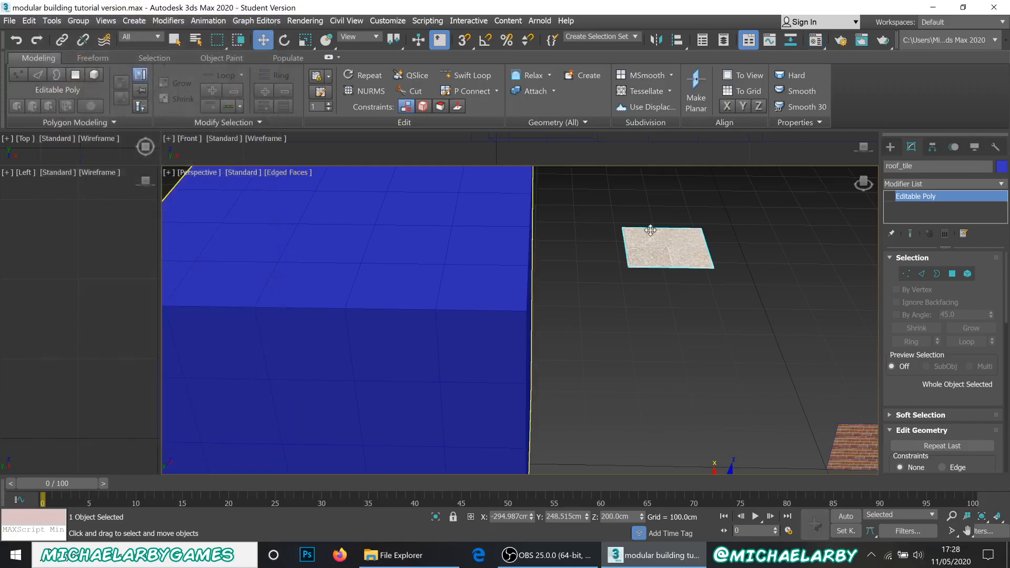
Step: Add an Unwrap UVW modifier to the roof_tile object
left_click(1001, 188)
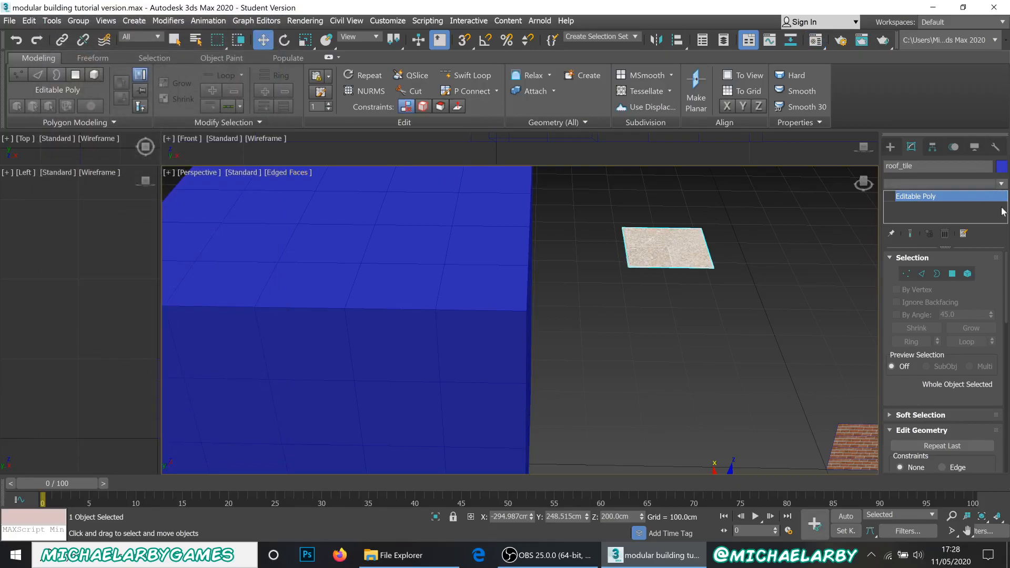
scroll(942, 368, "down", 1)
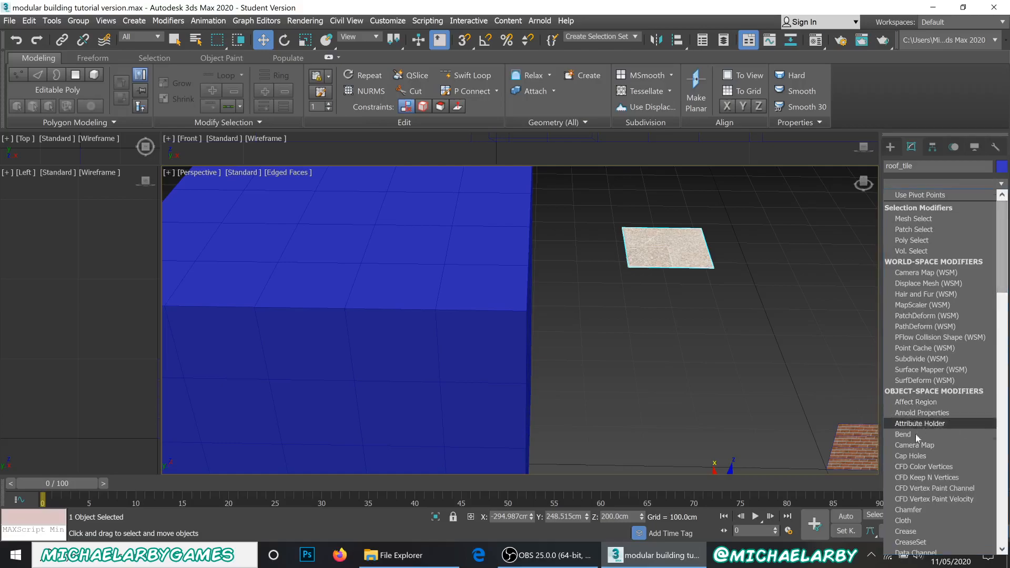
scroll(922, 340, "down", 1)
scroll(922, 338, "down", 6)
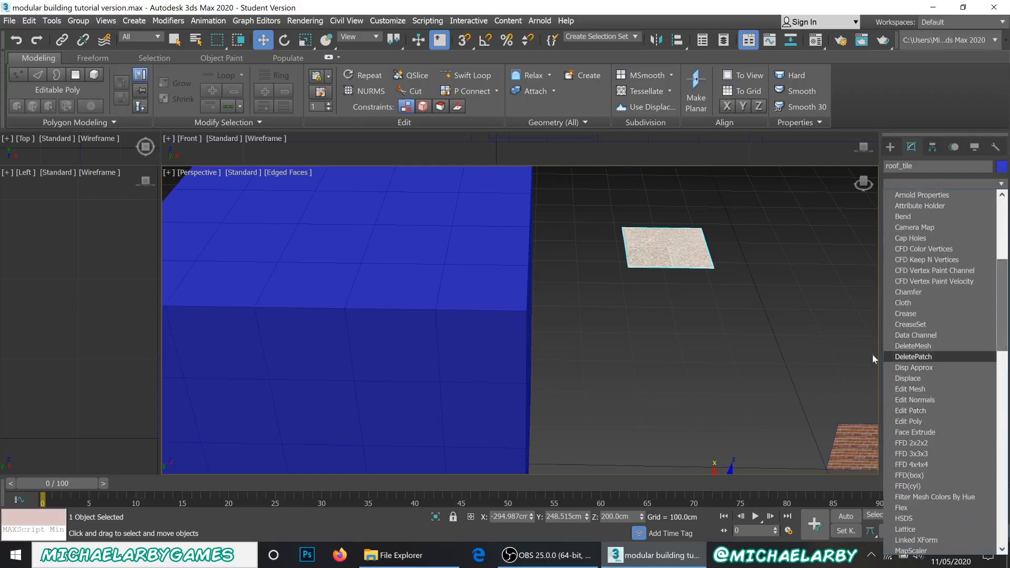
scroll(921, 474, "down", 20)
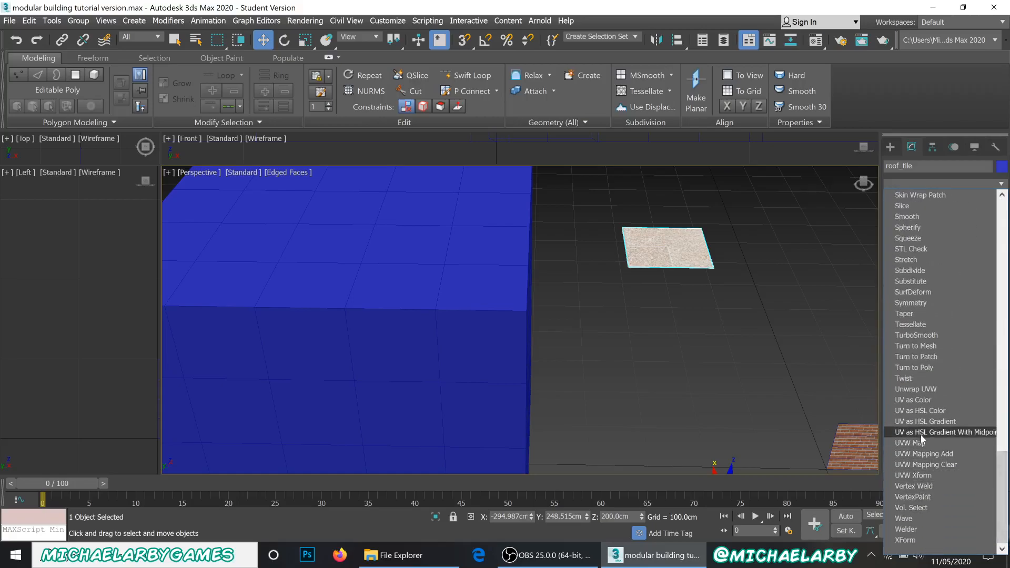
left_click(917, 392)
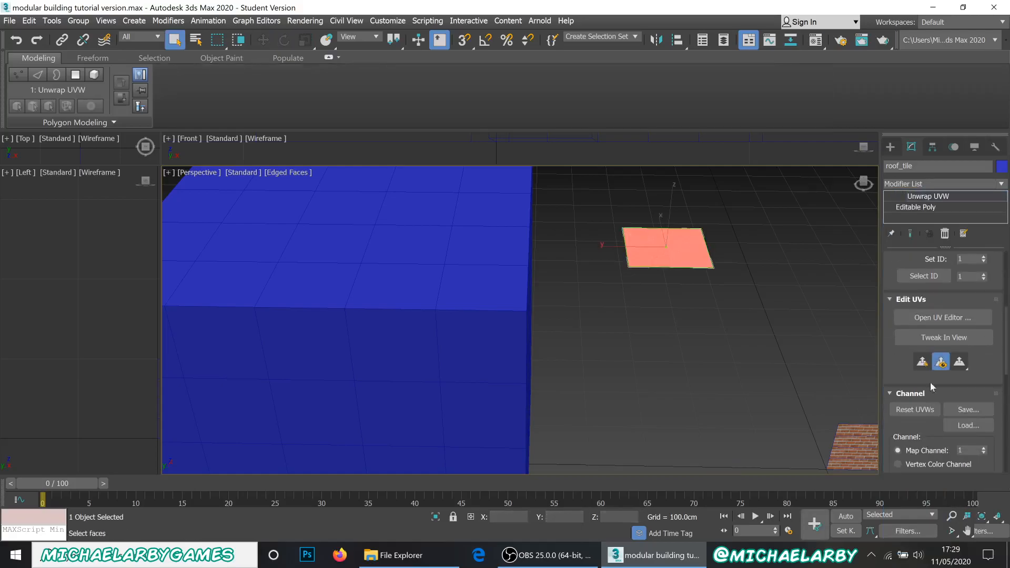
Step: Open roof_tile's UVs in an enlarged UV editor with the Map #1 trimsheet texture as background
left_click(935, 319)
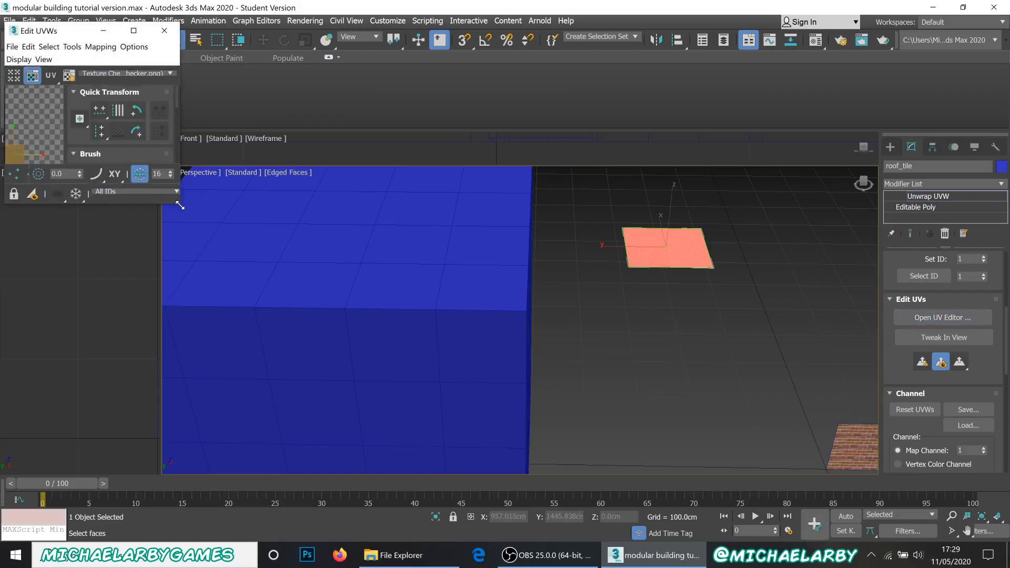
left_click_drag(180, 205, 525, 470)
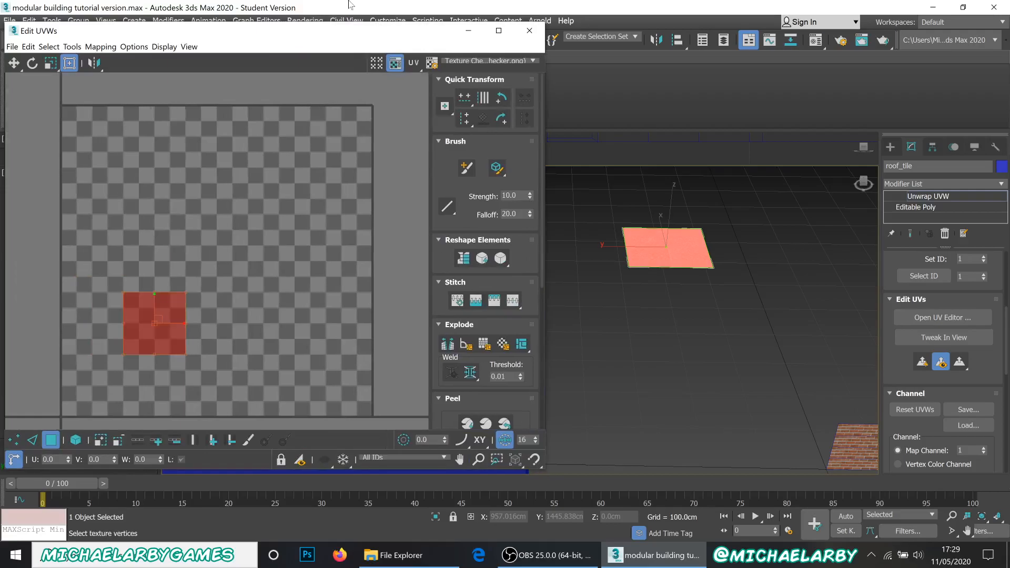
left_click(465, 62)
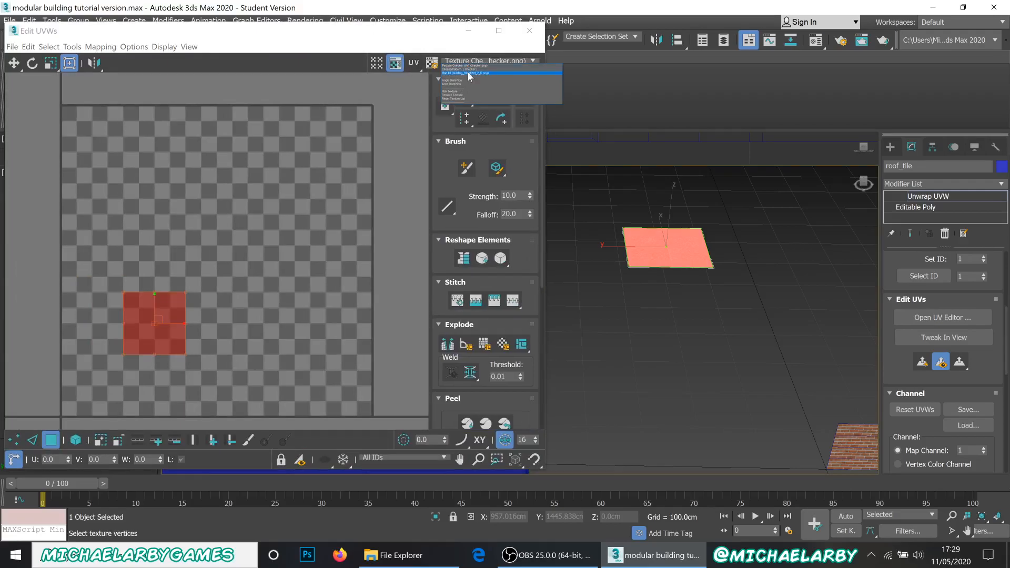
left_click(469, 71)
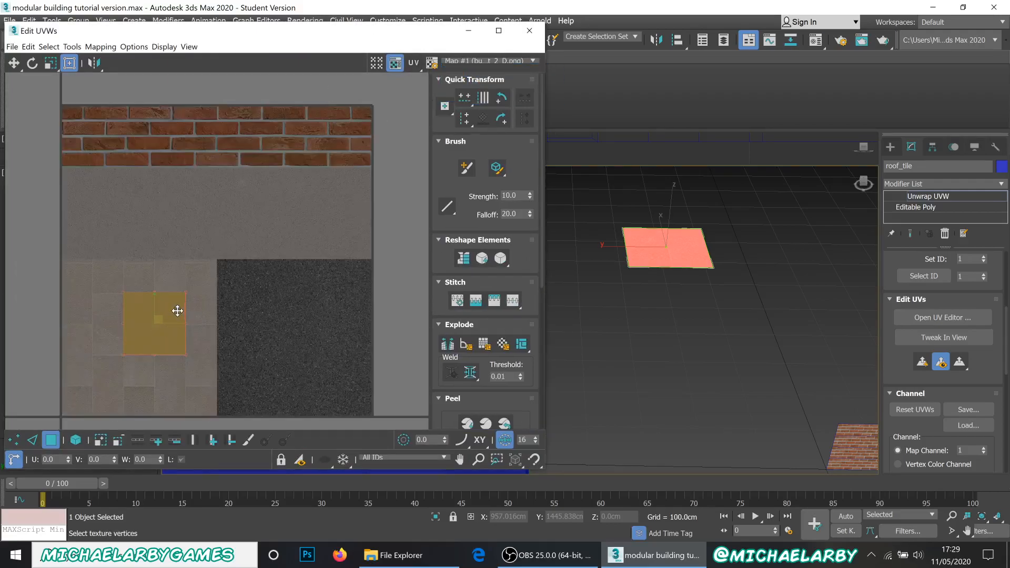
Step: Move and scale roof_tile's UV face to fill the dark gravel square in the trimsheet's lower right corner
left_click_drag(180, 291, 282, 310)
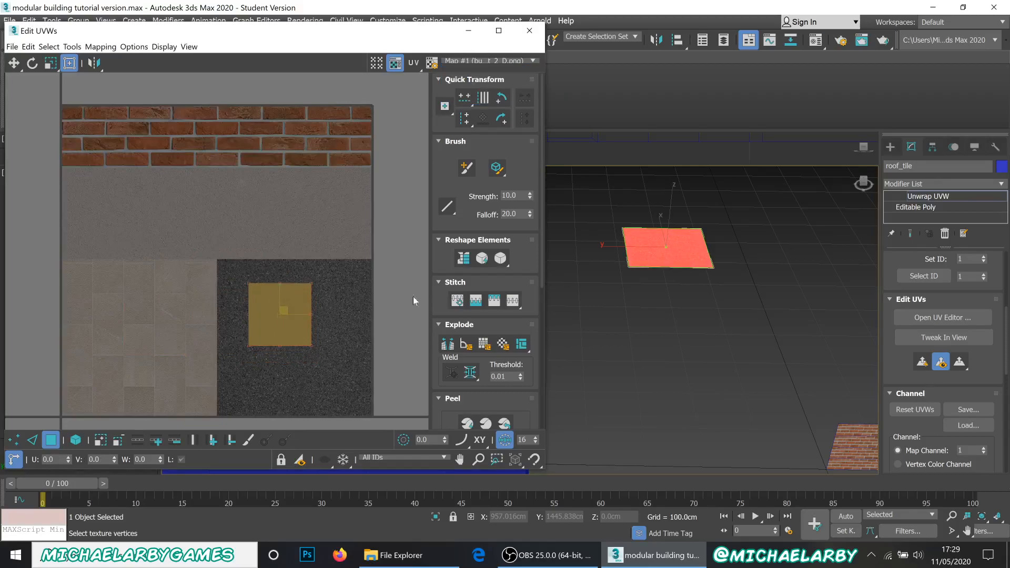
scroll(661, 236, "up", 3)
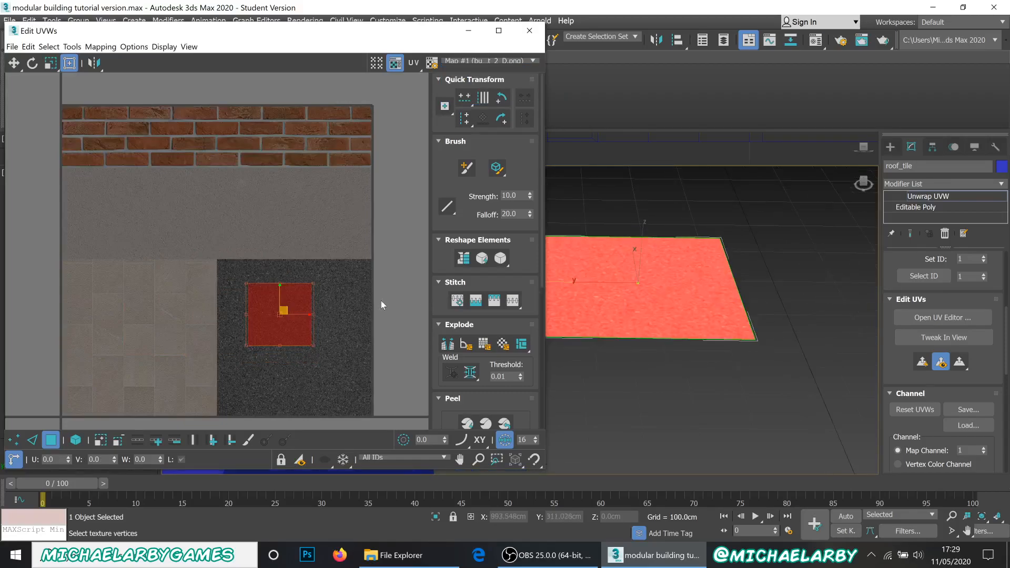
left_click_drag(302, 332, 345, 378)
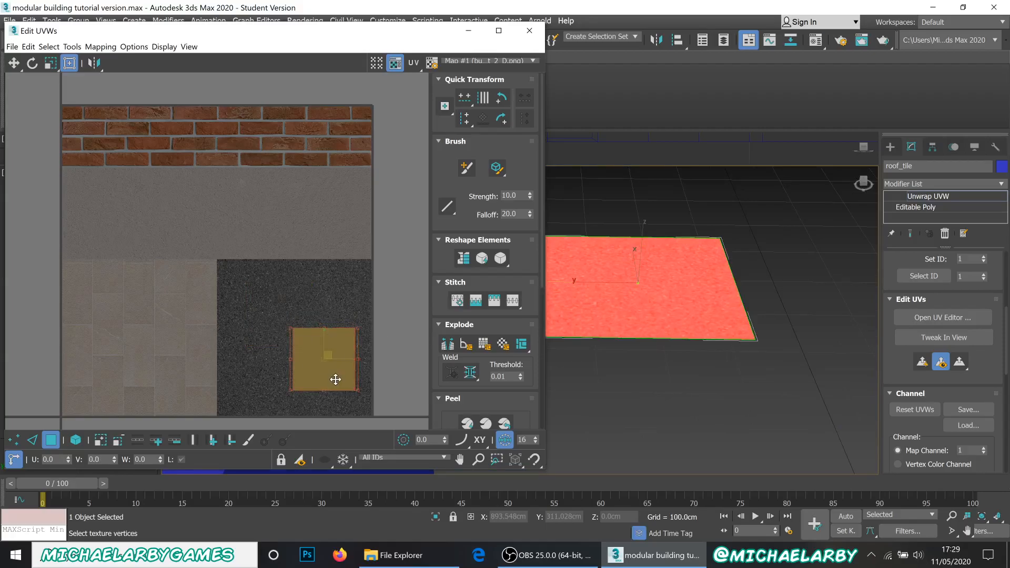
left_click_drag(306, 359, 372, 414)
left_click(749, 371)
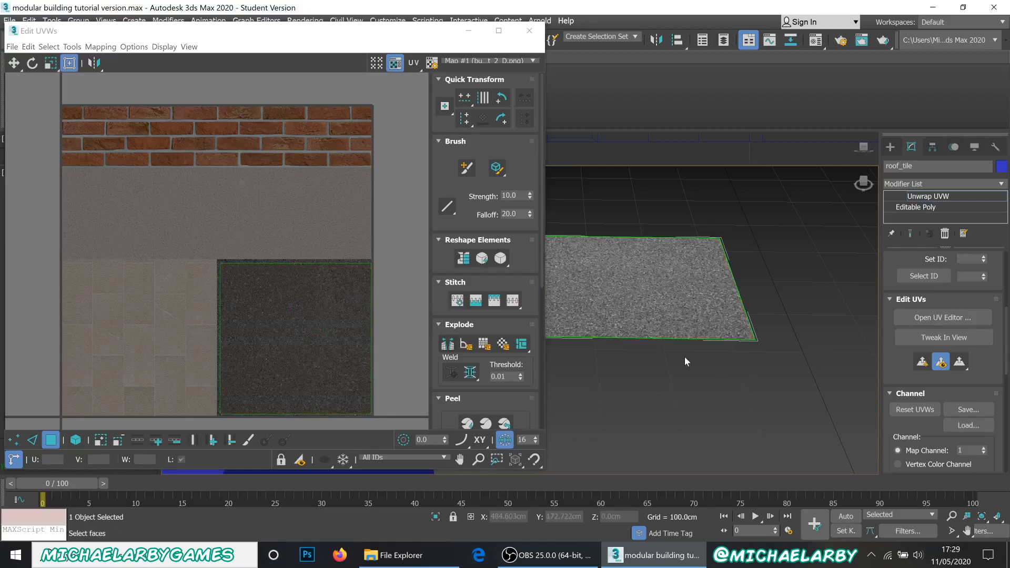
Step: Examine how roof_tile's UV edges fit the gravel area and how the texture looks on the tile beside the brick pieces
mouse_move(779, 273)
middle_mouse_down("alt")
mouse_move(767, 275)
mouse_move(764, 295)
mouse_move(788, 295)
mouse_move(782, 280)
mouse_move(783, 292)
middle_mouse_up("alt")
left_click(264, 302)
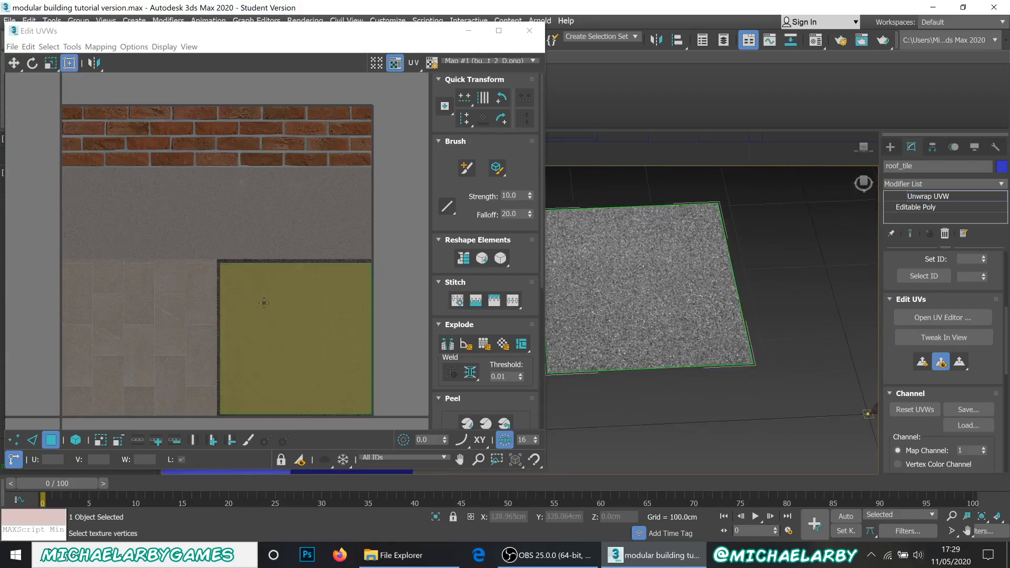
scroll(348, 302, "up", 5)
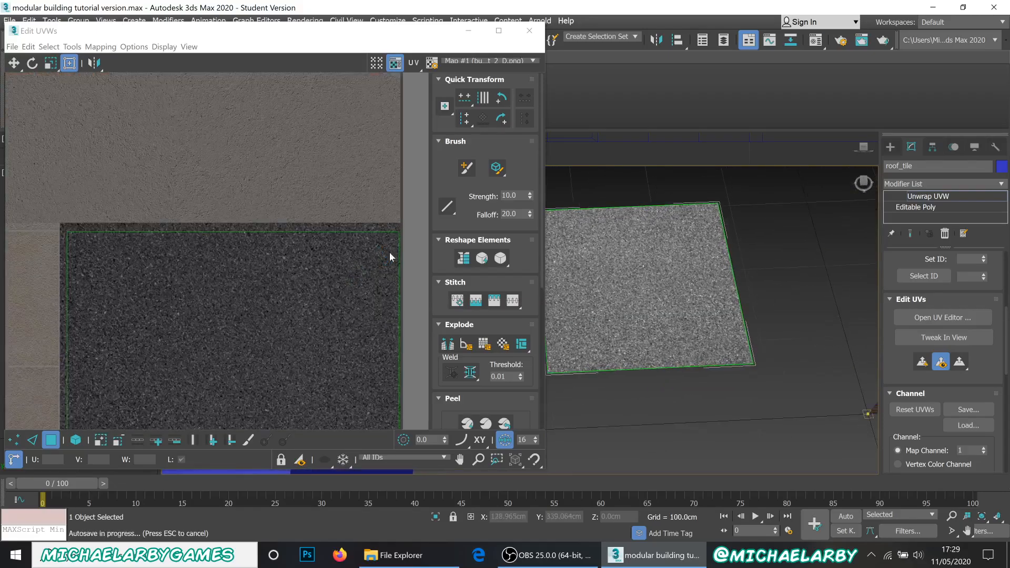
scroll(390, 253, "up", 3)
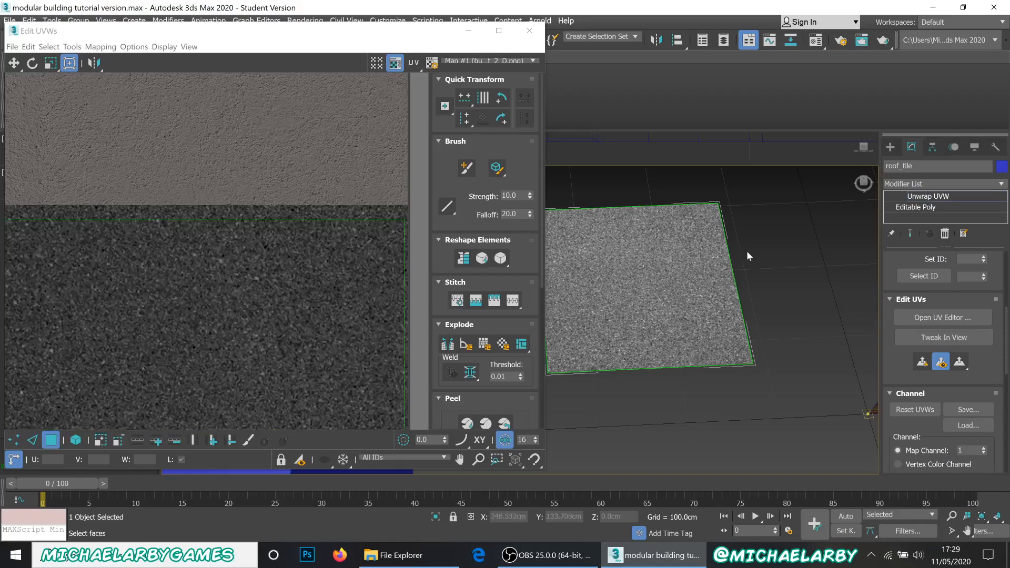
scroll(747, 250, "down", 2)
scroll(651, 224, "down", 5)
scroll(738, 293, "up", 4)
mouse_move(675, 298)
middle_mouse_down("alt")
mouse_move(662, 285)
mouse_move(690, 293)
middle_mouse_up("alt")
scroll(676, 288, "down", 3)
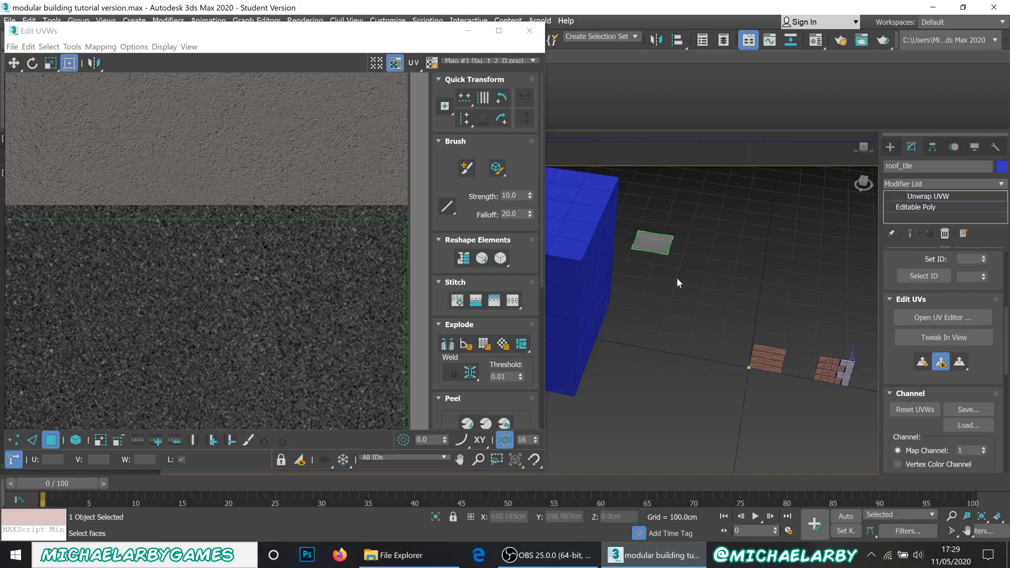
Step: Select roof_tile's face and close the UV editor
left_click(657, 244)
left_click(525, 33)
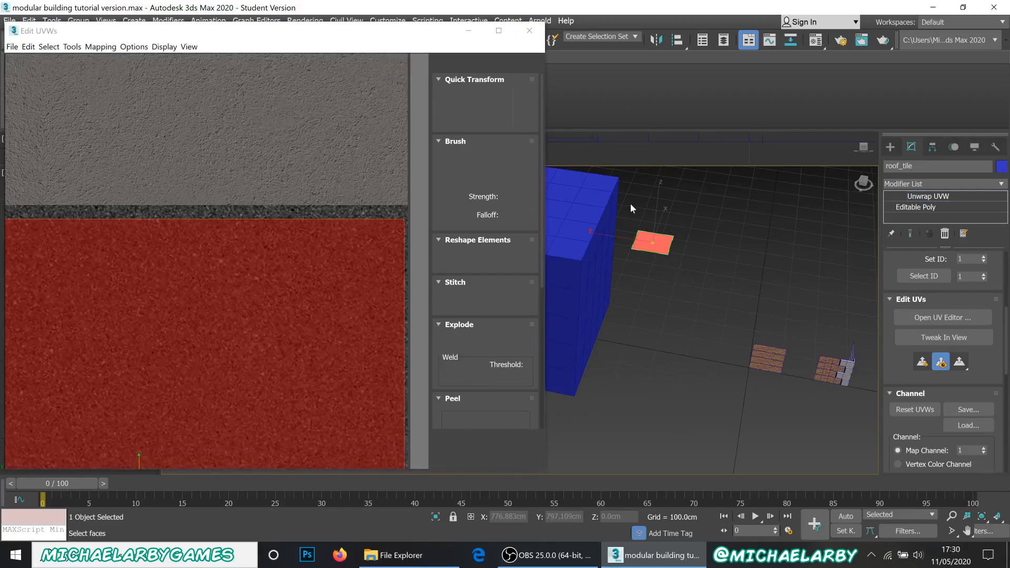
scroll(674, 246, "up", 2)
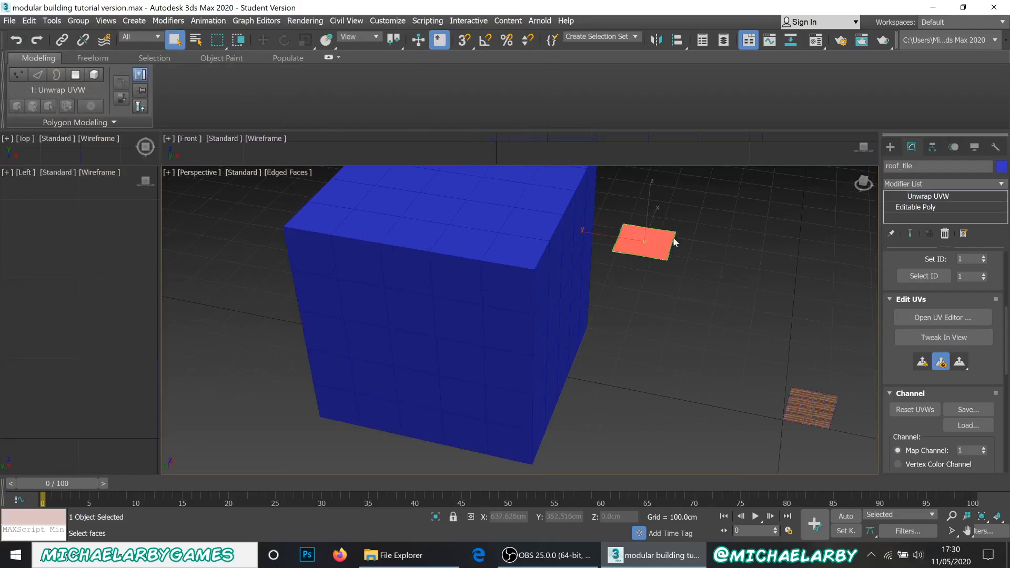
Step: Center roof_tile's pivot on the object, enable 3D snapping and snap the pivot to the tile's front corner nearest the box
left_click(932, 148)
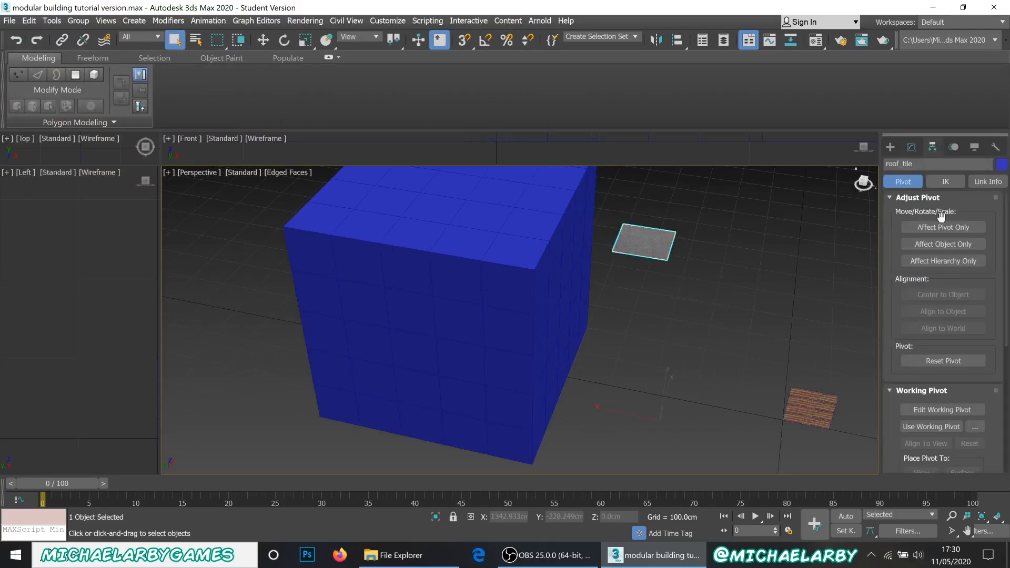
left_click(946, 228)
left_click(951, 296)
scroll(637, 214, "up", 5)
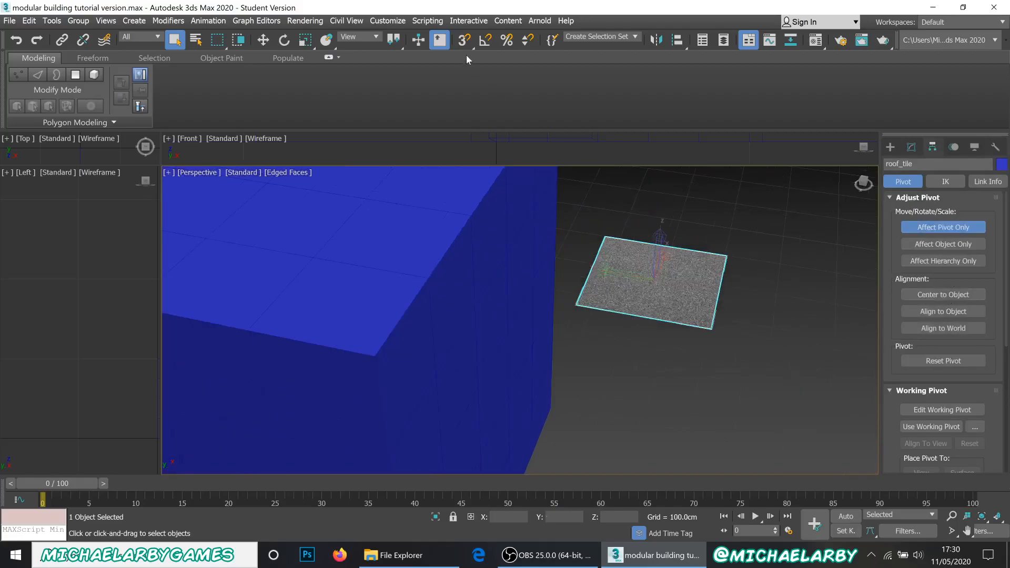
left_click(463, 40)
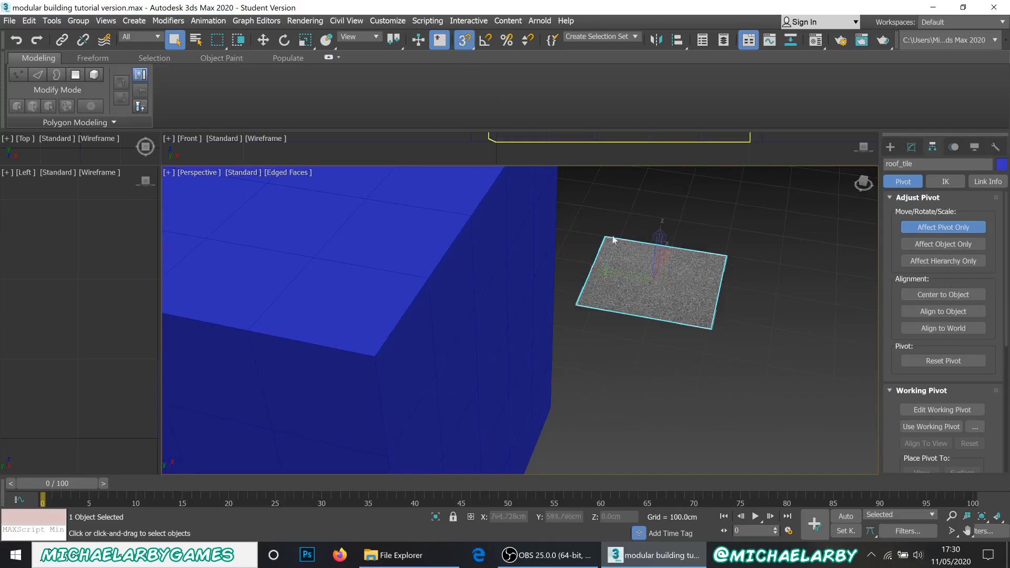
left_click(263, 40)
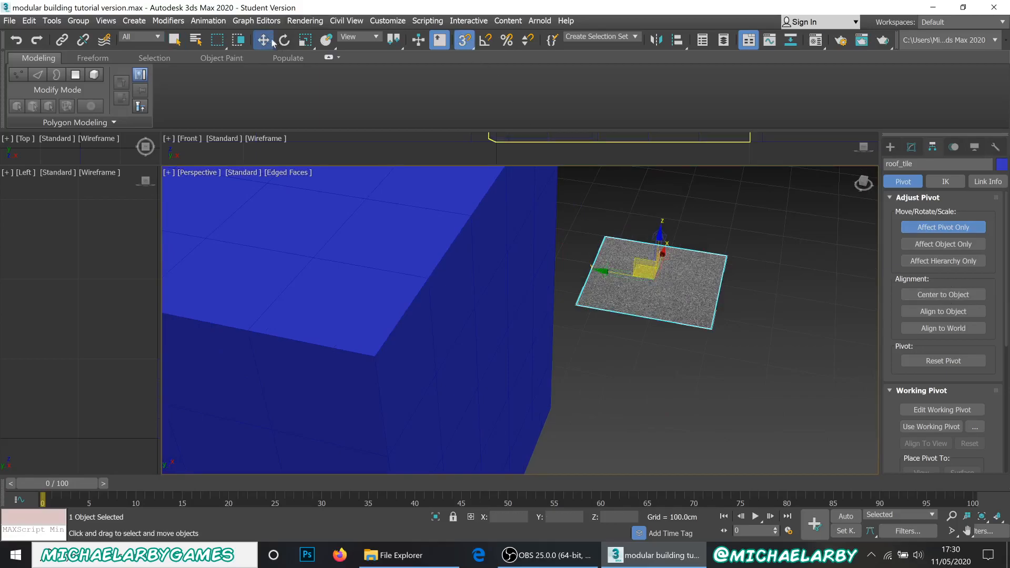
left_click_drag(605, 291, 577, 305)
left_click(956, 228)
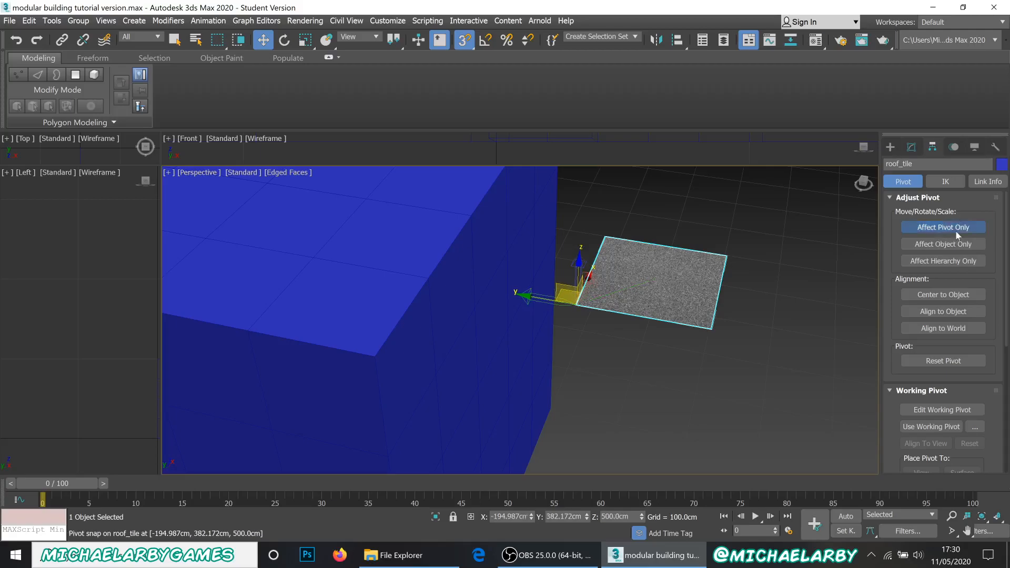
Step: Snap roof_tile onto the ground grid at X 0, Y 200, Z 0 cm, in line with the brick kit pieces
scroll(700, 216, "down", 6)
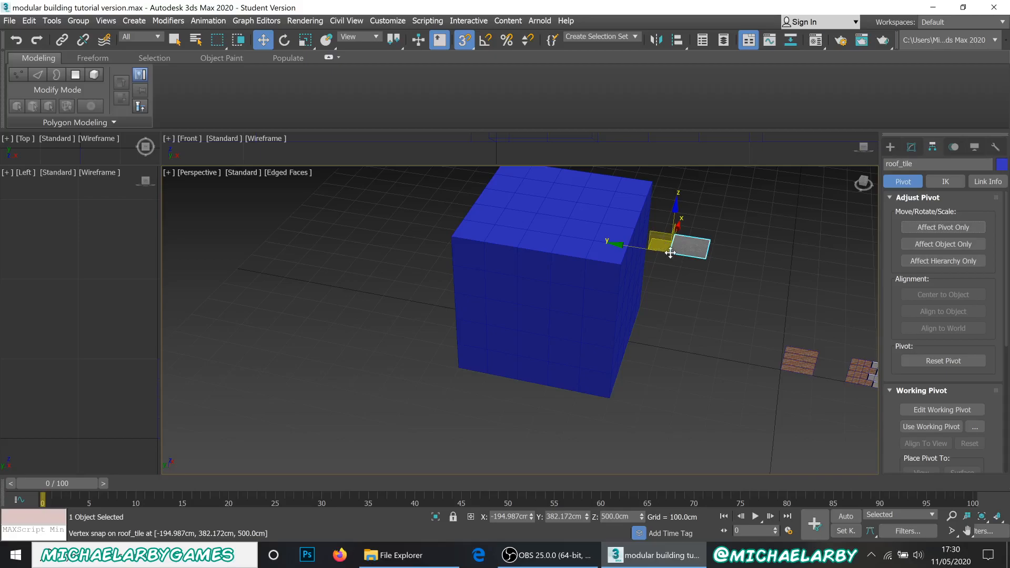
left_click_drag(671, 253, 708, 348)
middle_click_drag(652, 275, 508, 262)
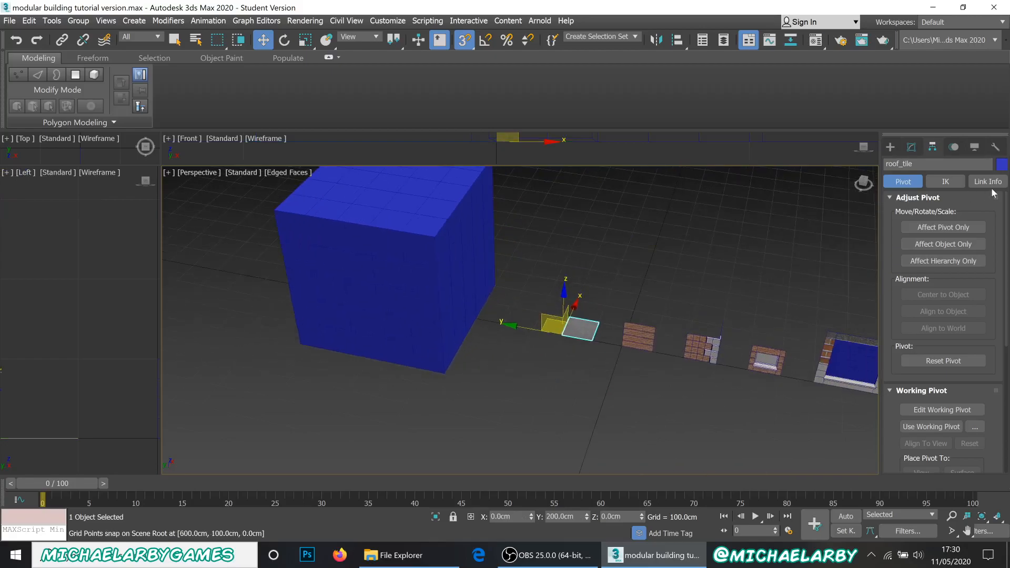
scroll(566, 325, "up", 5)
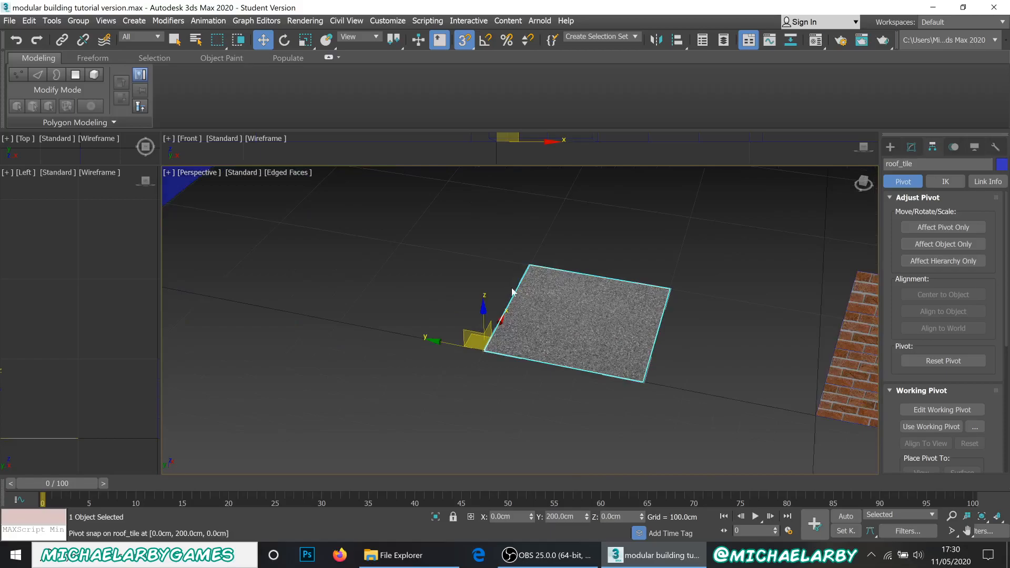
Step: Select the large blue box and enter polygon editing on it
scroll(563, 309, "down", 8)
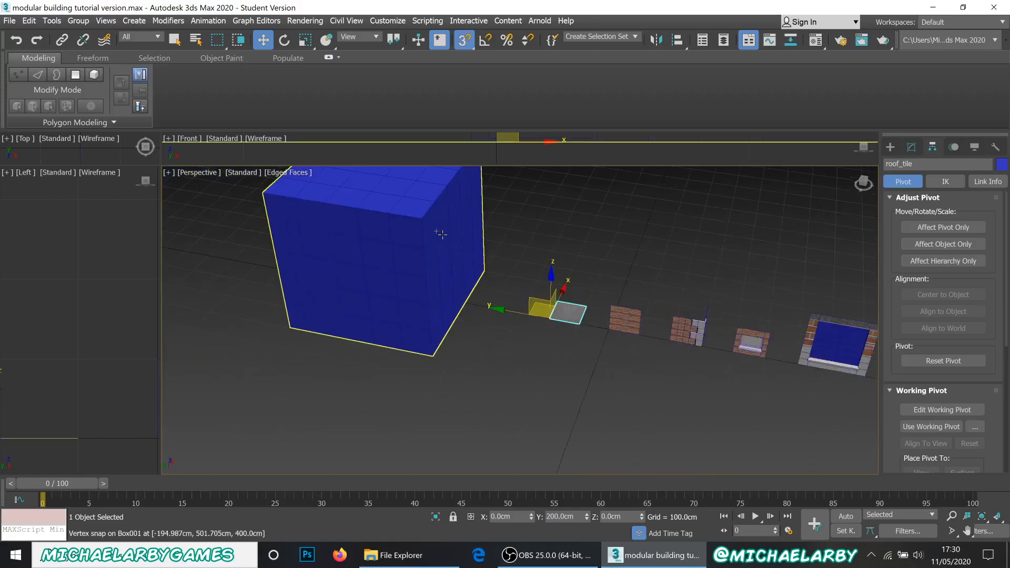
scroll(441, 234, "up", 6)
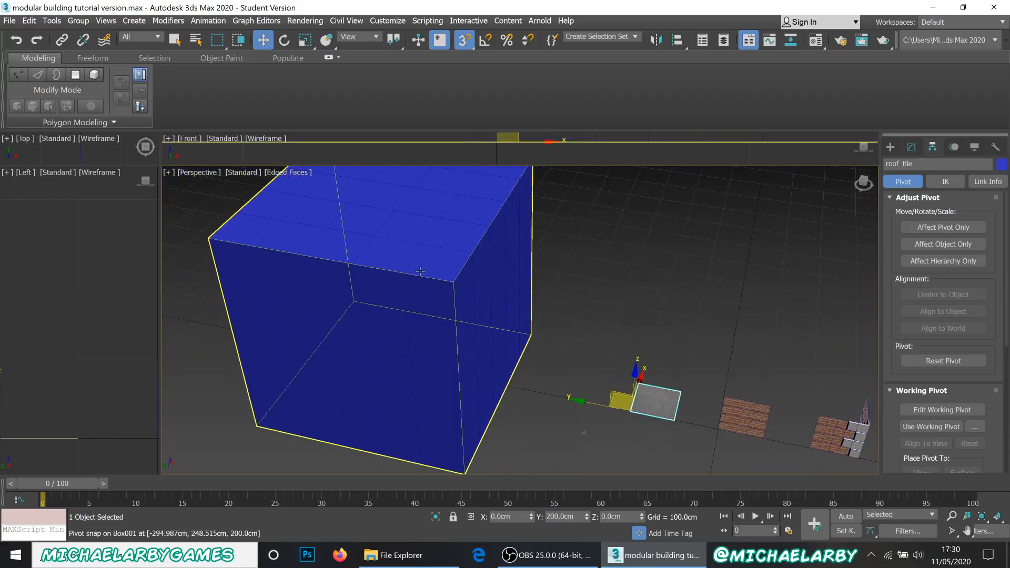
right_click(424, 264)
left_click(411, 274)
left_click(411, 274)
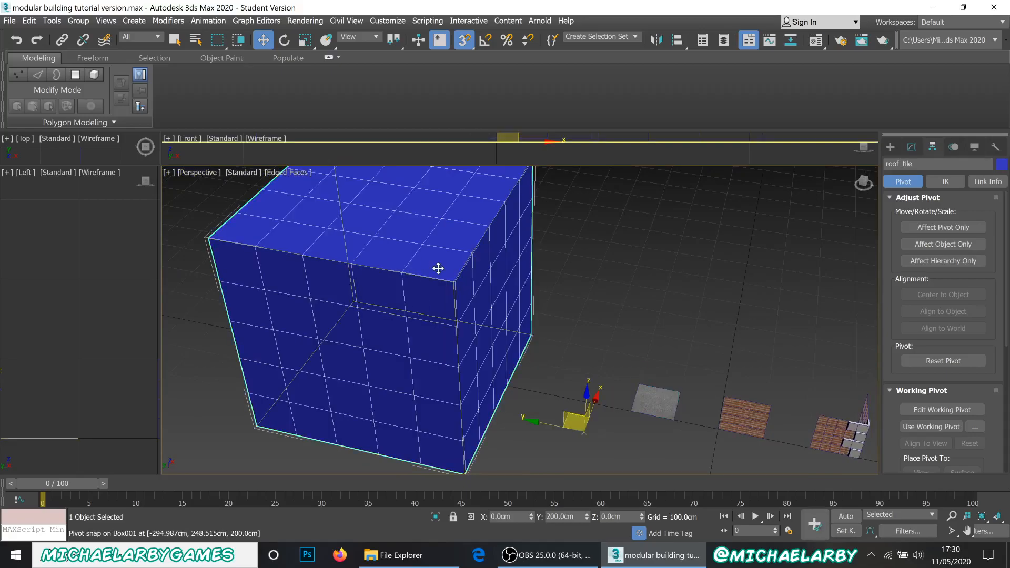
left_click(912, 149)
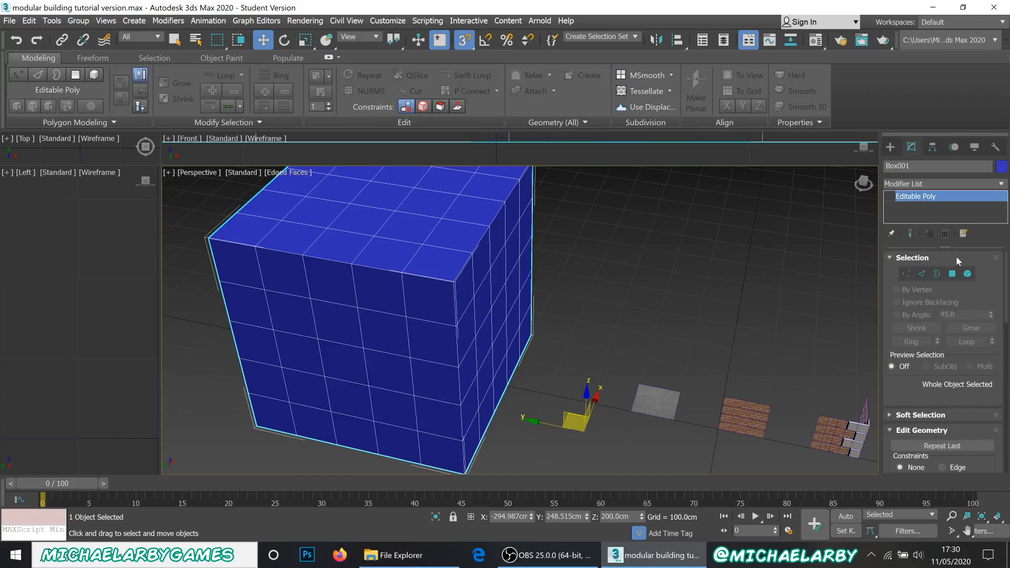
key("4")
left_click(419, 269)
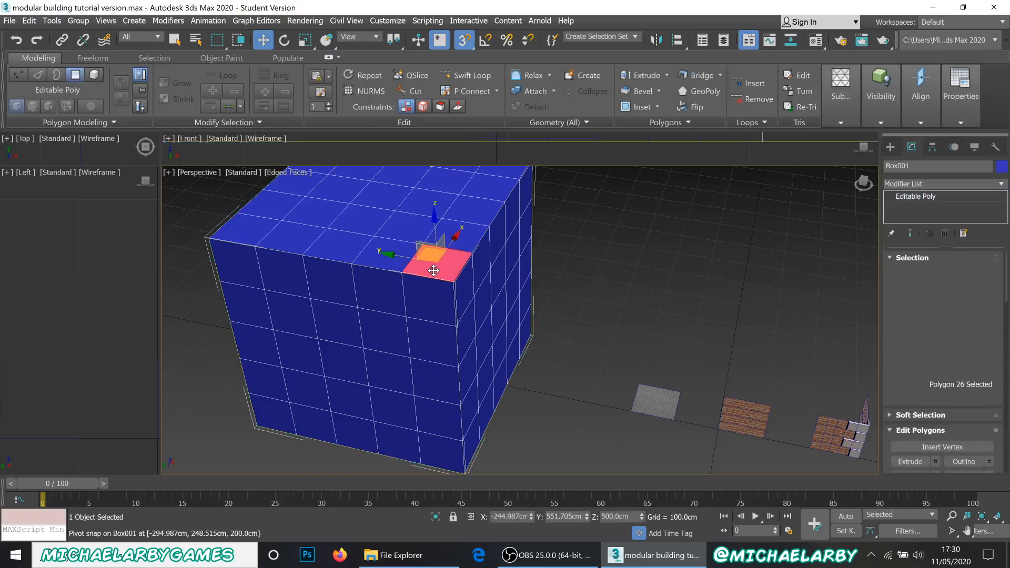
left_click(382, 284, "ctrl")
left_click(458, 292, "ctrl")
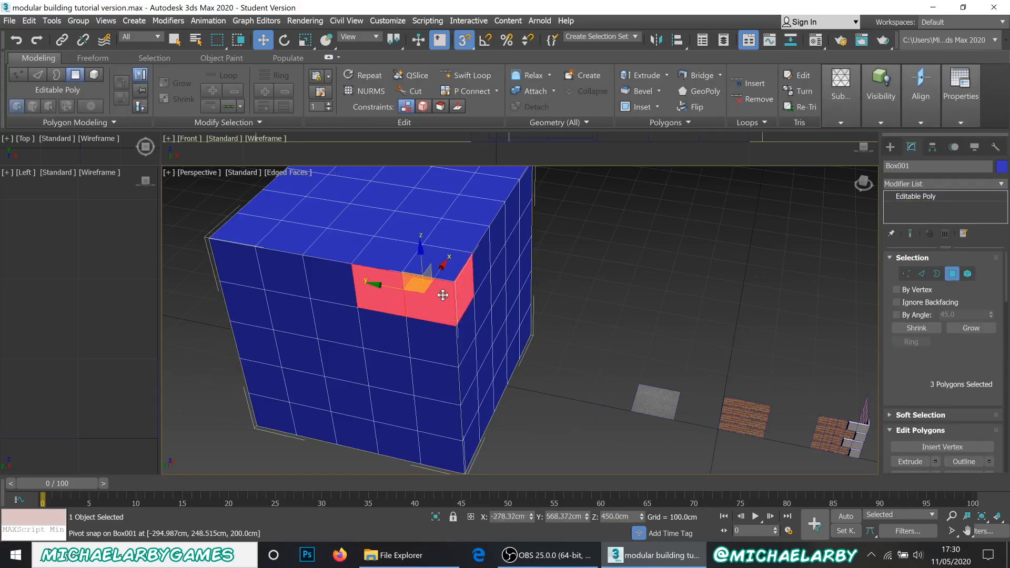
left_click(430, 261, "ctrl")
left_click(385, 249, "ctrl")
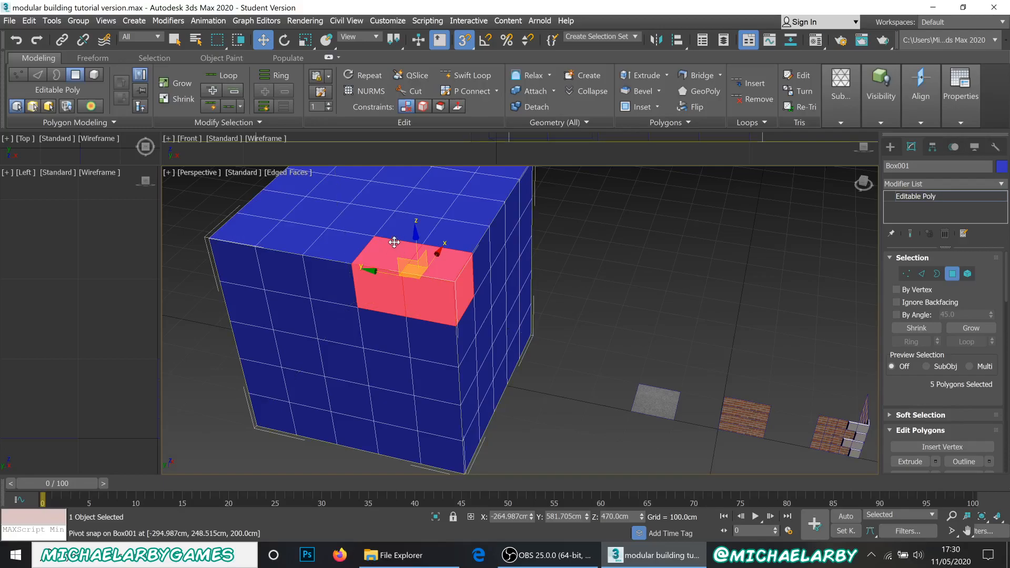
key("ctrl+z")
Step: Select all 25 polygons of the box's top face
scroll(389, 231, "up", 5)
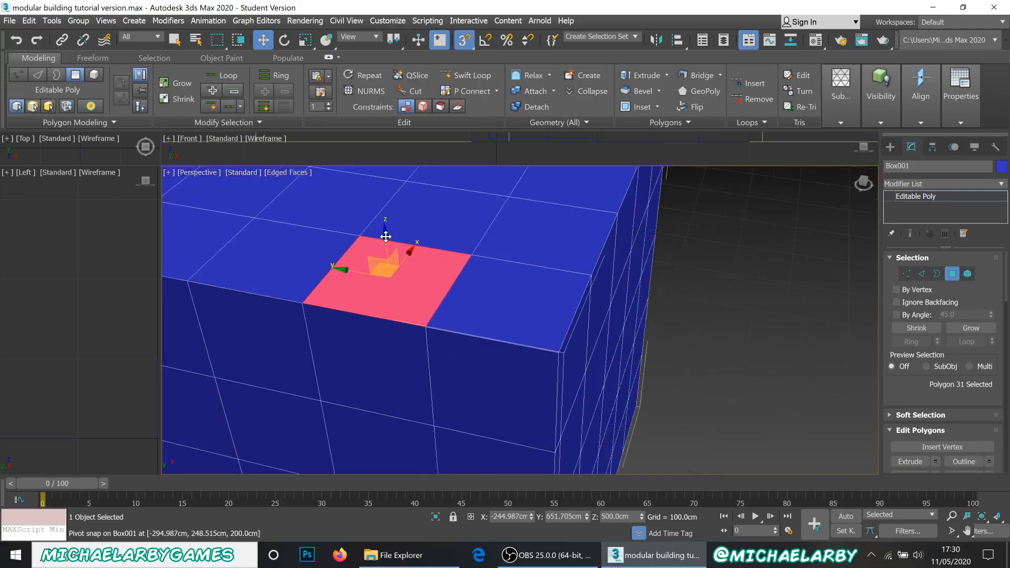
scroll(415, 285, "down", 3)
middle_click_drag(433, 265, 456, 289)
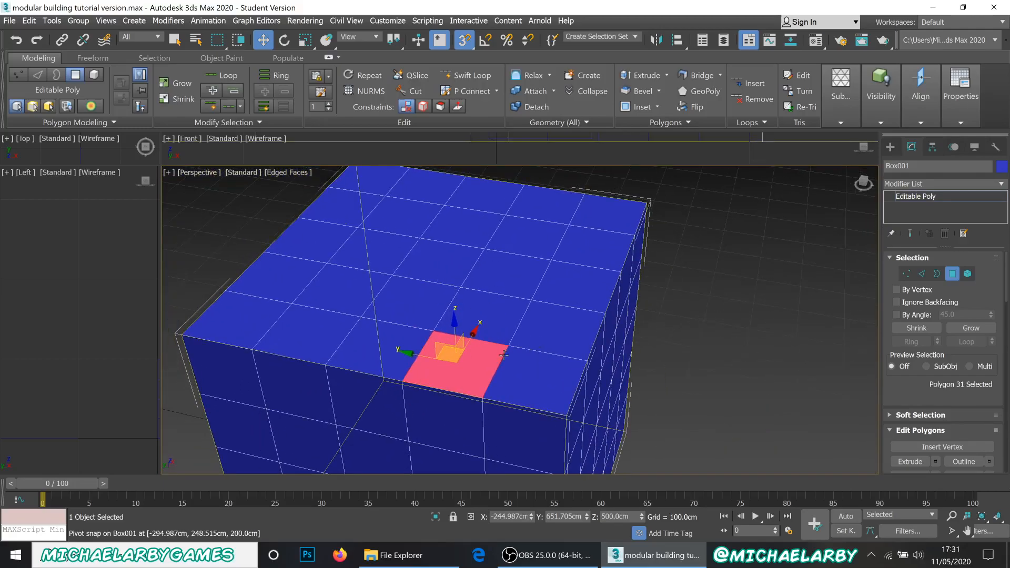
left_click(535, 379)
left_click(482, 310, "ctrl")
left_click(475, 380, "ctrl")
left_click(556, 326, "ctrl")
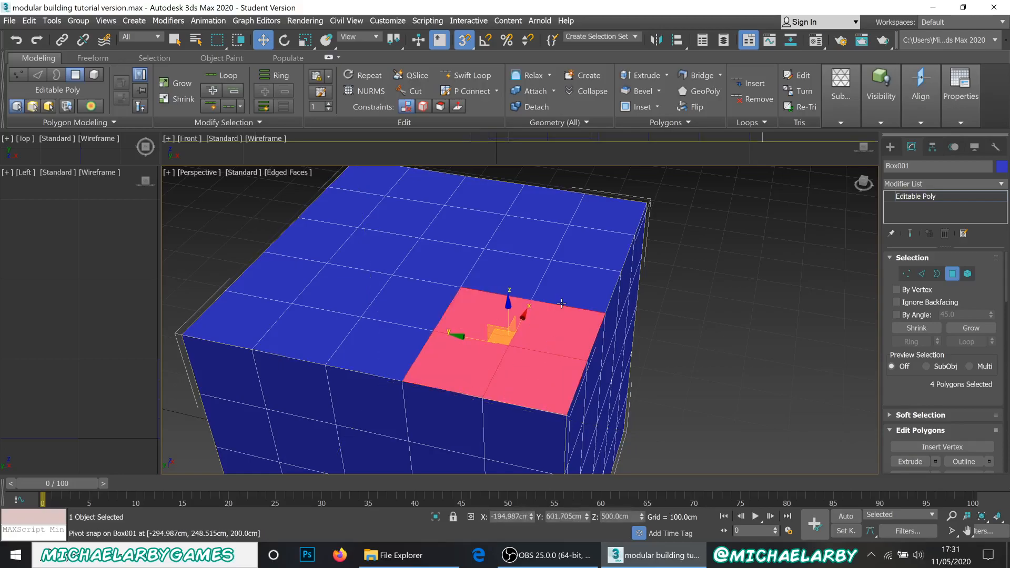
left_click(571, 287, "ctrl")
left_click(584, 242, "ctrl")
left_click(602, 213, "ctrl")
left_click(537, 211, "ctrl")
left_click(527, 226, "ctrl")
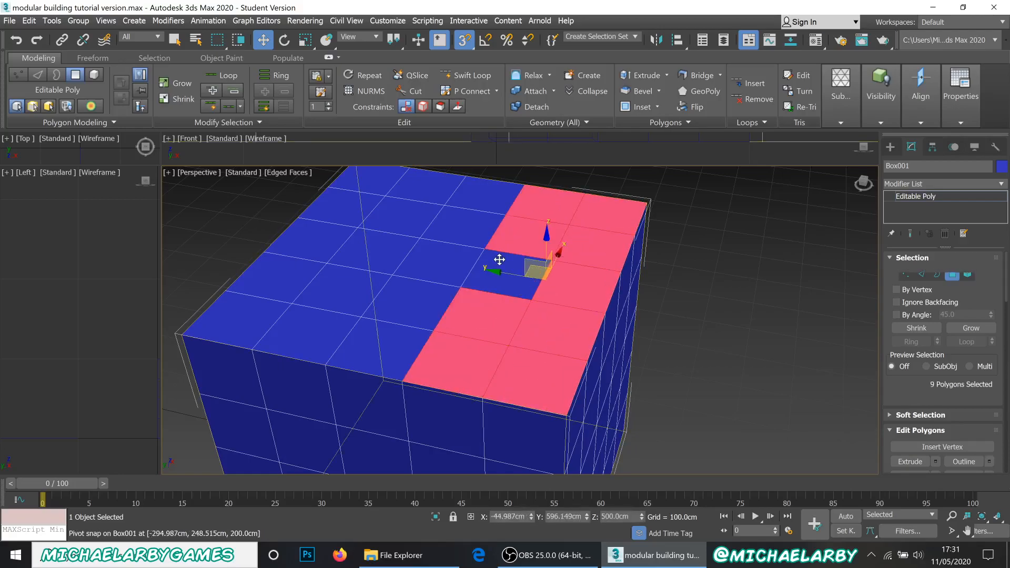
left_click(500, 263, "ctrl")
left_click(421, 266, "ctrl")
left_click(363, 331, "ctrl")
left_click(302, 305, "ctrl")
left_click(306, 339, "ctrl")
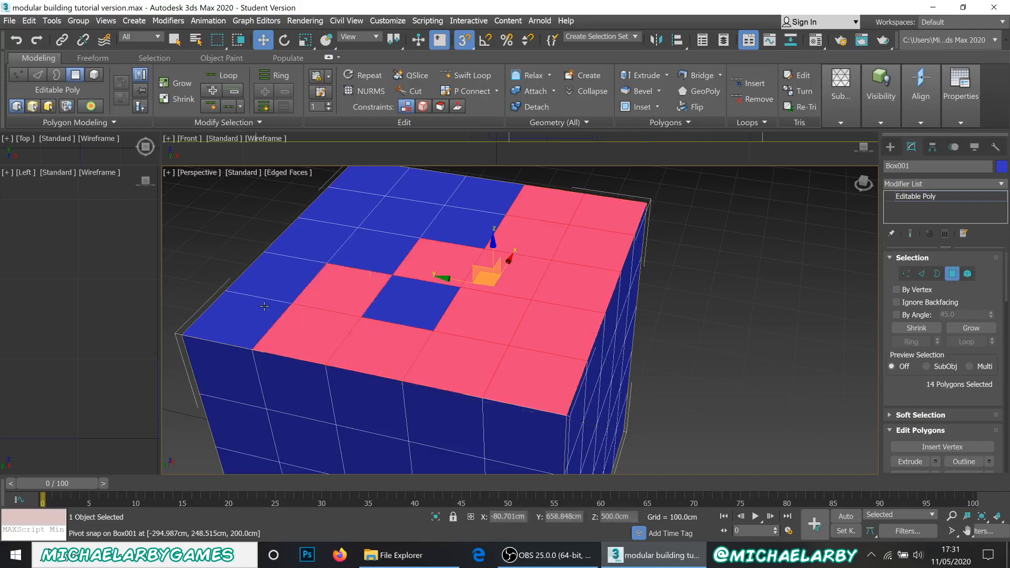
left_click(231, 324, "ctrl")
left_click(275, 279, "ctrl")
left_click(307, 246, "ctrl")
left_click(354, 217, "ctrl")
left_click(377, 194, "ctrl")
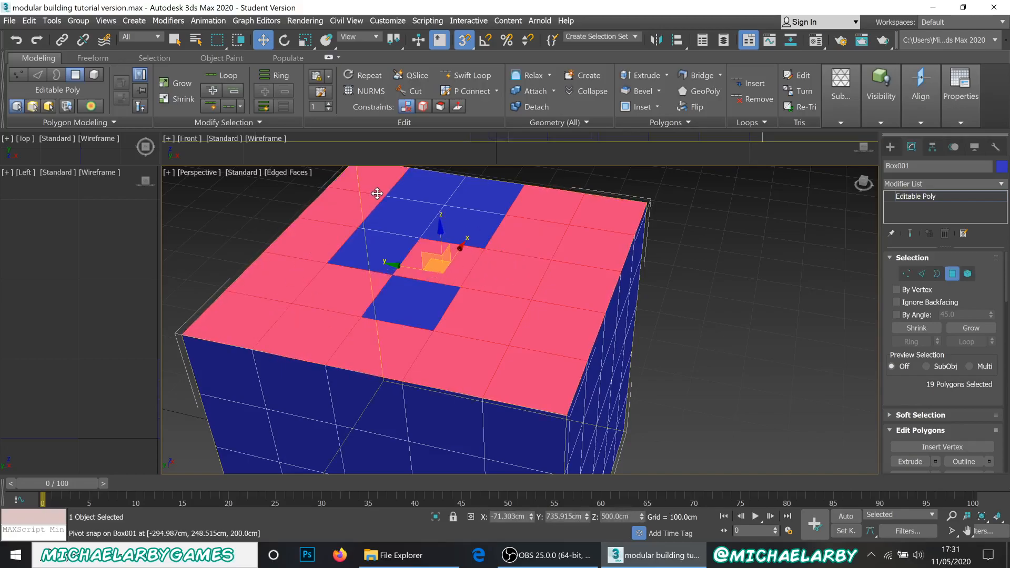
left_click(394, 202, "ctrl")
left_click(432, 184, "ctrl")
left_click(482, 192, "ctrl")
left_click(463, 231, "ctrl")
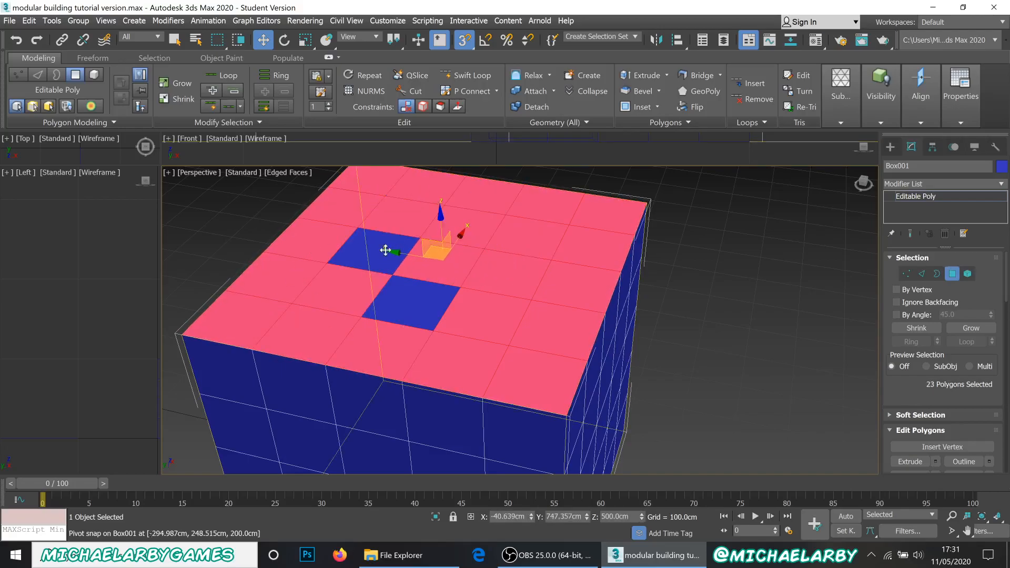
left_click(363, 247, "ctrl")
left_click(413, 297, "ctrl")
scroll(983, 366, "down", 3)
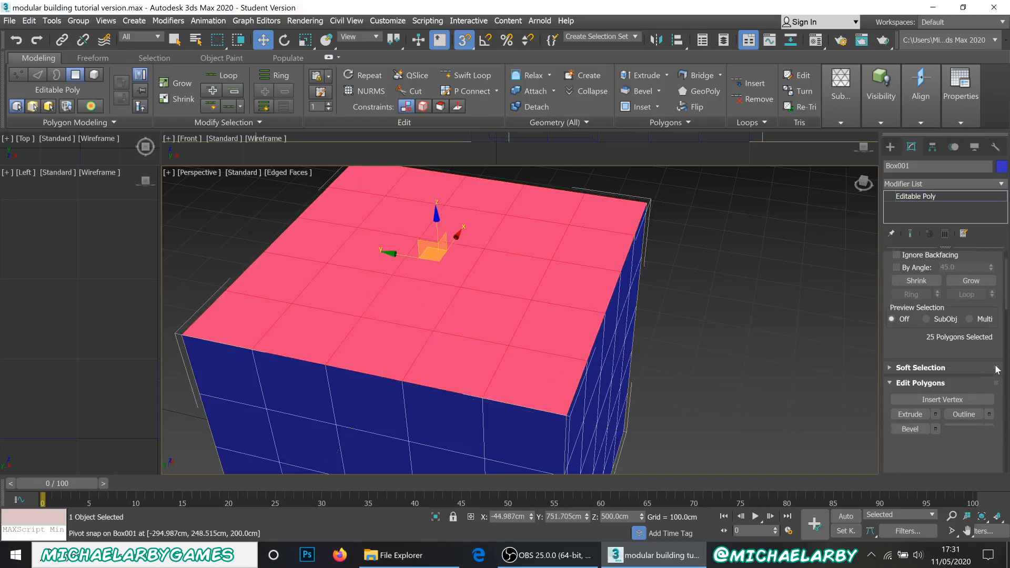
scroll(971, 368, "down", 3)
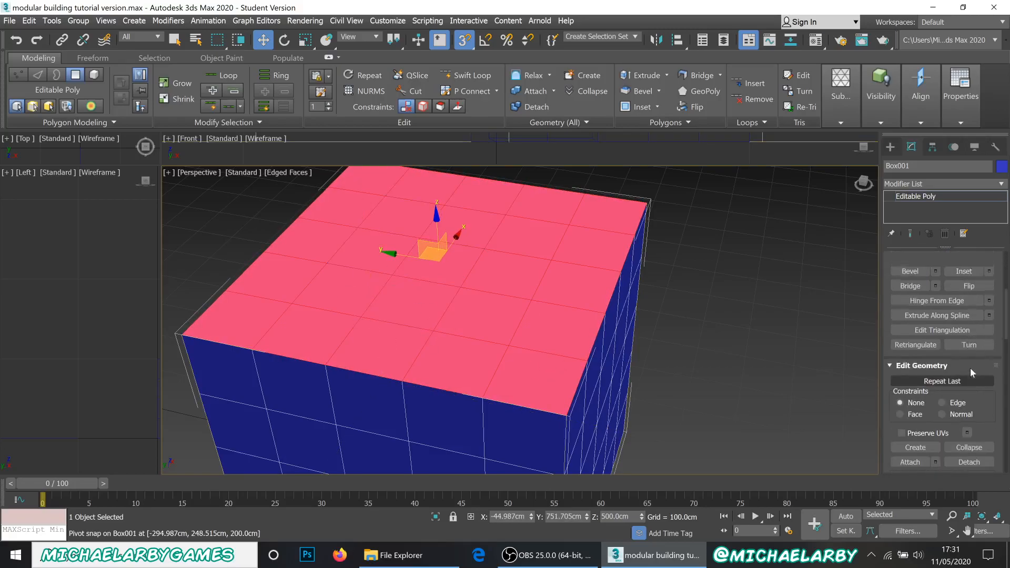
scroll(971, 371, "up", 4)
scroll(971, 369, "down", 7)
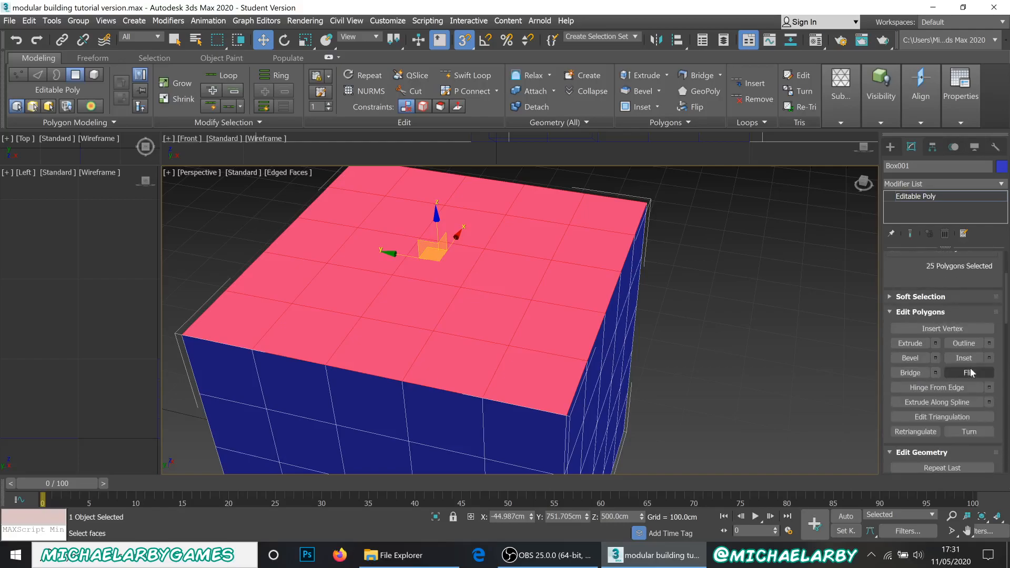
Step: Inset the selected top polygons of the box as one group by about 30.7 cm
scroll(971, 368, "down", 6)
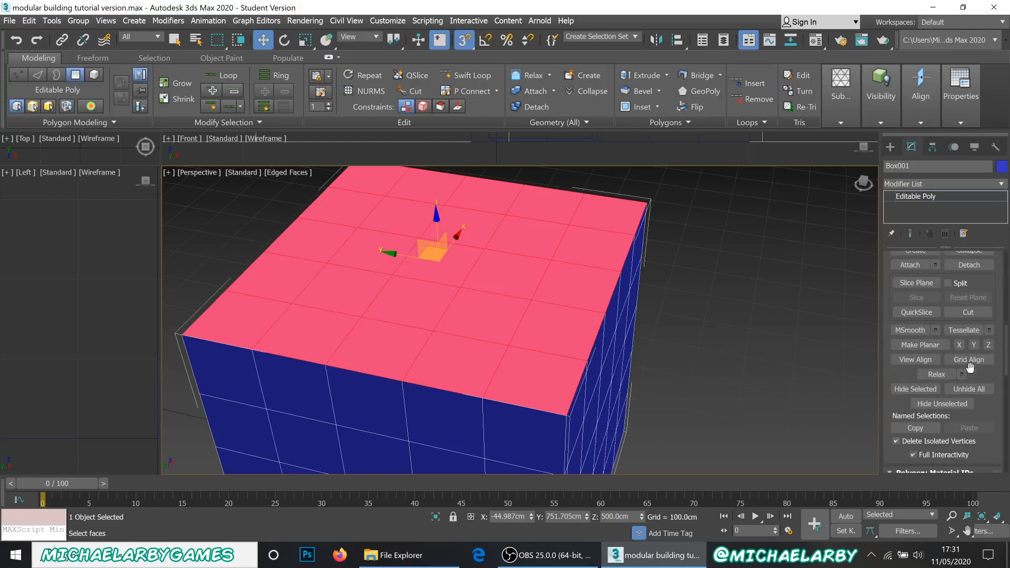
scroll(971, 371, "up", 5)
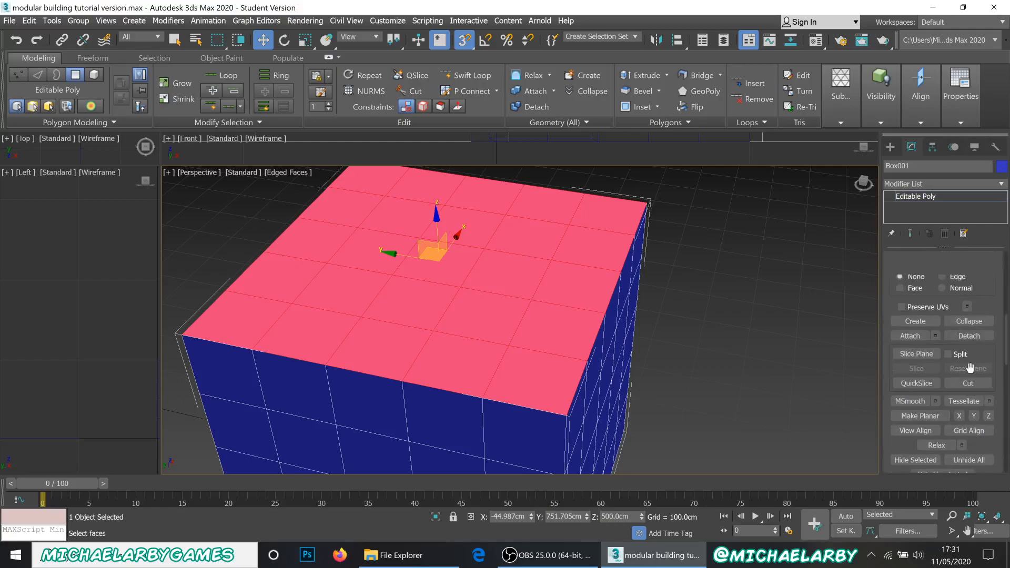
scroll(970, 368, "up", 2)
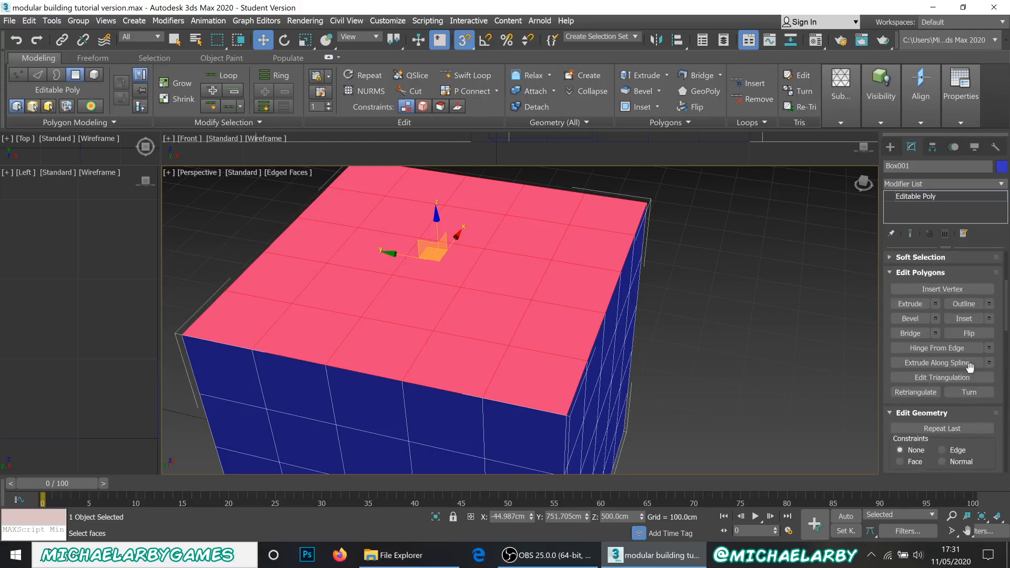
scroll(971, 367, "up", 1)
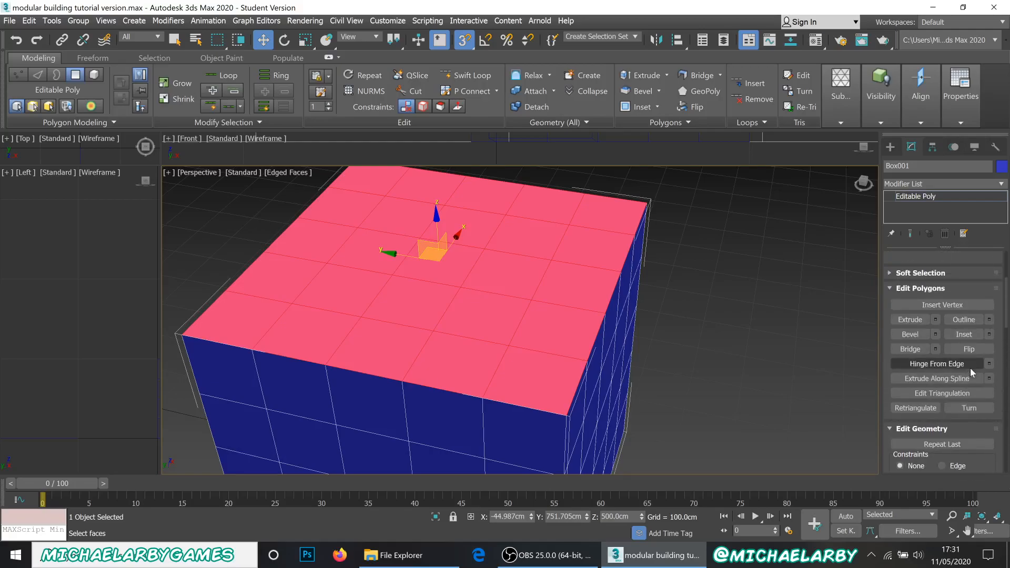
left_click(989, 335)
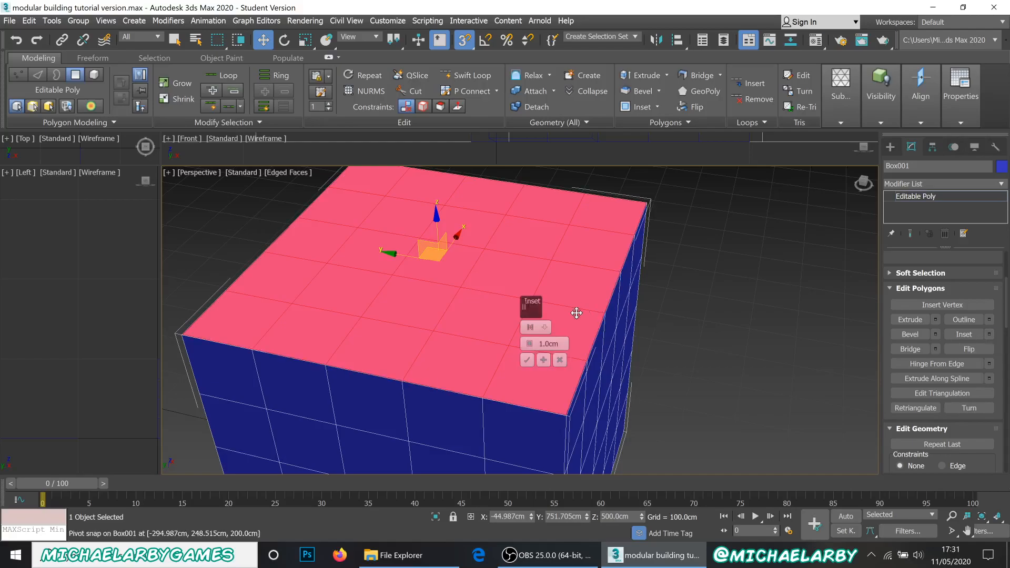
left_click_drag(529, 334, 519, 212)
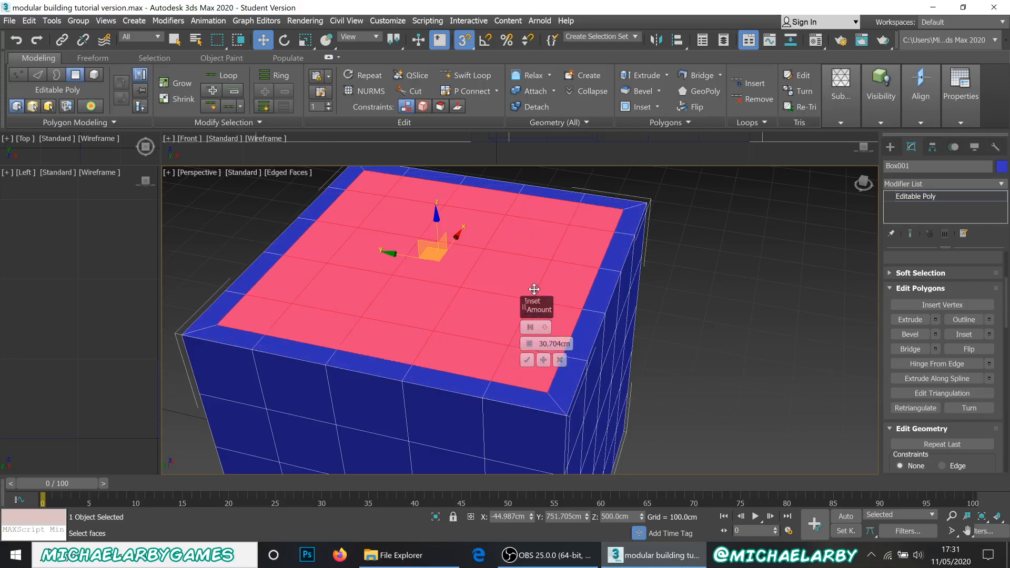
scroll(449, 319, "up", 2)
mouse_move(449, 320)
middle_mouse_down("alt")
mouse_move(451, 331)
mouse_move(432, 321)
middle_mouse_up("alt")
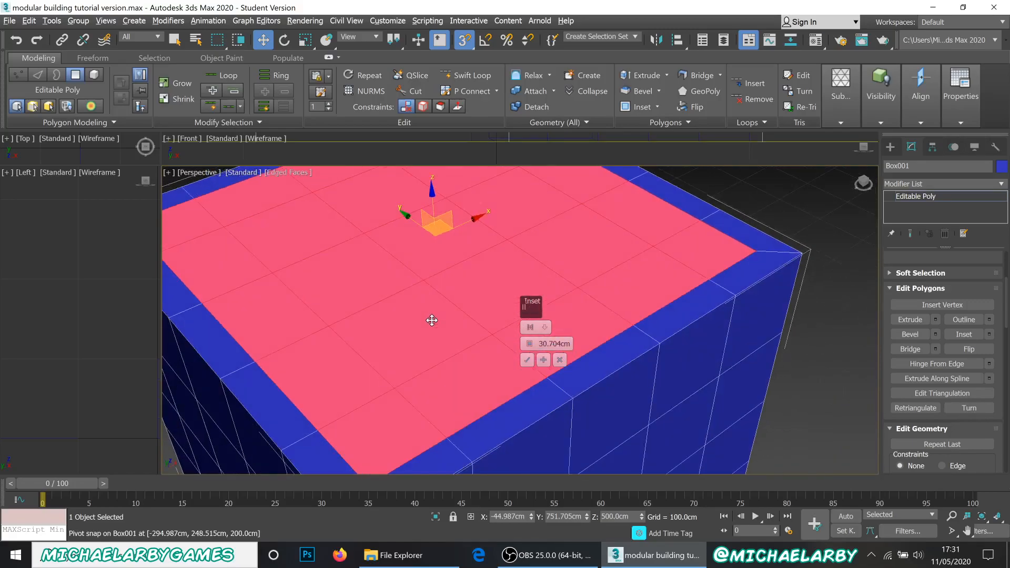
middle_click_drag(528, 303, 668, 295)
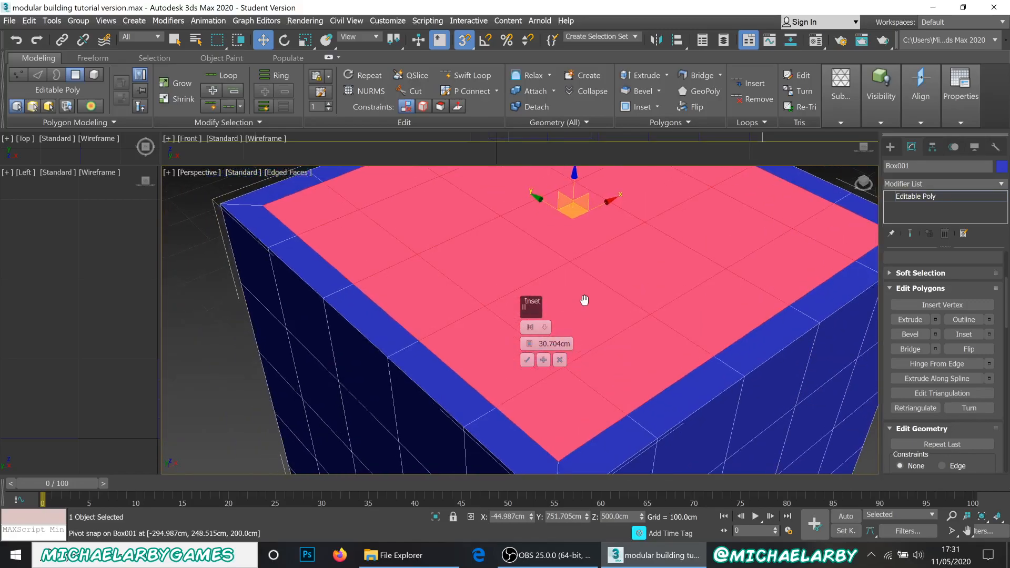
left_click(528, 360)
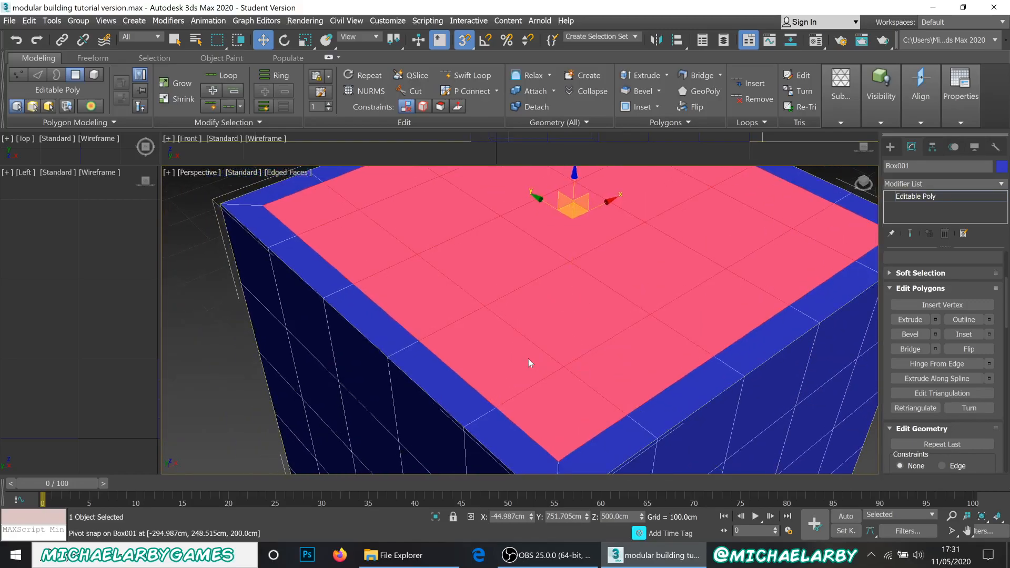
Step: Extrude the inset top polygons down into the box with a height of -100 cm
left_click(936, 320)
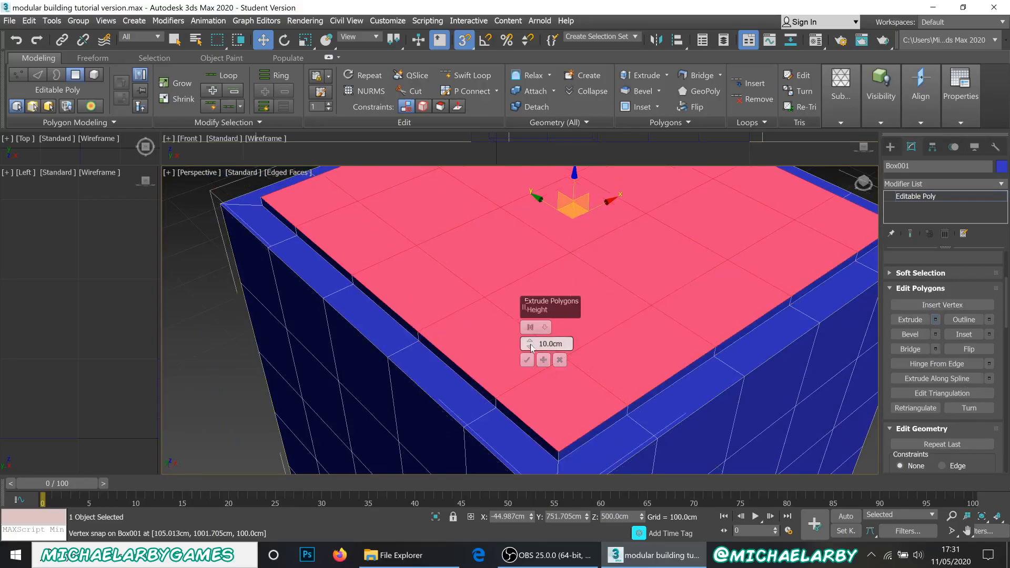
left_click_drag(527, 352, 537, 564)
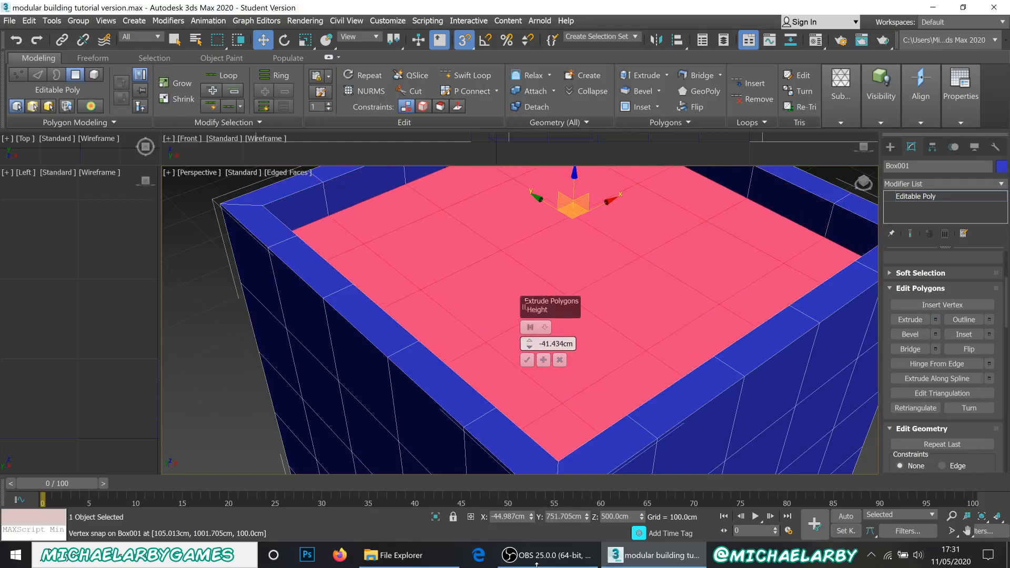
scroll(433, 276, "down", 3)
middle_click_drag(434, 276, 383, 239)
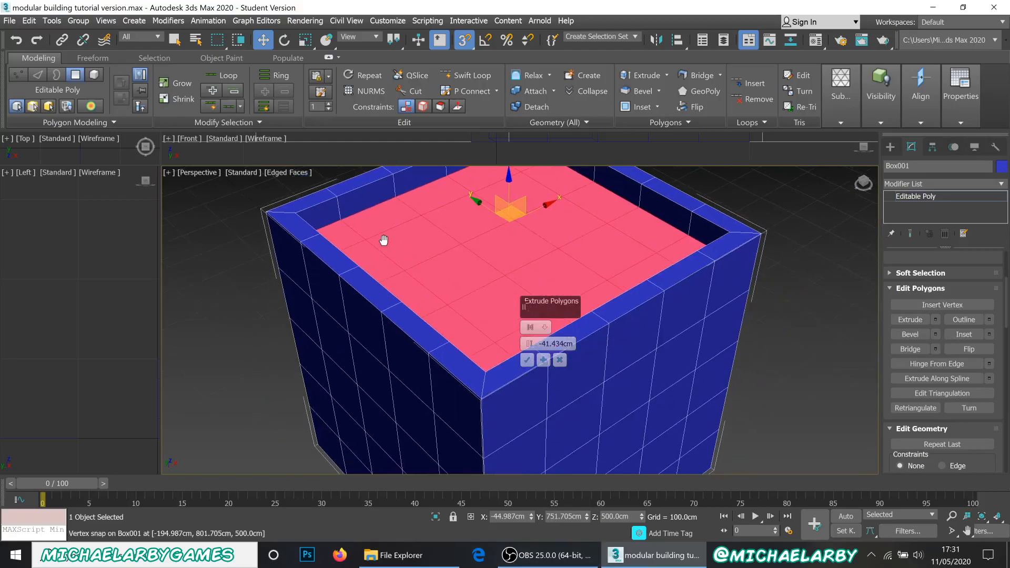
scroll(509, 360, "up", 3)
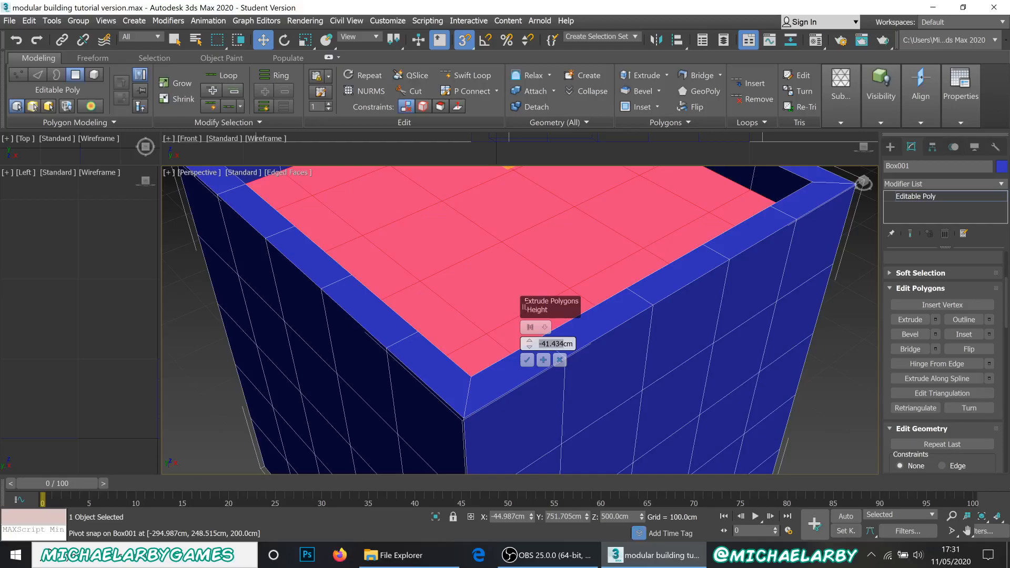
key("BackSpace")
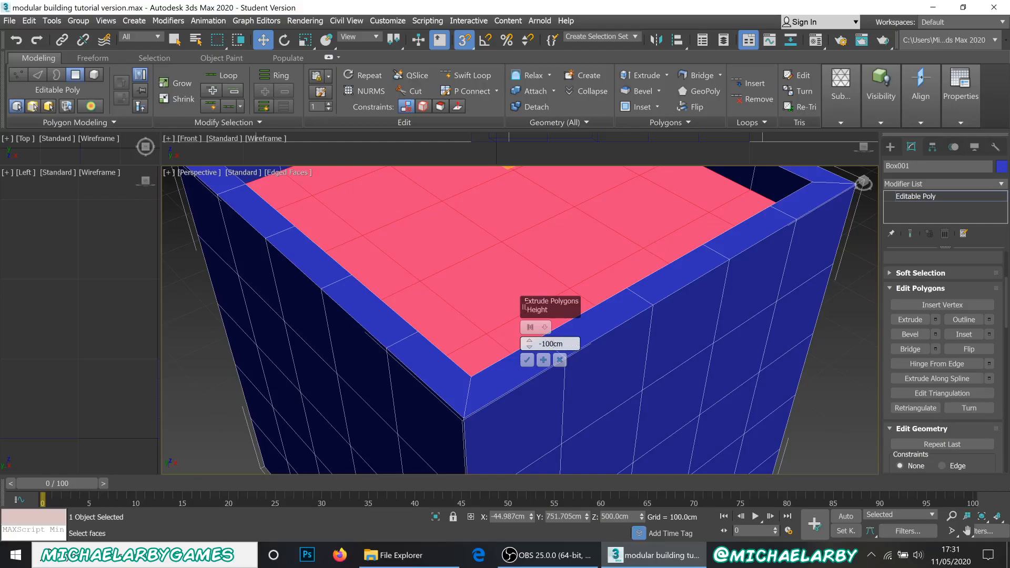
key("Return")
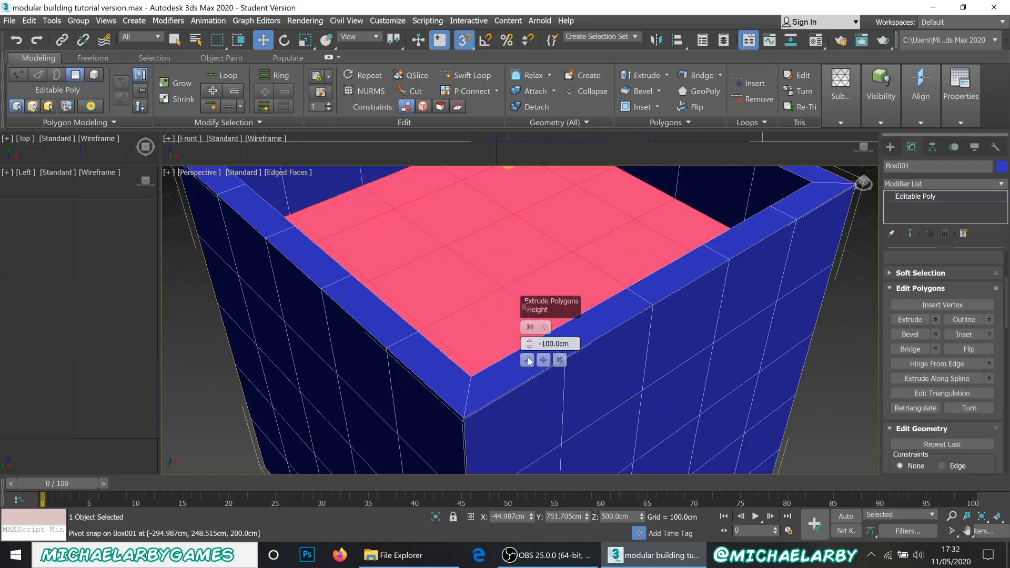
left_click(528, 360)
Step: Select the full loop of polygons forming the top rim around the recessed roof
scroll(500, 318, "down", 5)
middle_click_drag(445, 282, 514, 401)
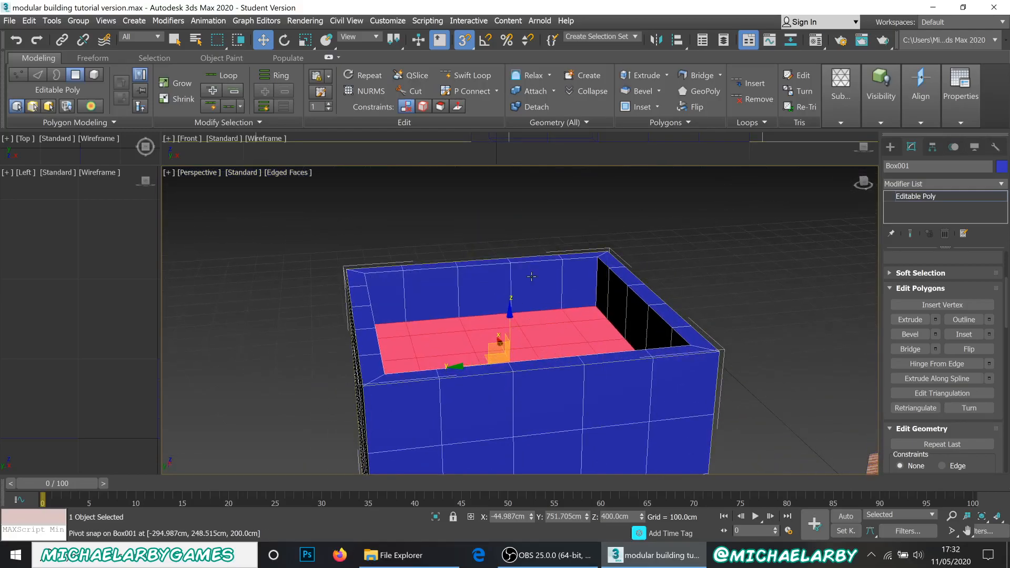
middle_click_drag(521, 316, 463, 271)
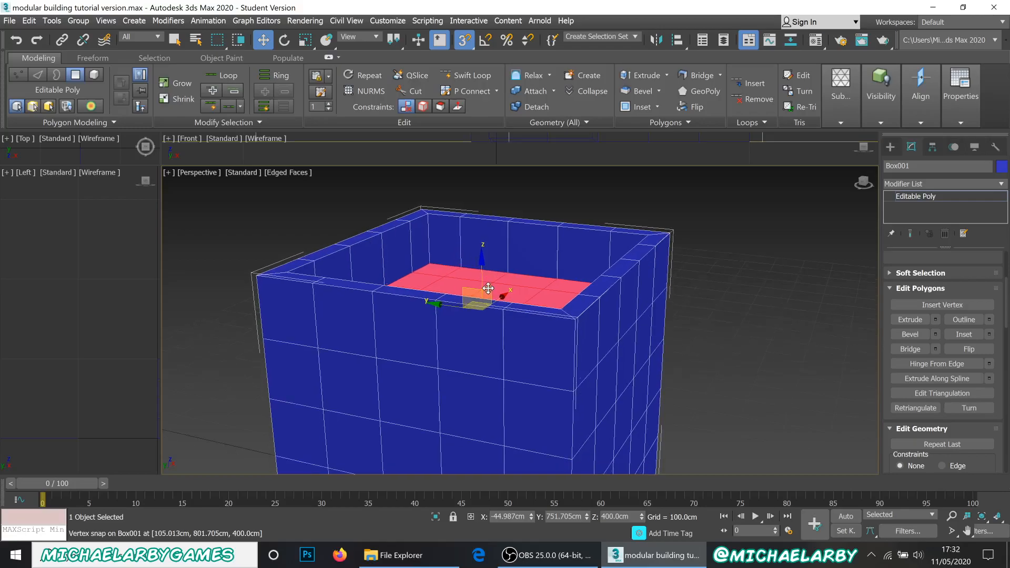
scroll(505, 299, "up", 2)
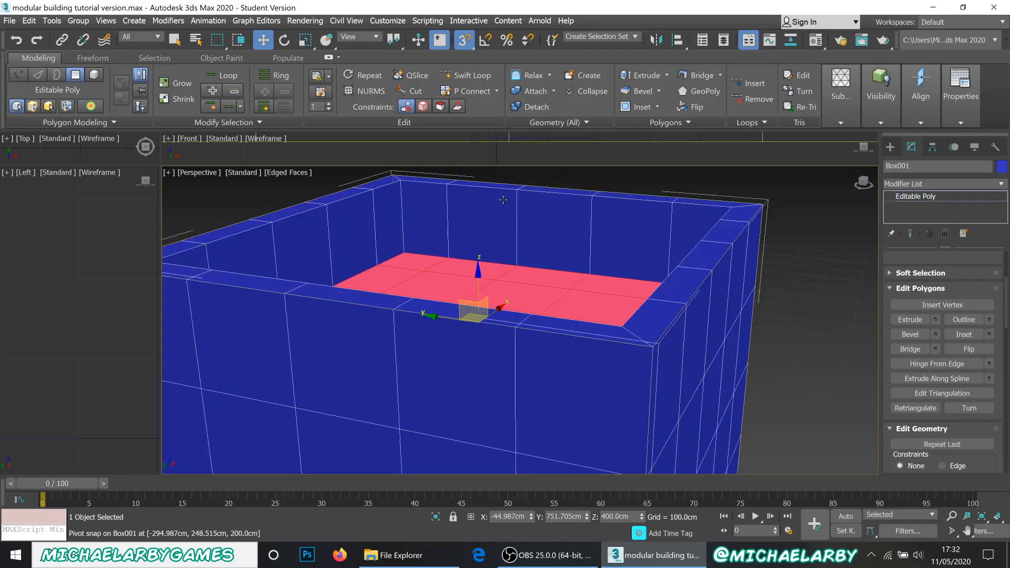
left_click(459, 80)
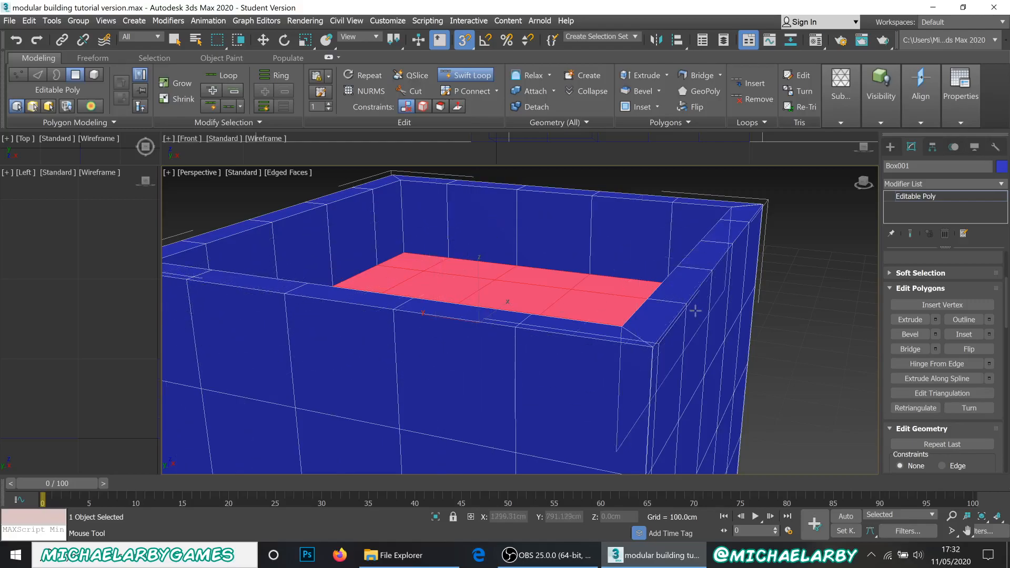
key("w")
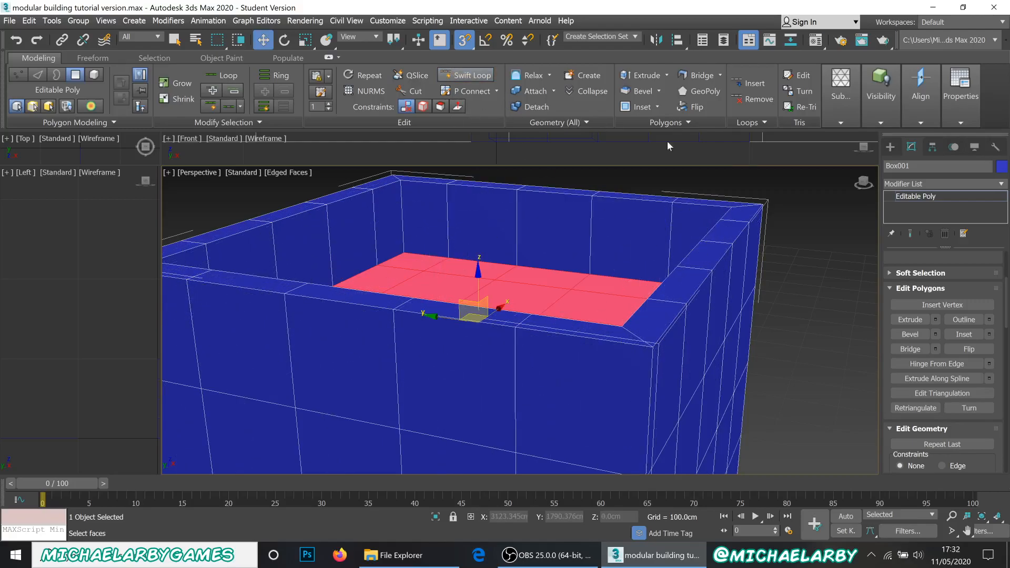
scroll(939, 292, "up", 5)
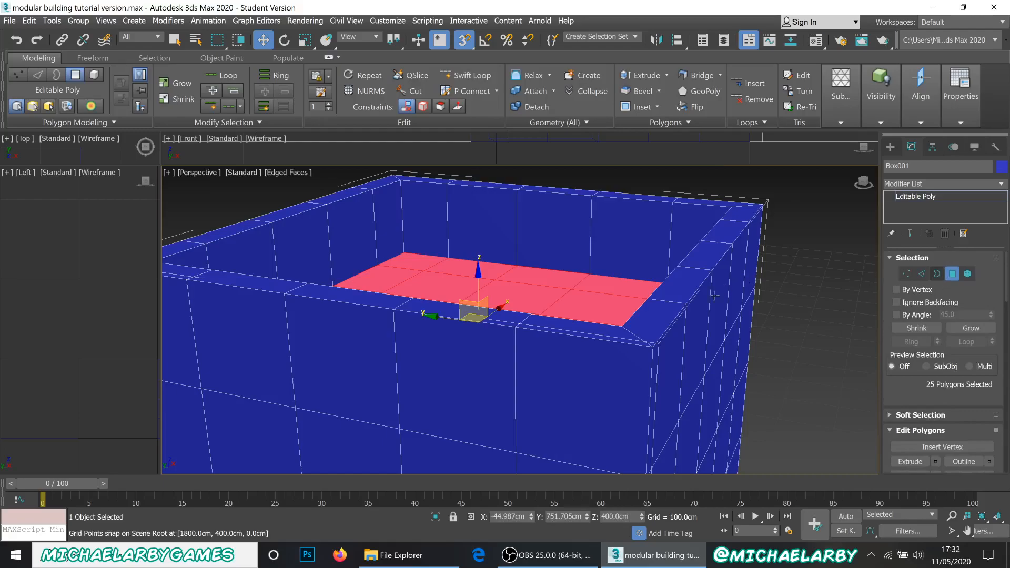
left_click(655, 315)
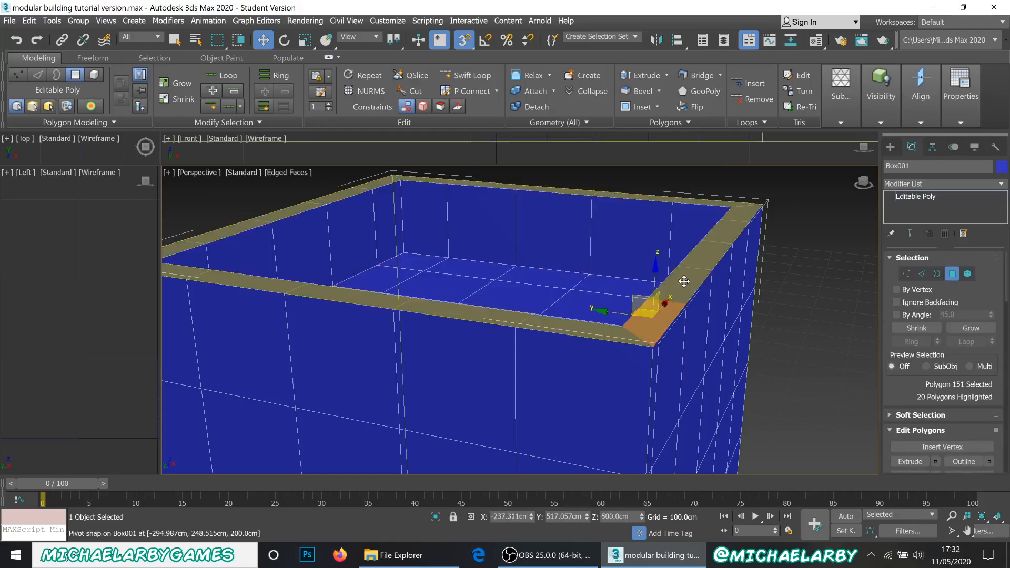
middle_click_drag(625, 289, 622, 331, "alt")
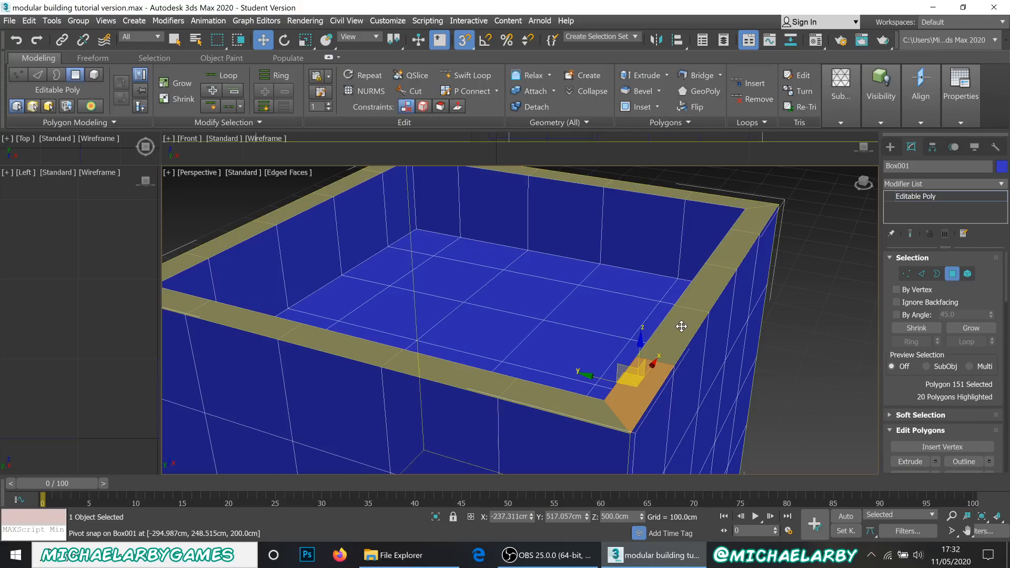
left_click(682, 327, "shift")
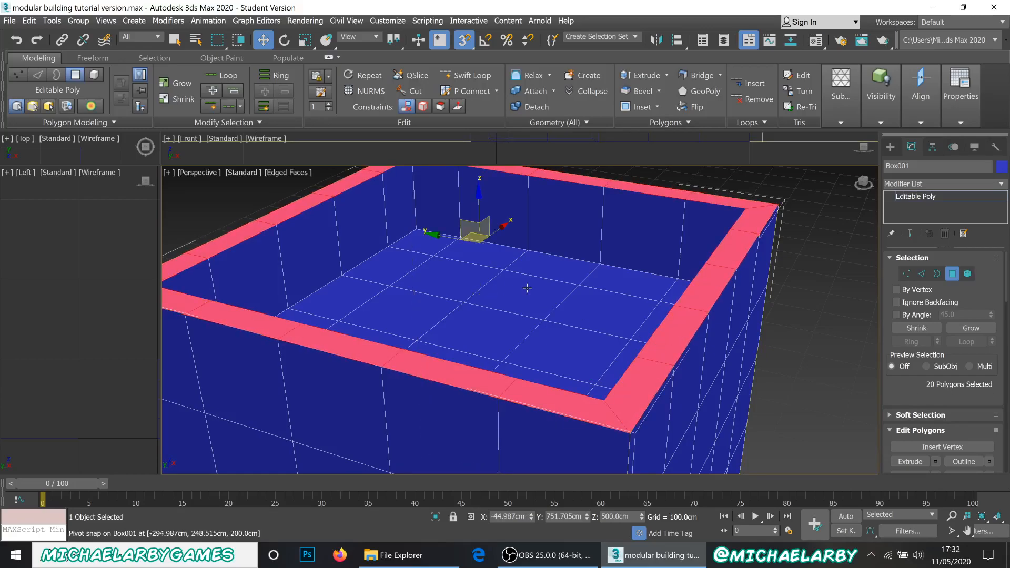
Step: Extrude the rim polygons upward by 8 cm
scroll(950, 368, "down", 3)
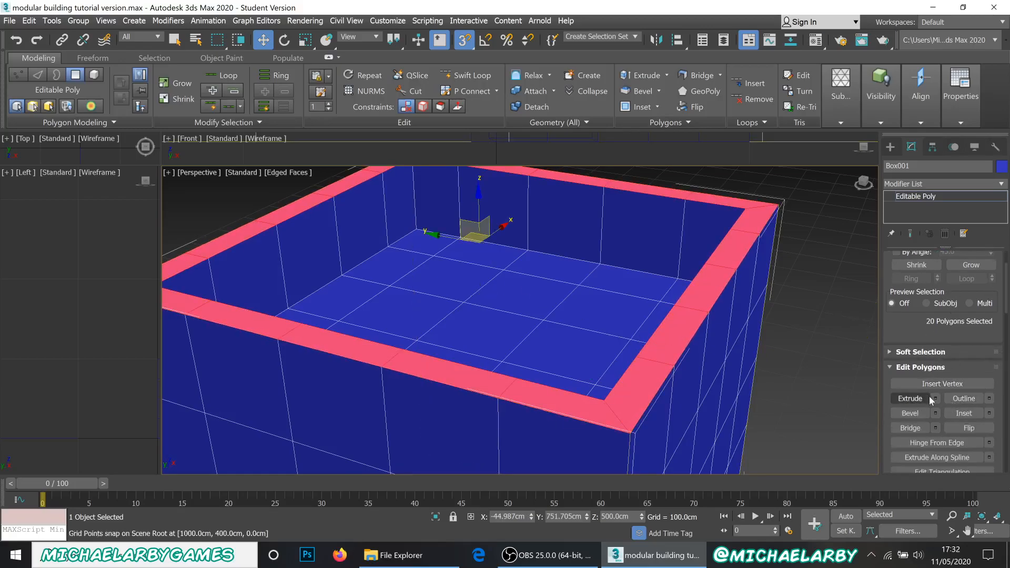
left_click(935, 399)
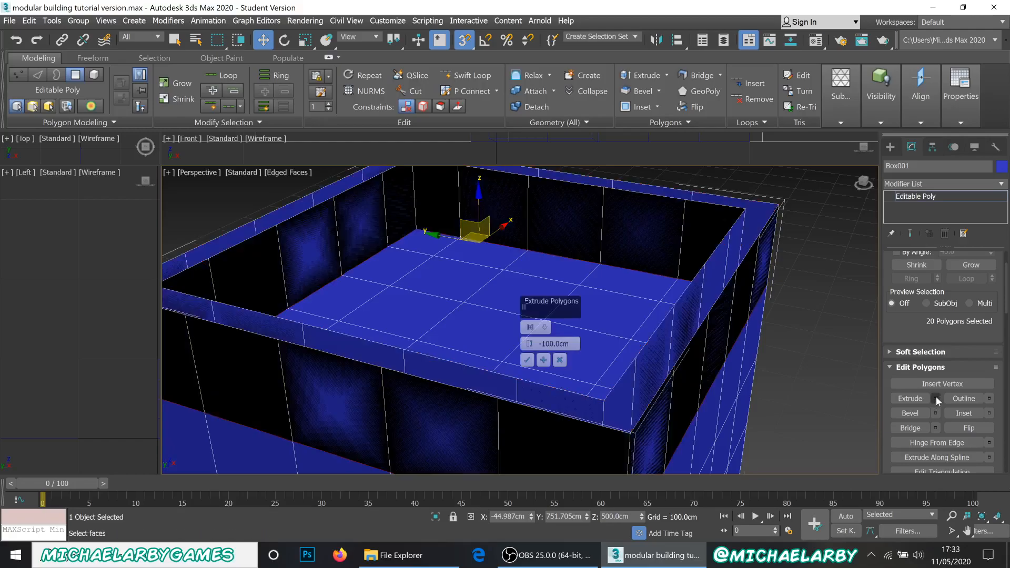
left_click_drag(516, 313, 516, 294)
double_click(553, 344)
type("8")
key("Return")
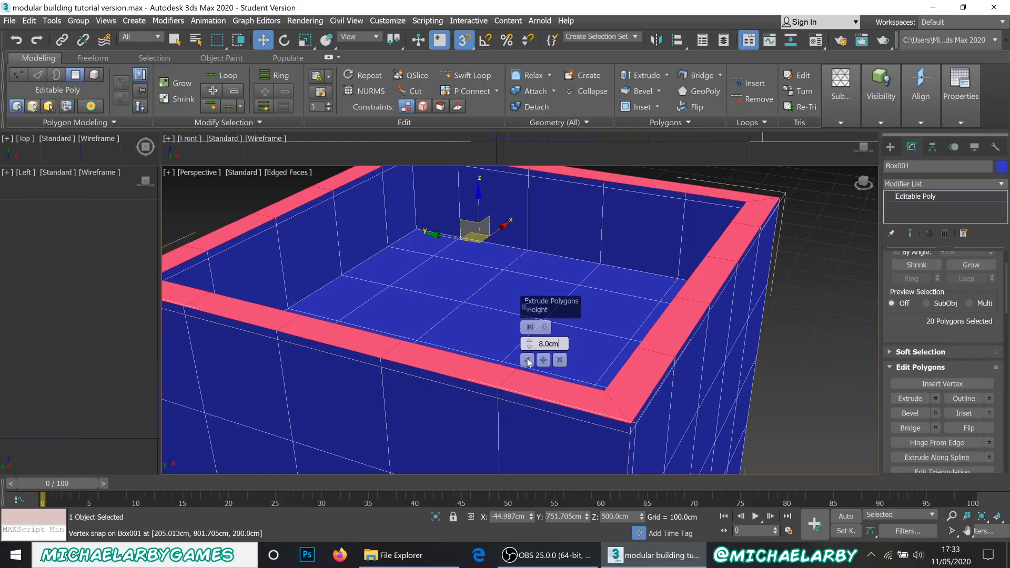
left_click(528, 360)
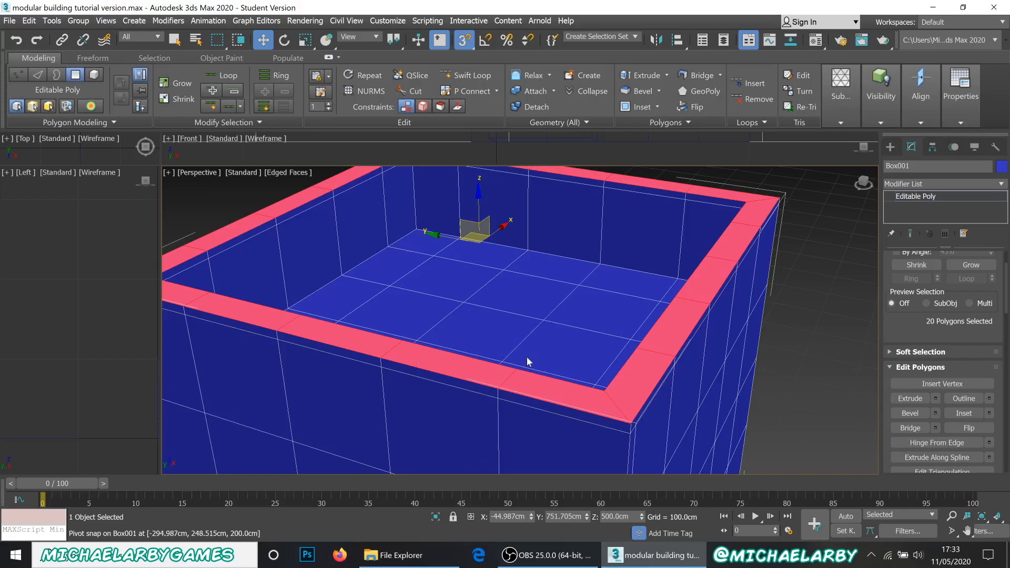
Step: Select the loop of thin outer side polygons below the rim's top and extrude it outward 8 cm by Local Normal
left_click(550, 407)
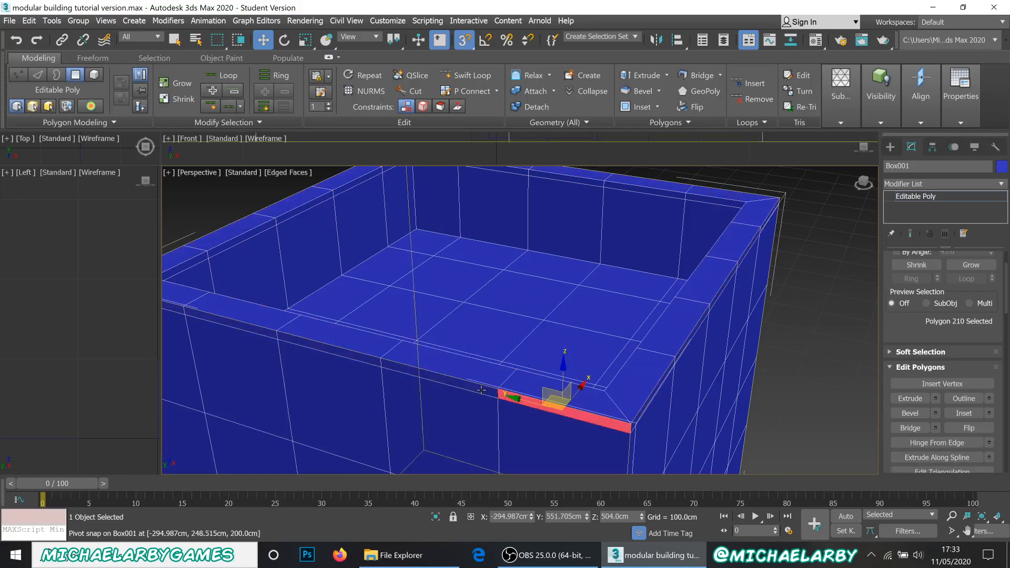
left_click(458, 380, "shift")
middle_click_drag(458, 380, 489, 371, "alt")
left_click(936, 399)
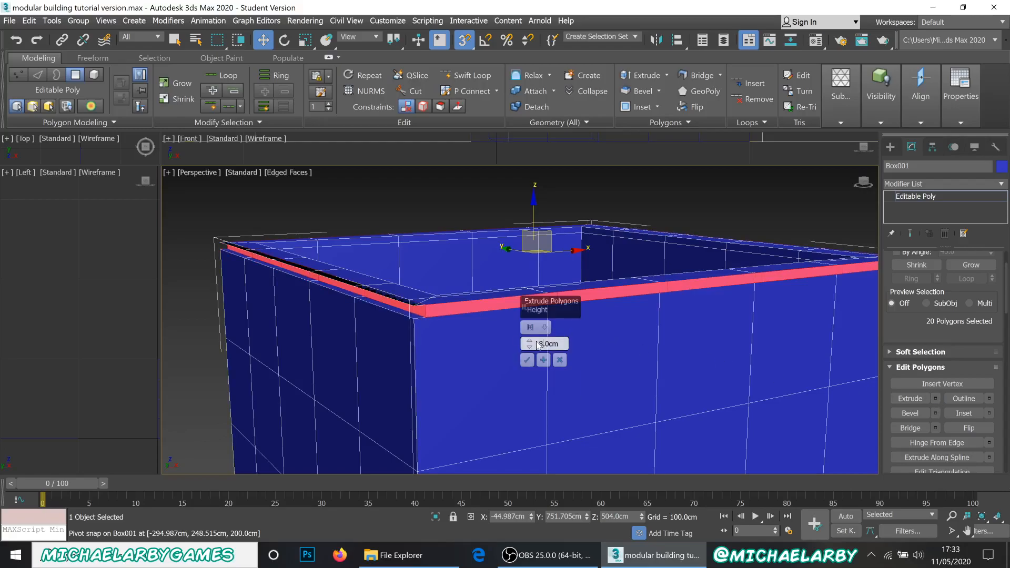
middle_click_drag(538, 345, 445, 254, "alt")
scroll(445, 263, "up", 3)
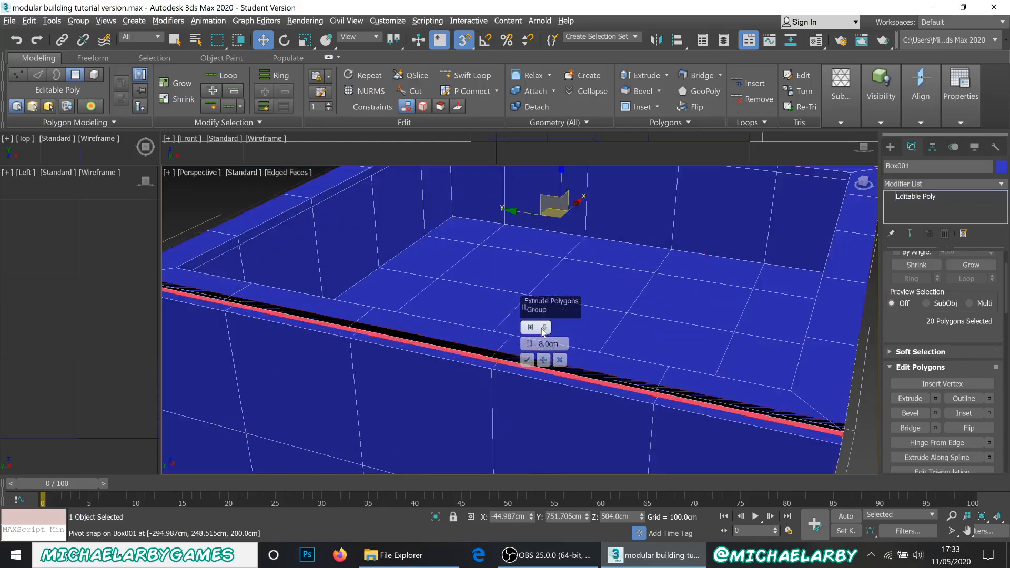
left_click(545, 327)
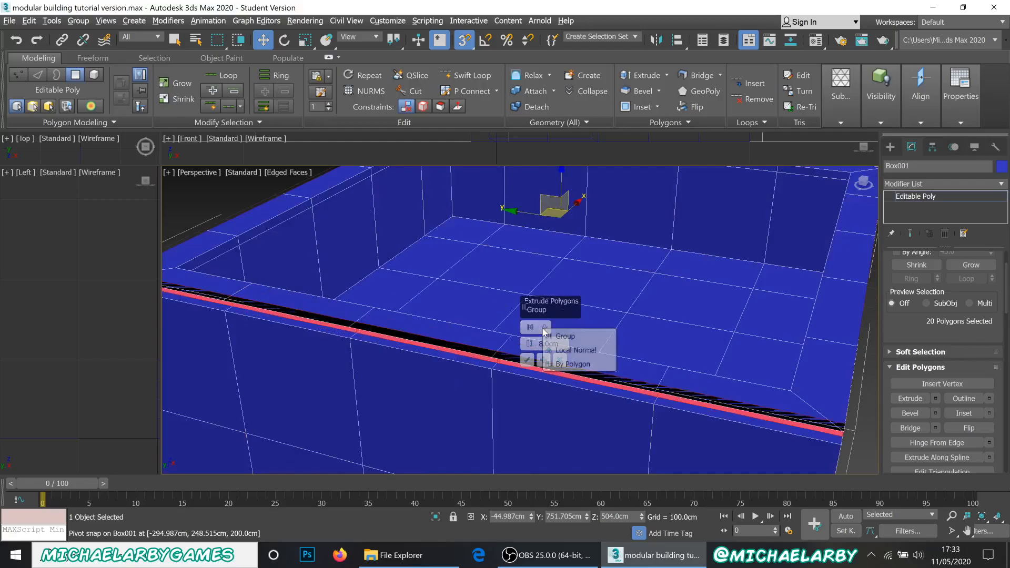
left_click(561, 351)
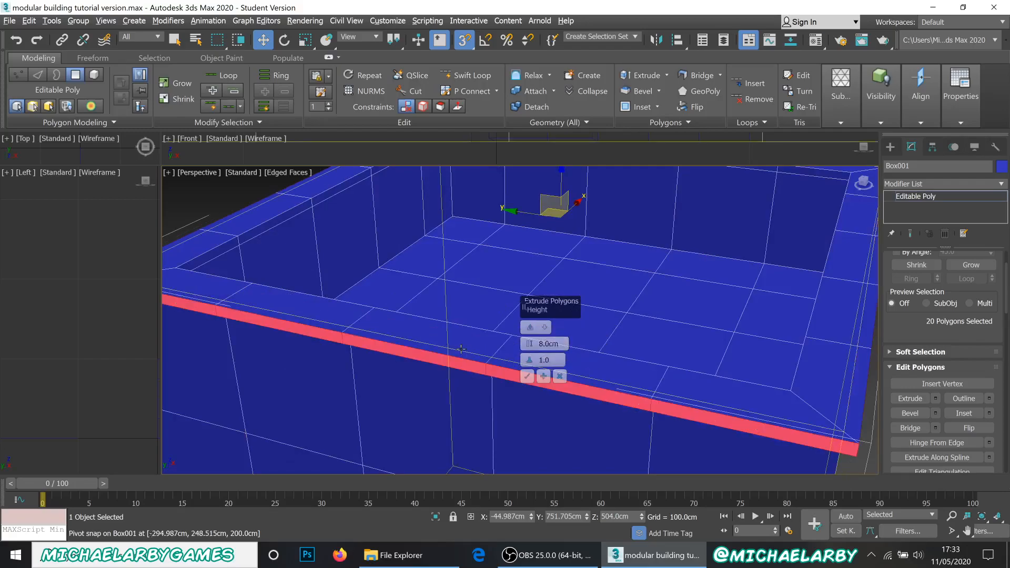
scroll(489, 387, "down", 3)
middle_click_drag(471, 397, 516, 379, "alt")
left_click(527, 376)
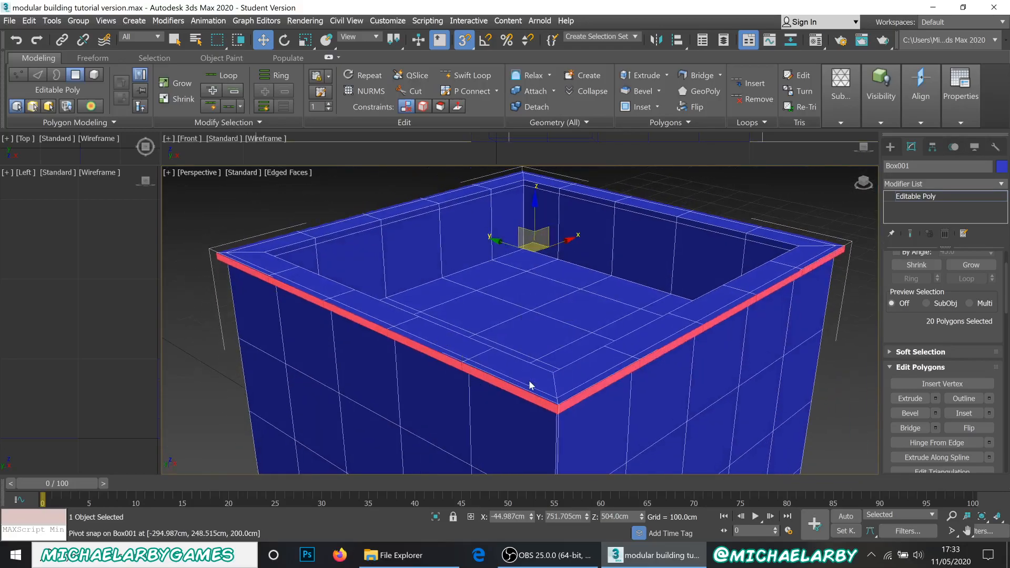
Step: Select the loop of thin inner side polygons below the rim's top and extrude it 4 cm into the recess
left_click(392, 221)
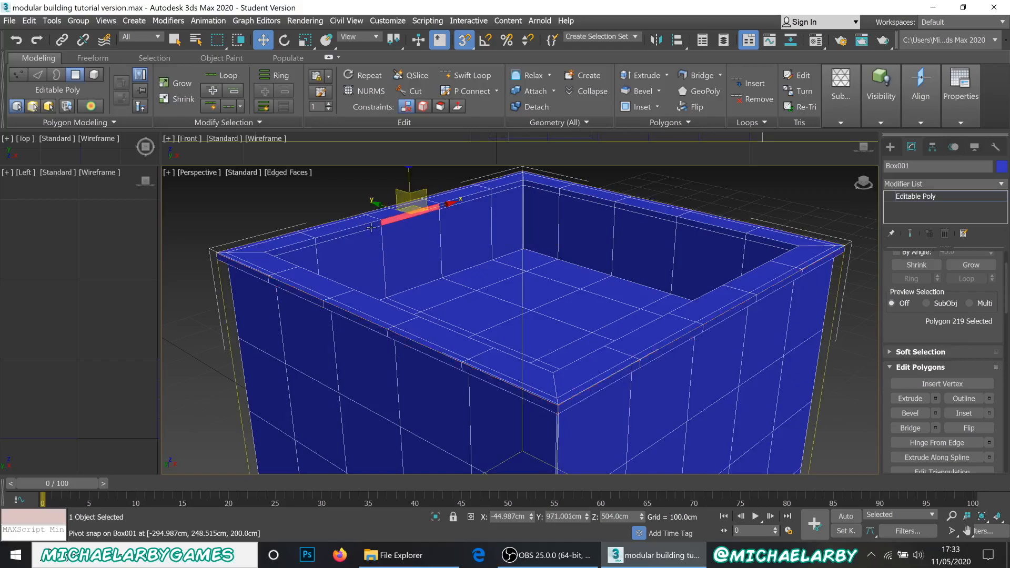
left_click(367, 226, "shift")
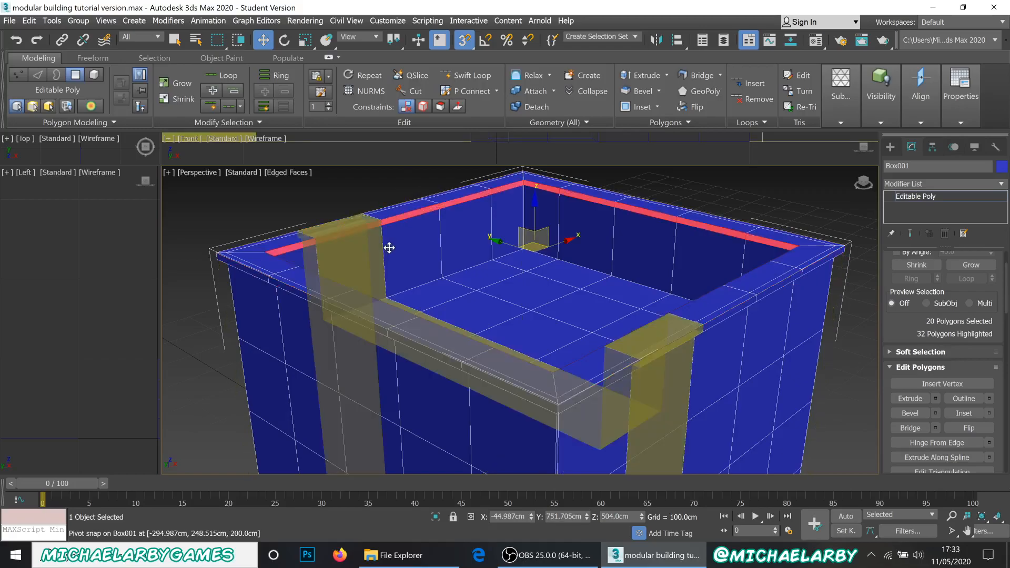
left_click(936, 399)
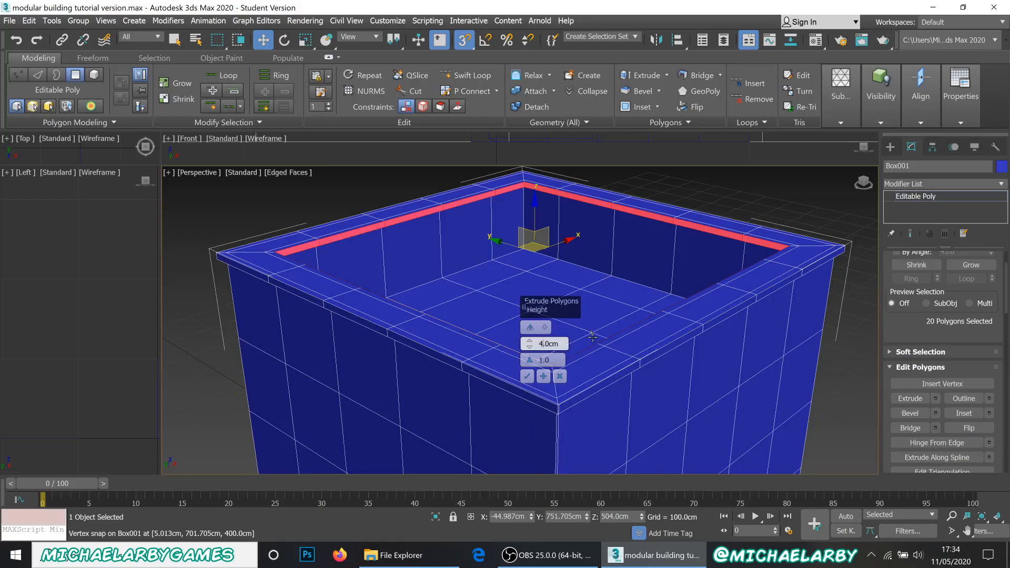
key("Return")
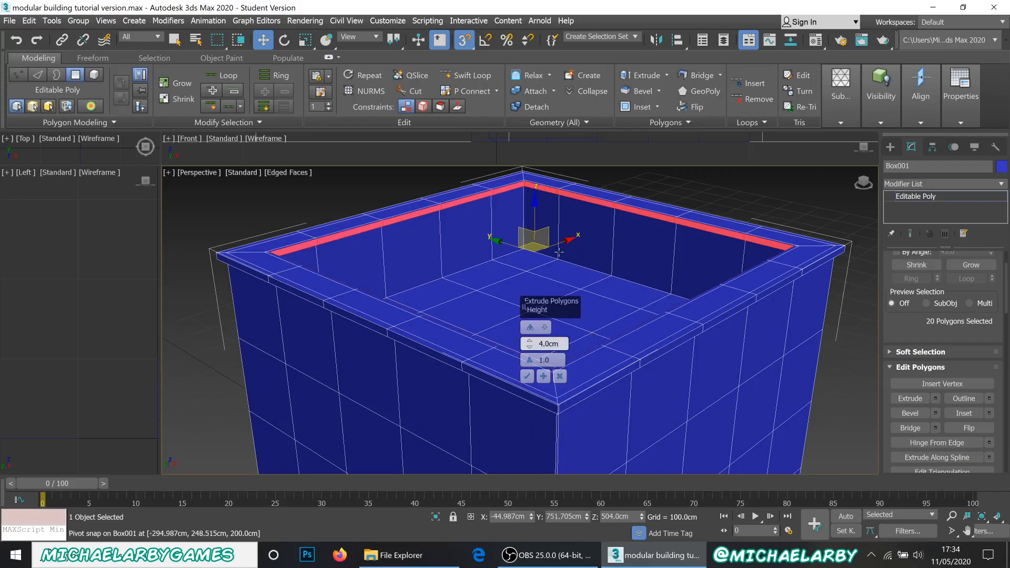
left_click(528, 377)
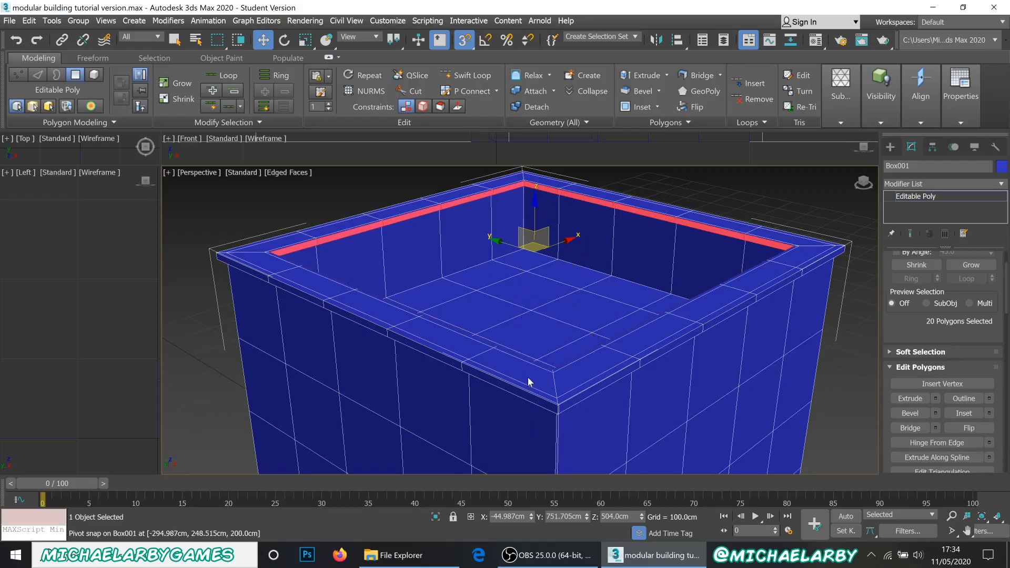
Step: Select the full loop of wide polygons on top of the rim
middle_click_drag(485, 358, 516, 384, "alt")
scroll(381, 288, "up", 3)
middle_click_drag(379, 293, 457, 269)
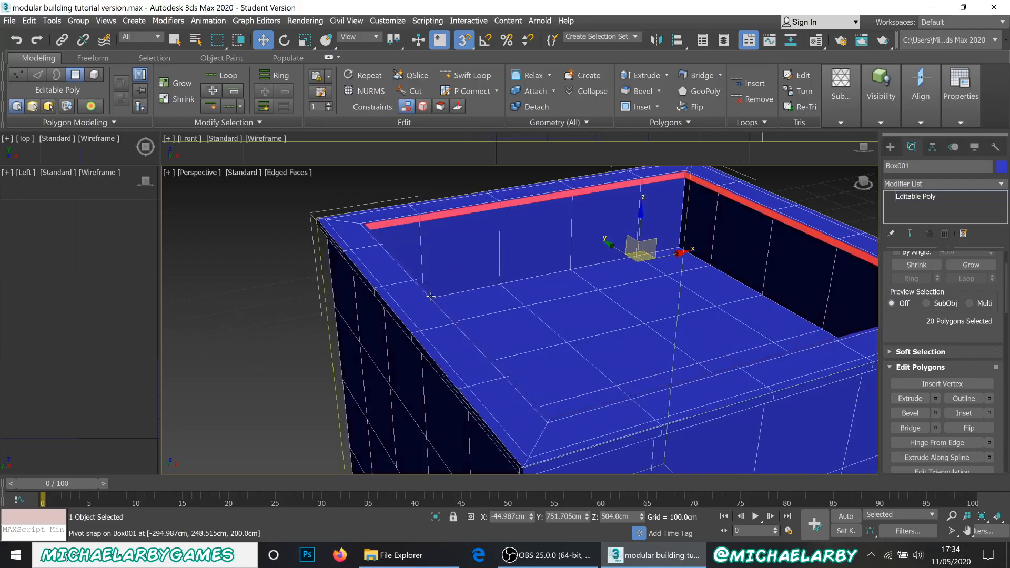
left_click(425, 312)
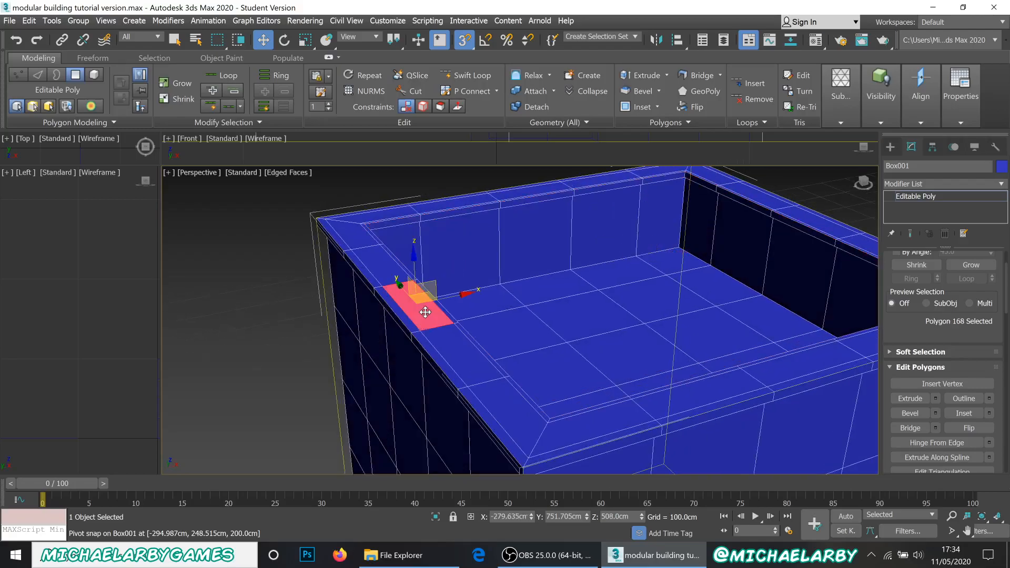
left_click(451, 347, "shift")
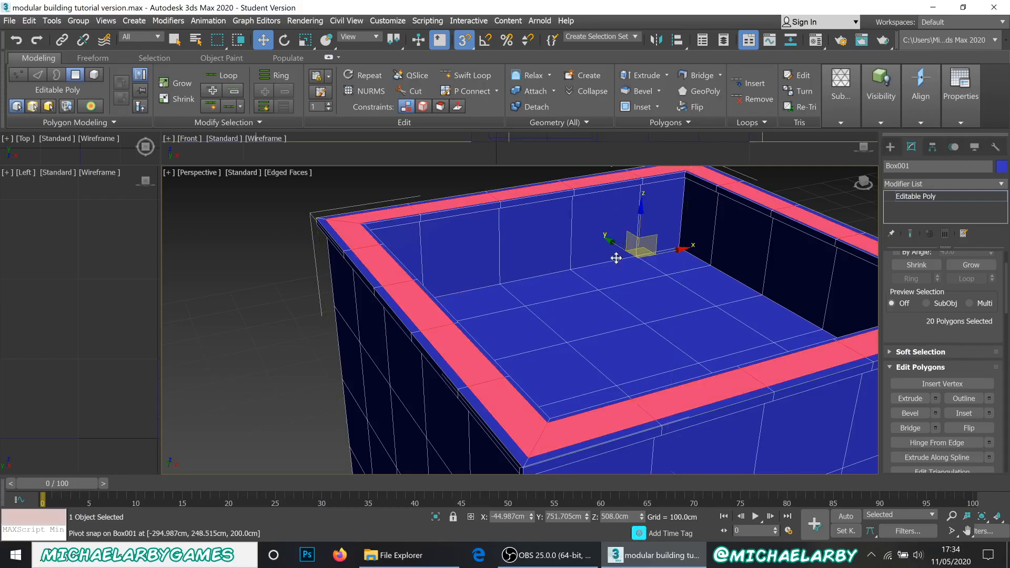
Step: Turn off snapping and raise the rim's top polygon loop by about 4 cm to give the rim sloped edges
scroll(569, 252, "up", 3)
middle_click_drag(569, 252, 690, 198, "alt")
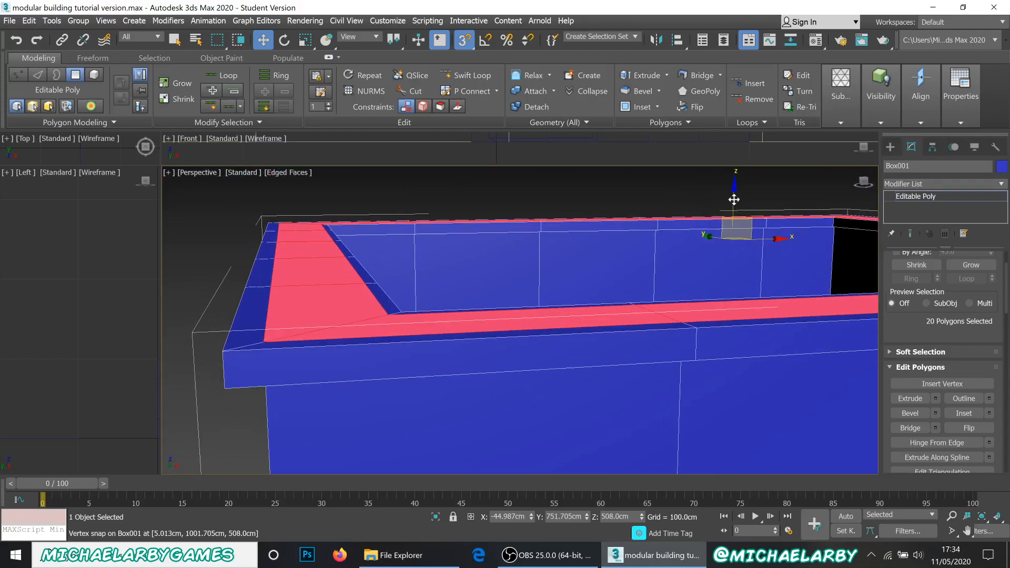
left_click_drag(733, 199, 494, 45)
left_click(462, 44)
key("ctrl+z")
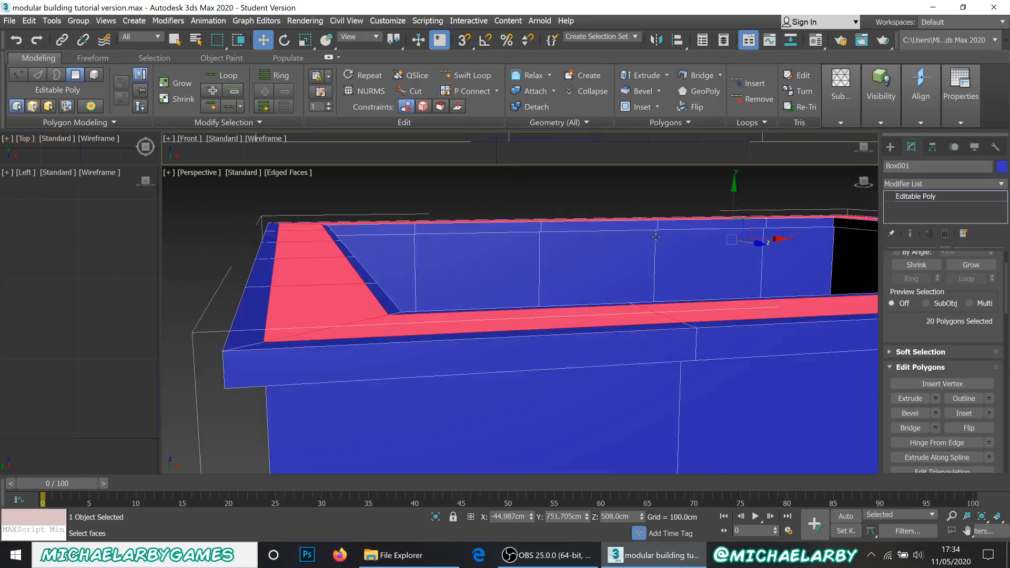
middle_click_drag(725, 198, 713, 198)
left_click_drag(722, 201, 722, 193)
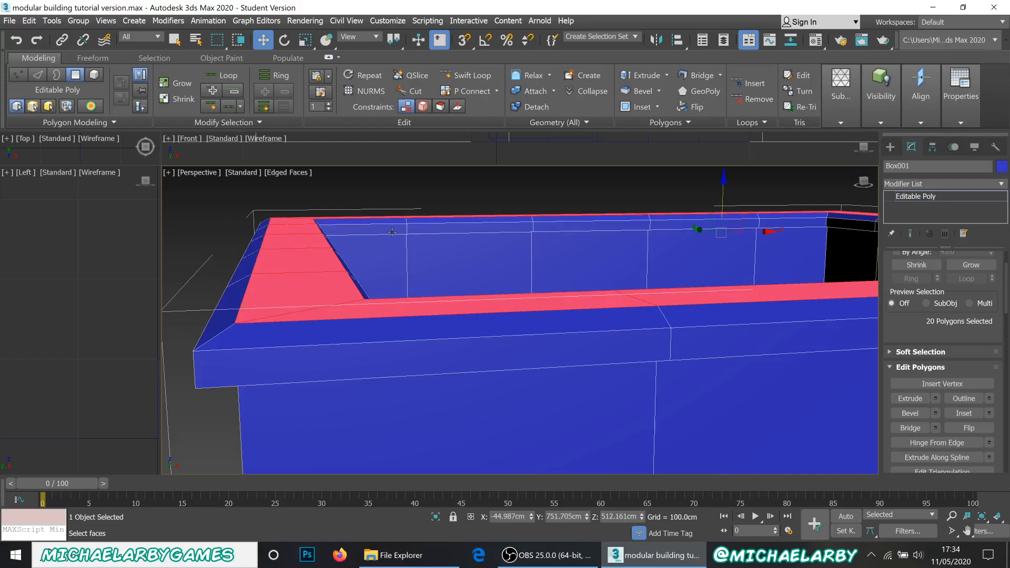
Step: Leave polygon editing and examine the rim's overhang and sloped profile from outside and above the box
left_click(482, 192)
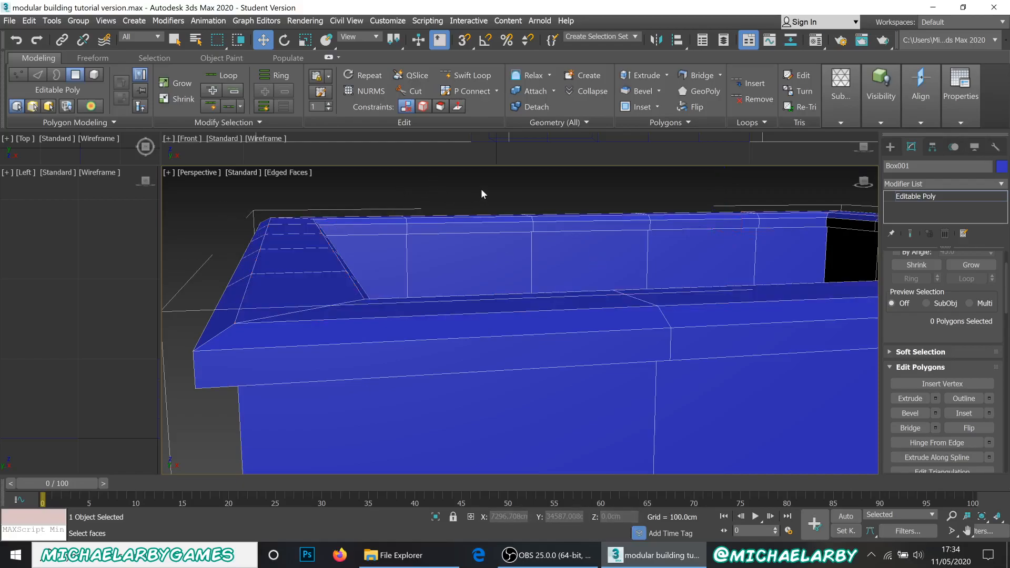
right_click(481, 192)
left_click(436, 172)
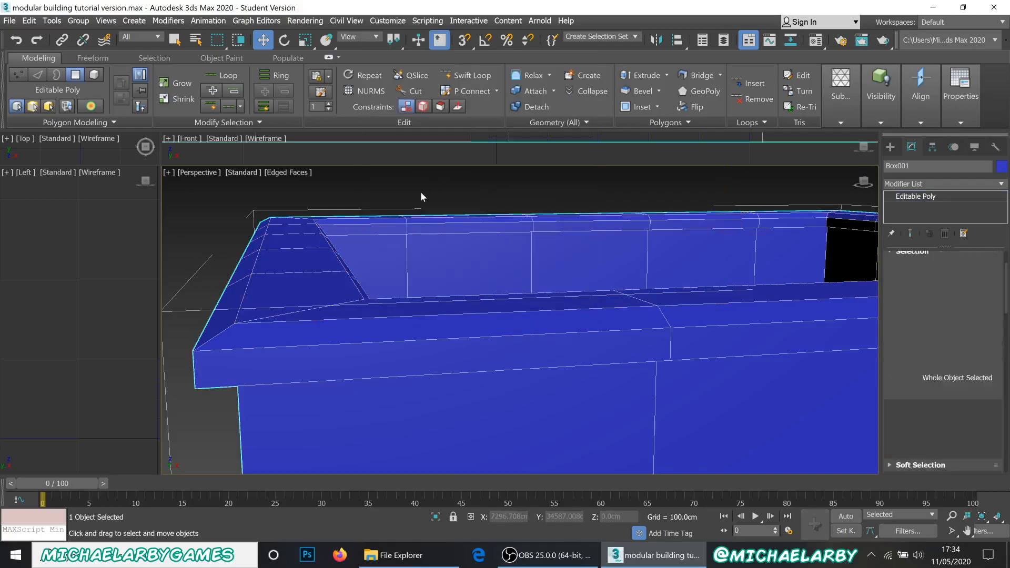
left_click(339, 210)
middle_click_drag(309, 309, 350, 293, "alt")
left_click(412, 292)
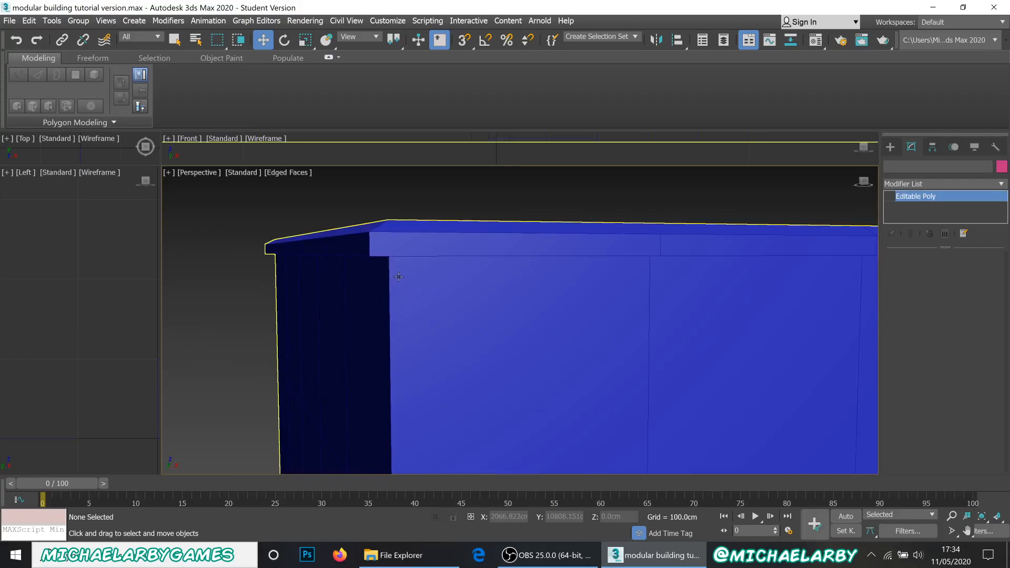
left_click(403, 277)
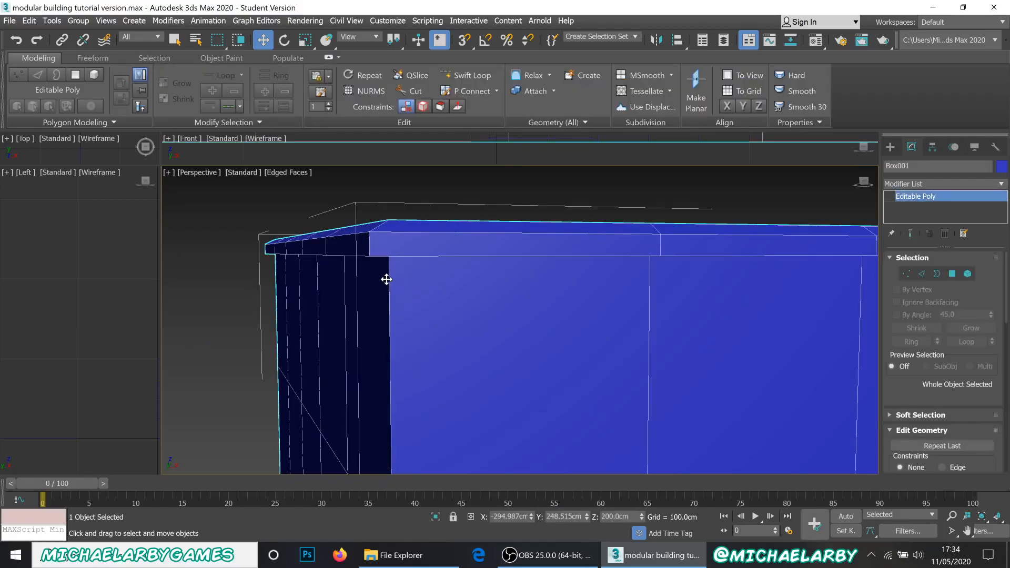
scroll(387, 280, "down", 1)
middle_click_drag(386, 279, 374, 217, "alt")
scroll(537, 278, "down", 2)
middle_click_drag(552, 300, 438, 312, "alt")
scroll(555, 303, "down", 2)
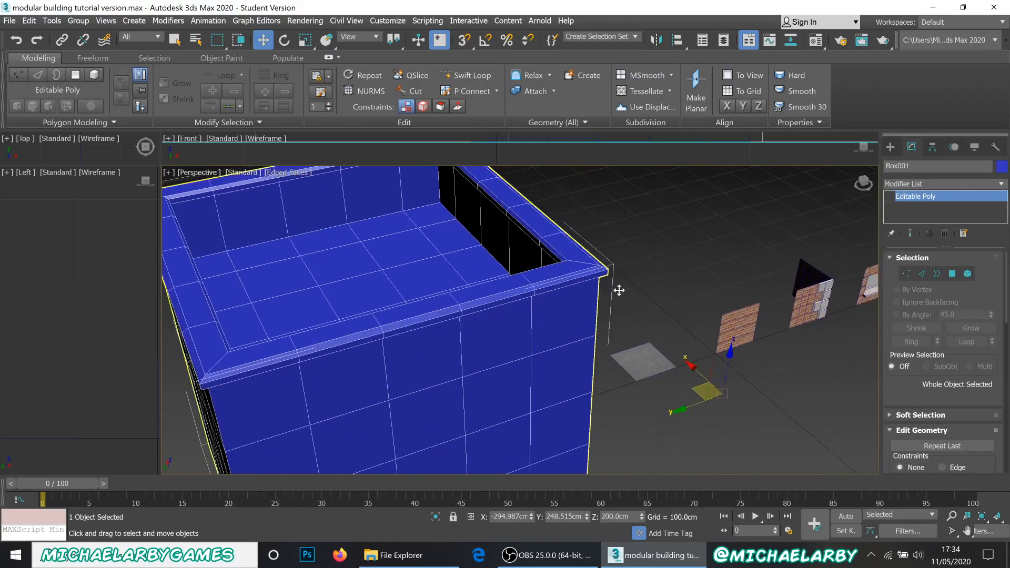
Step: Select one corner's outer wall and rim polygons, extending two polygons along one side and including the strips above and beneath the overhang
left_click(951, 273)
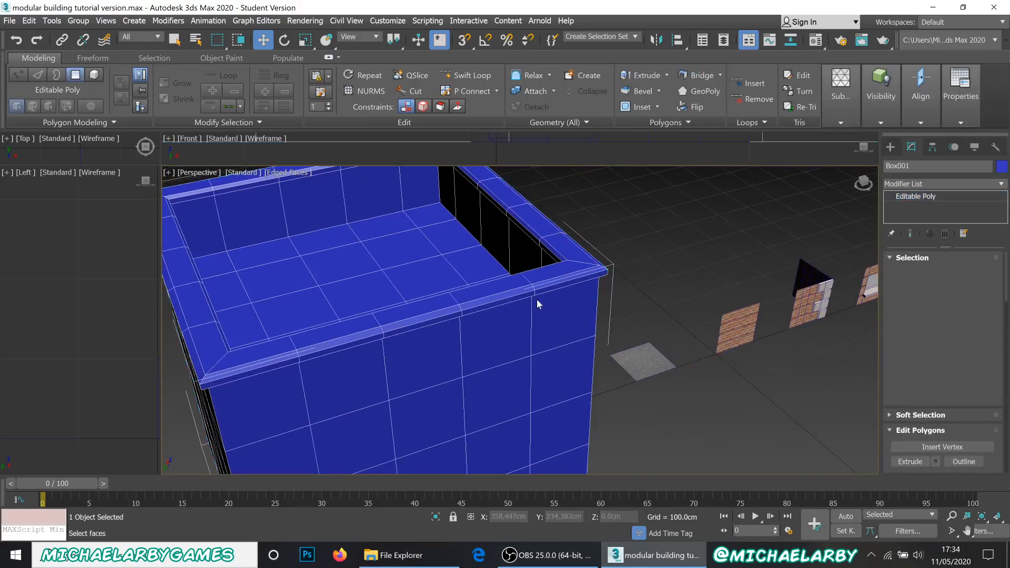
left_click(554, 304)
left_click(520, 317, "ctrl")
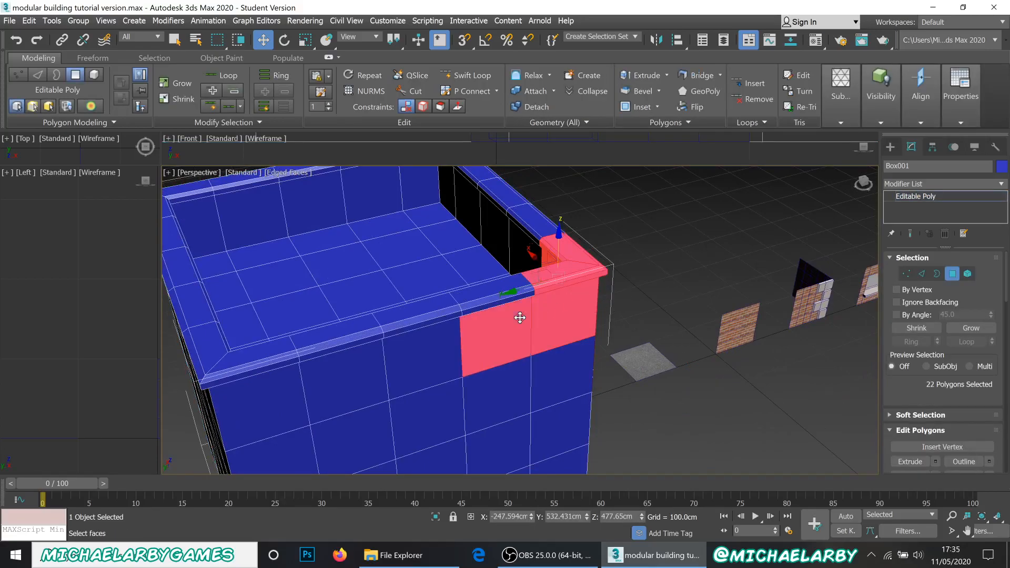
left_click(497, 300, "ctrl")
left_click(489, 297, "ctrl")
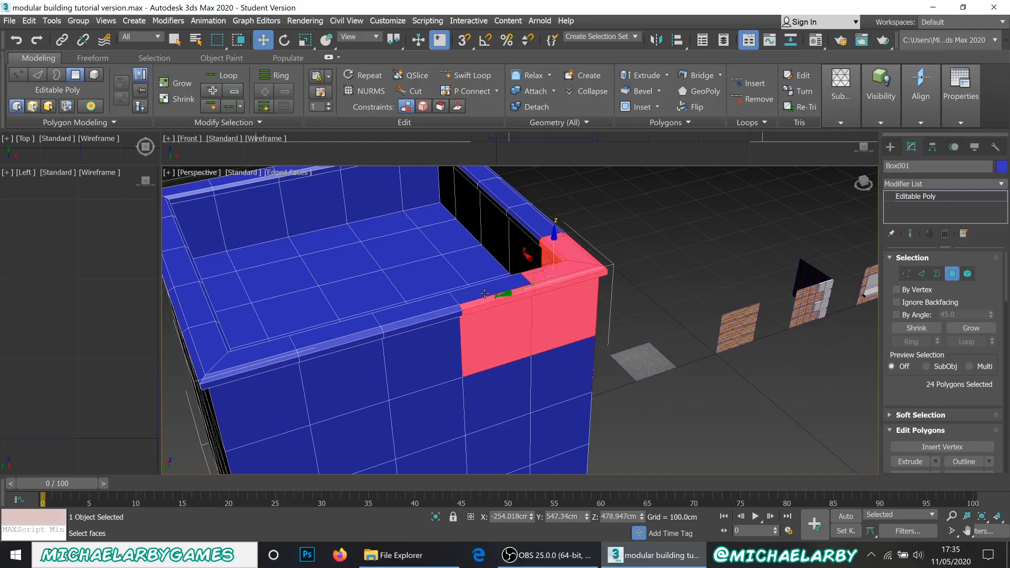
left_click(485, 293, "ctrl")
middle_click_drag(489, 314, 521, 224, "alt")
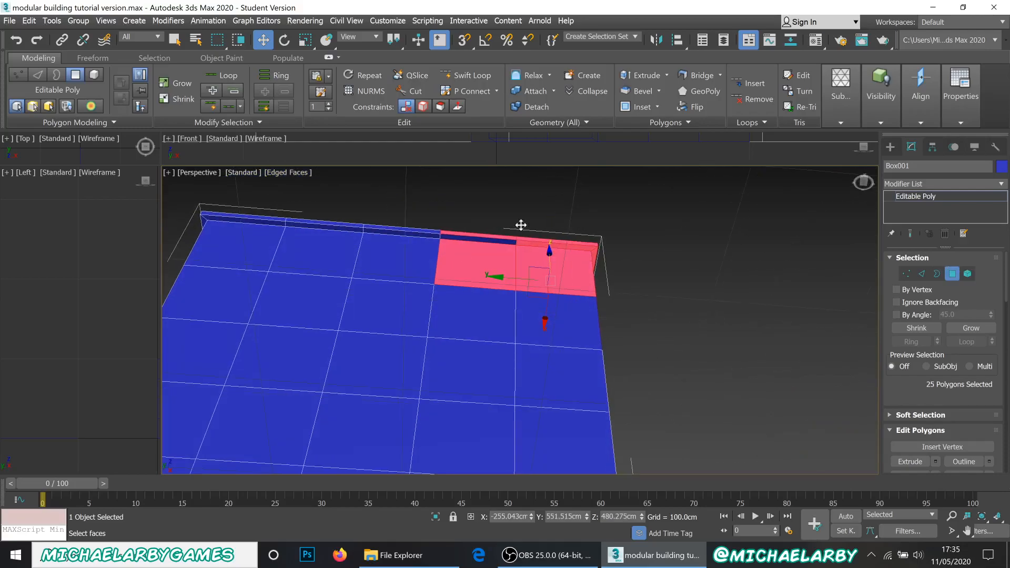
scroll(509, 238, "up", 2)
scroll(509, 239, "up", 3)
left_click(469, 309, "ctrl")
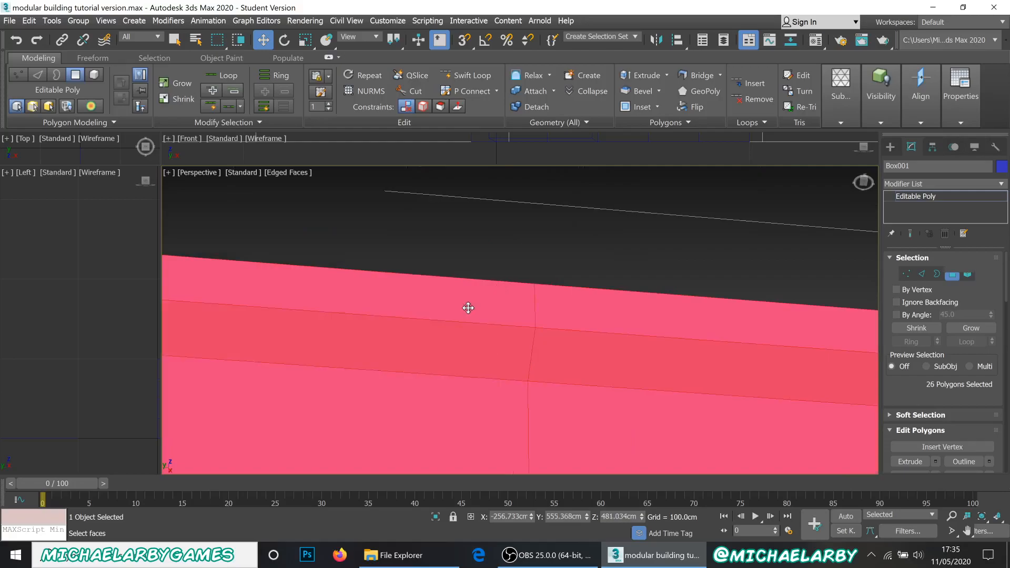
Step: Deselect the three surplus outer wall polygons around the corner, keeping only the uppermost one next to the corner edge
scroll(658, 323, "down", 4)
middle_click_drag(661, 324, 519, 235, "alt")
scroll(505, 227, "up", 5)
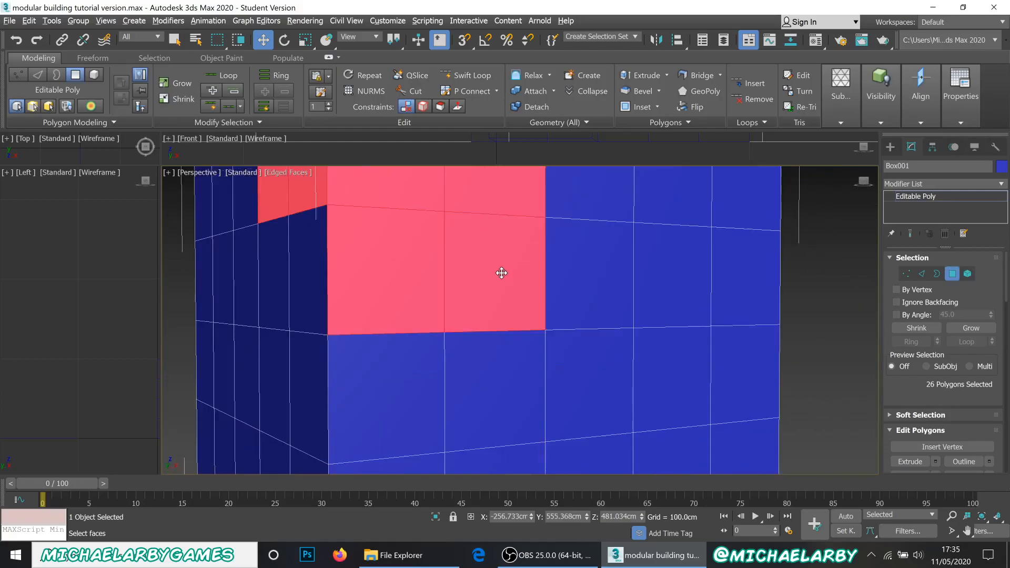
left_click(502, 273, "alt")
left_click(442, 234, "alt")
left_click(480, 190, "alt")
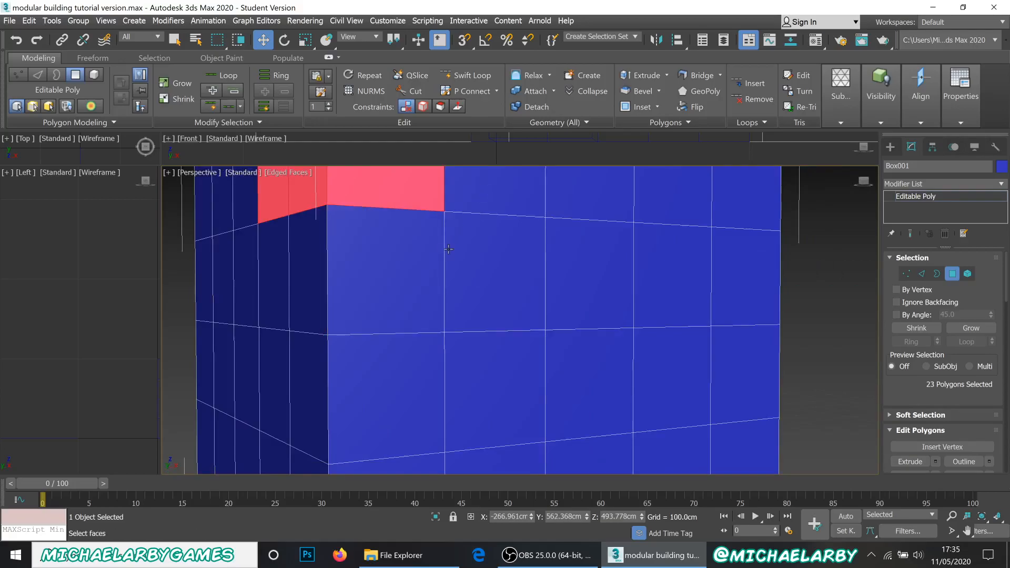
Step: Add the missing inner wall and inner rim strip polygons of the corner section's longer side to the selection
scroll(492, 376, "down", 4)
middle_click_drag(410, 263, 522, 294, "alt")
left_click(514, 270, "ctrl")
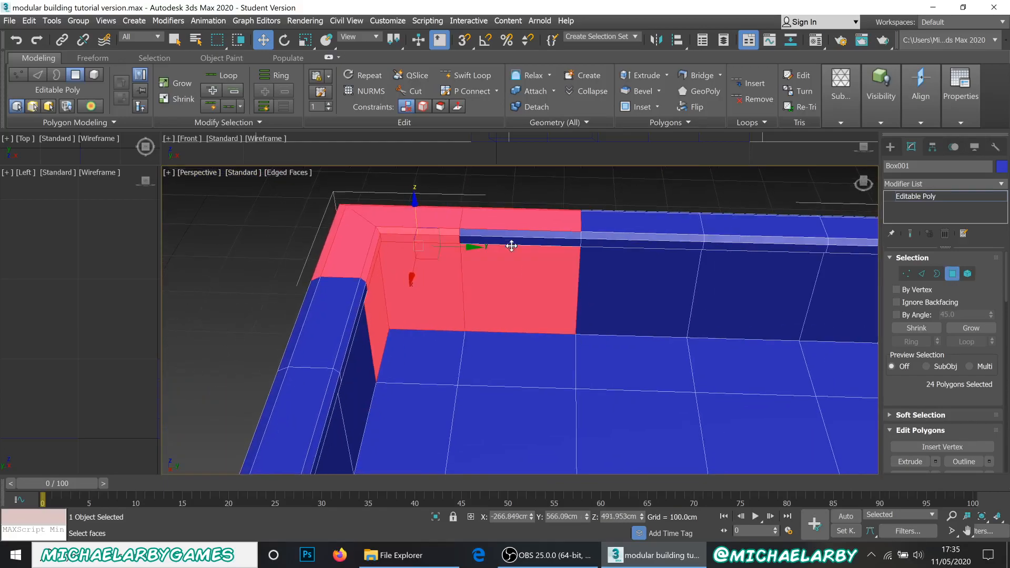
scroll(508, 240, "up", 3)
left_click(504, 241, "ctrl")
left_click(507, 233, "ctrl")
middle_click_drag(485, 246, 472, 230, "alt")
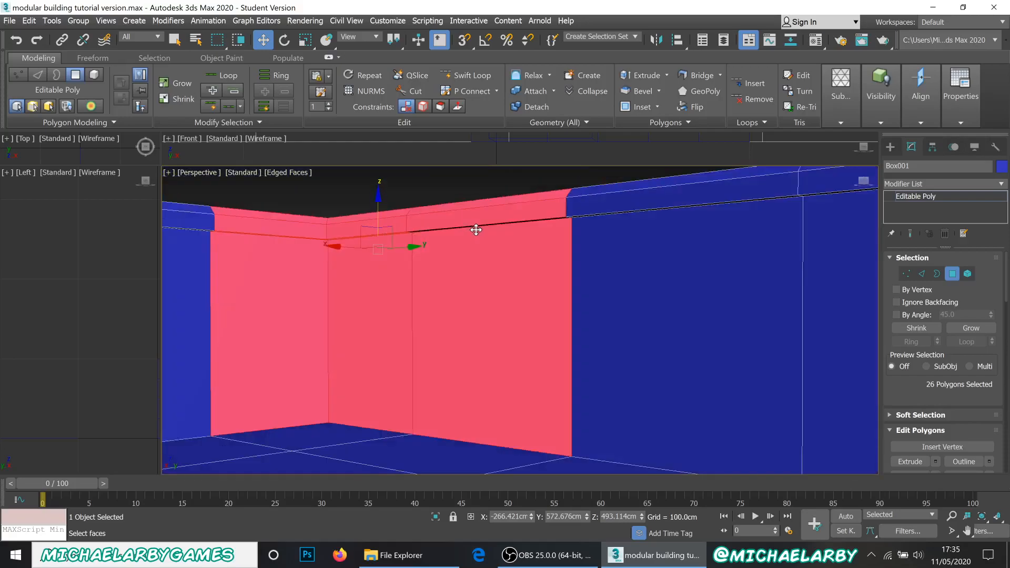
left_click(482, 226, "ctrl")
Step: Add the two roof floor polygons at the foot of the selected corner section to the selection
mouse_move(452, 255)
middle_mouse_down("alt")
mouse_move(426, 300)
mouse_move(437, 330)
mouse_move(451, 233)
mouse_move(457, 263)
middle_mouse_up("alt")
scroll(458, 263, "down", 8)
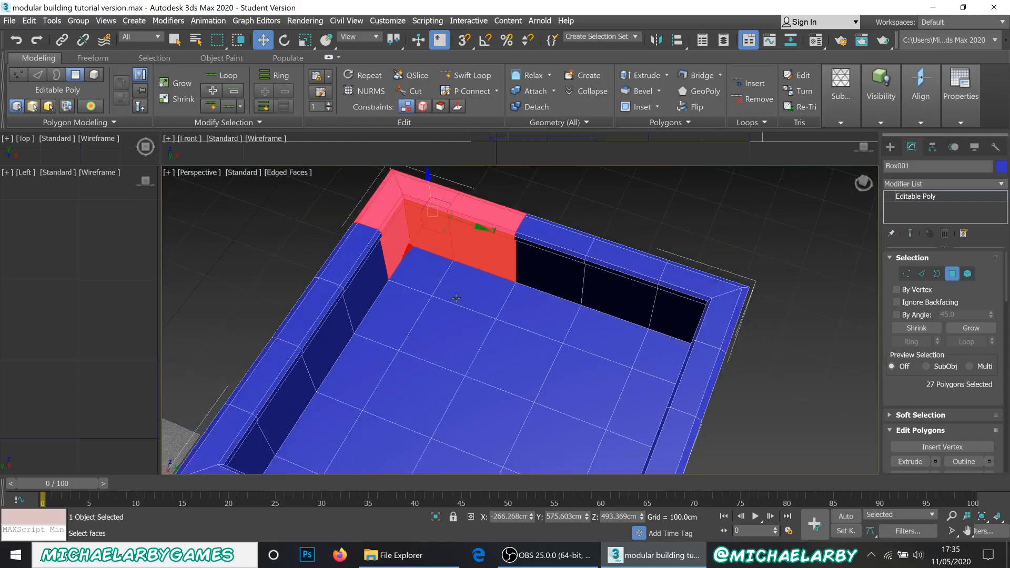
left_click(463, 277, "ctrl")
left_click(429, 272, "ctrl")
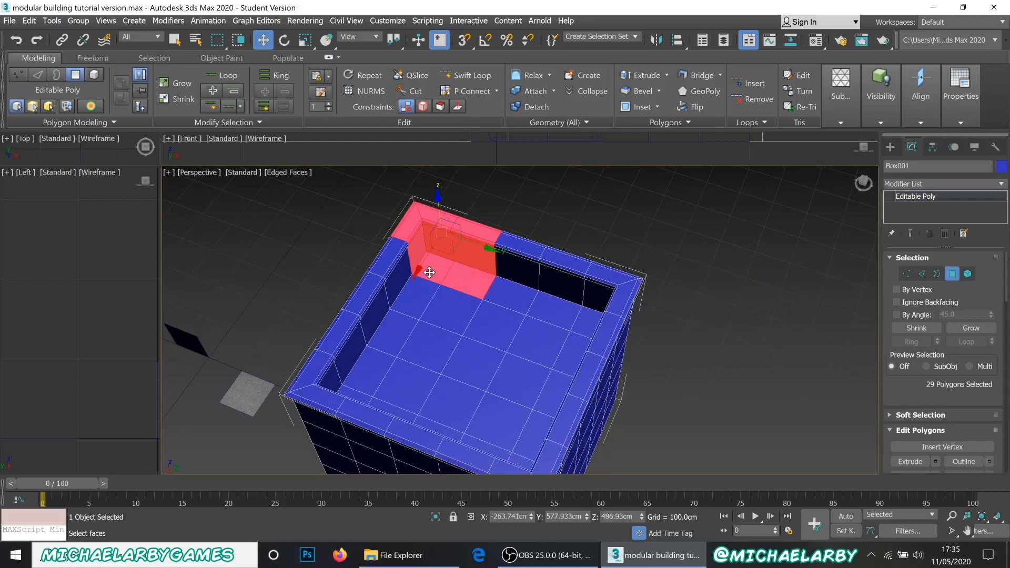
Step: Clone the selected corner section polygons to a separate object named roof_corner, placed beside the box
scroll(458, 306, "up", 3)
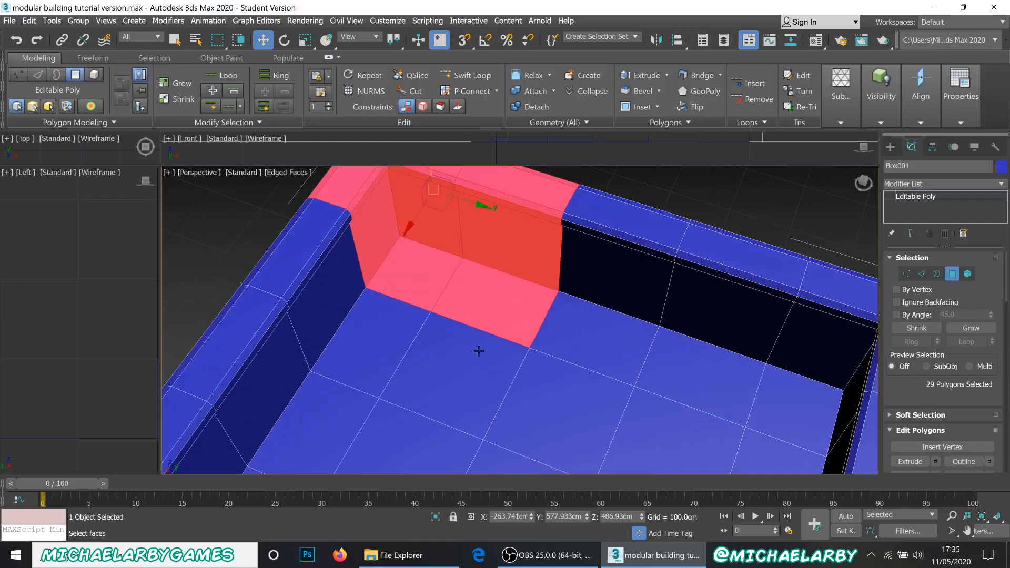
scroll(462, 363, "down", 5)
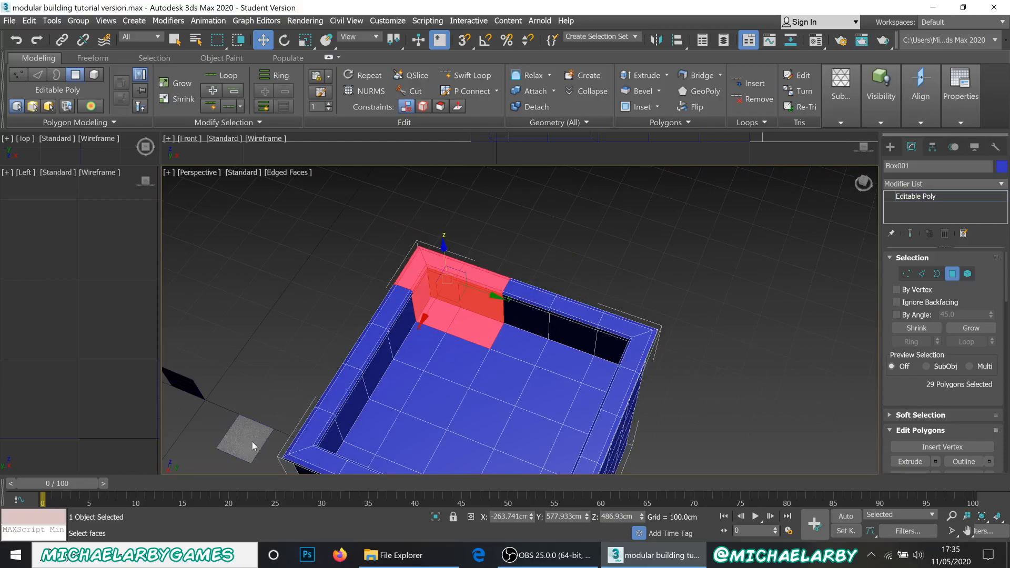
scroll(437, 348, "up", 3)
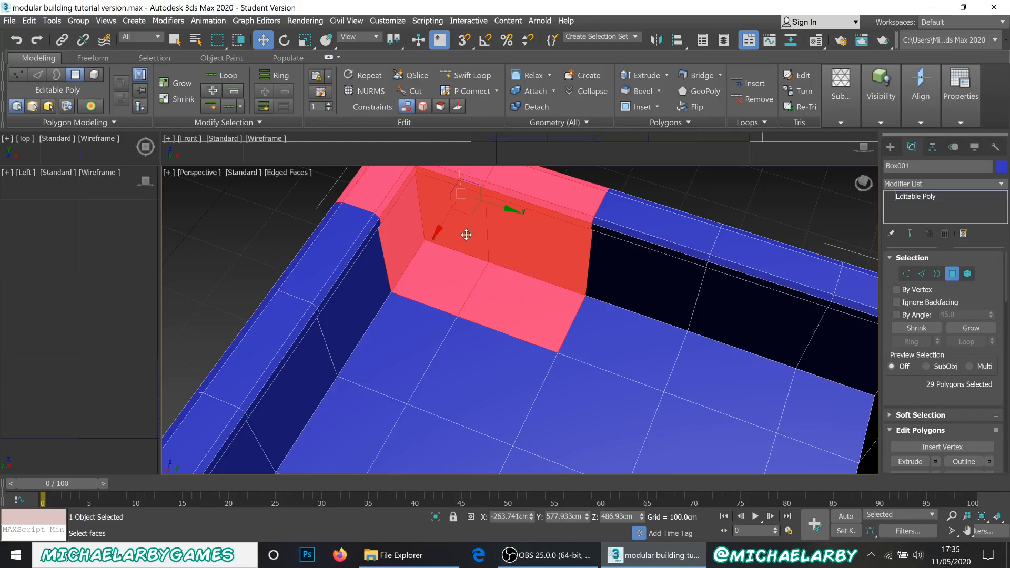
scroll(483, 248, "down", 4)
middle_click_drag(475, 274, 296, 312, "alt")
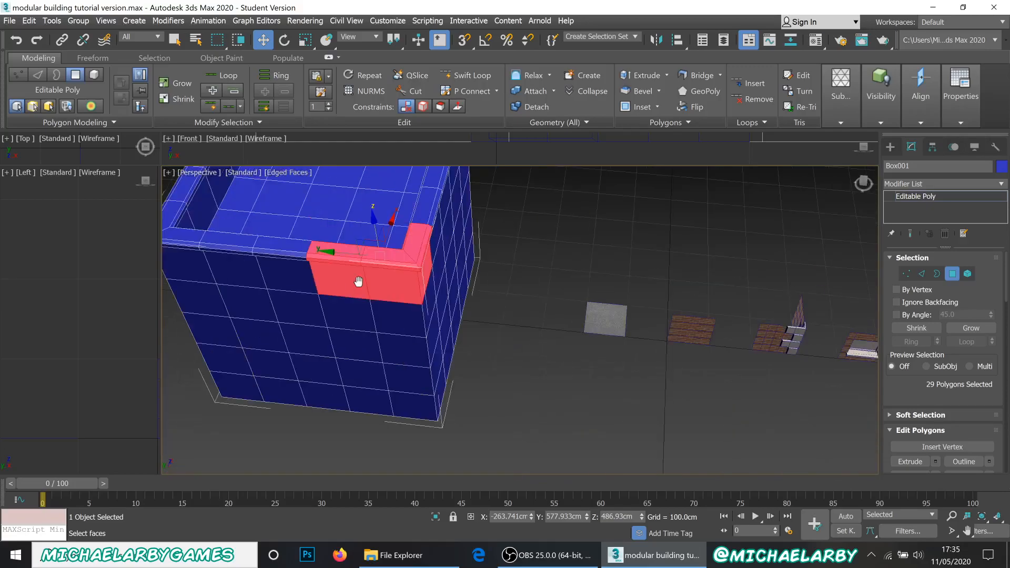
scroll(370, 259, "up", 4)
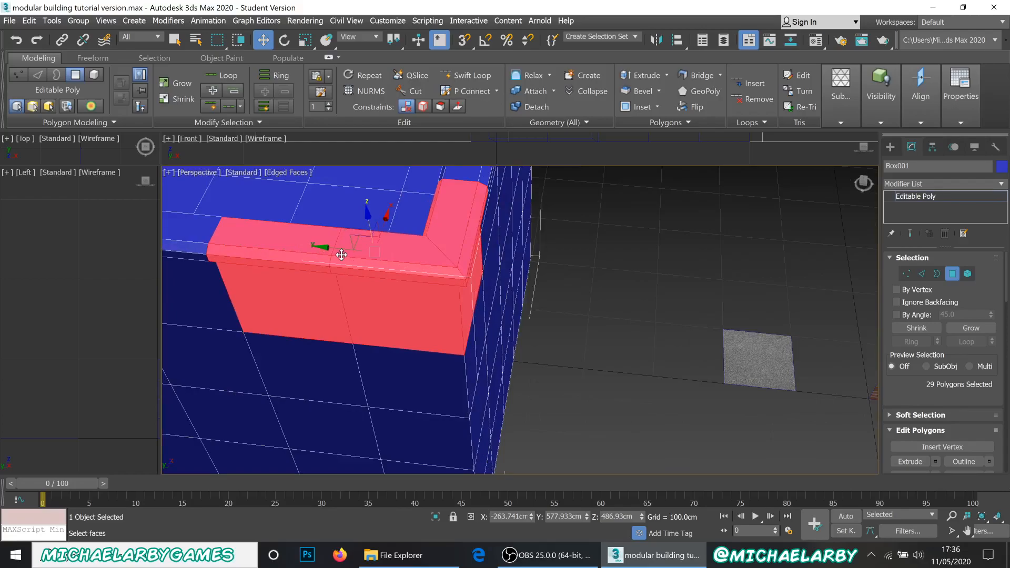
left_click(338, 248, "shift")
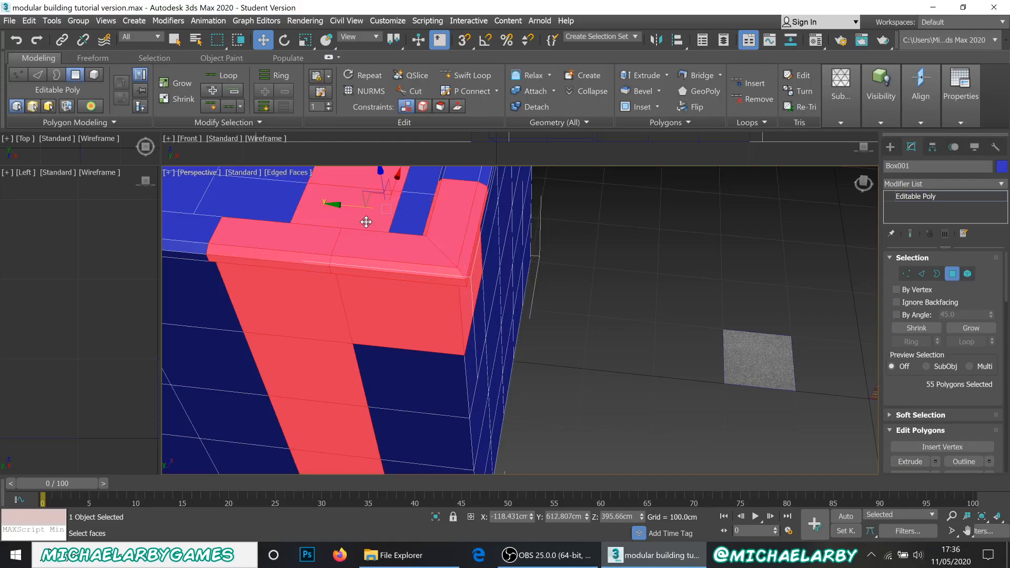
key("ctrl+z")
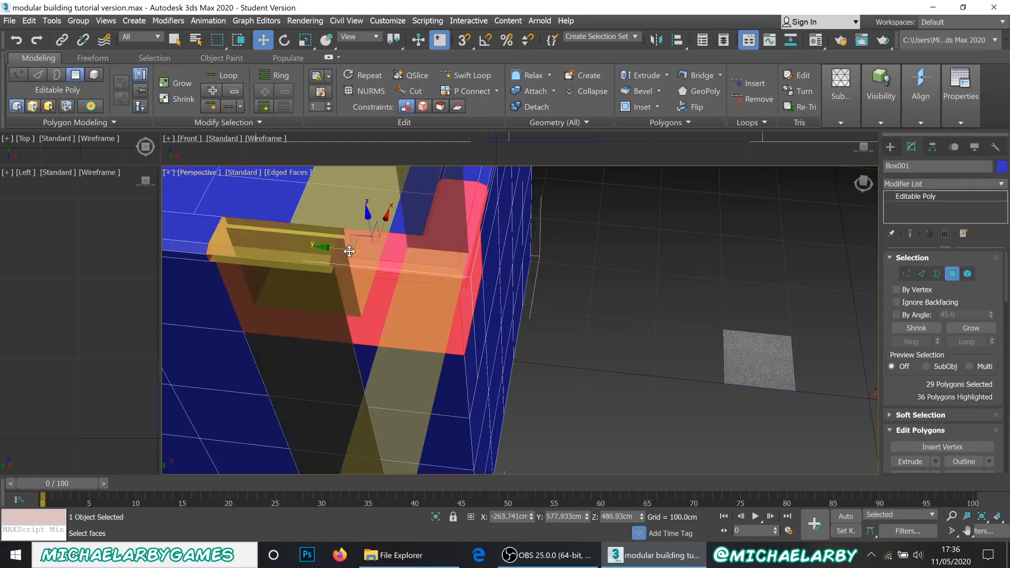
mouse_move(348, 249)
left_mouse_down()
mouse_move(767, 308)
mouse_move(711, 324)
left_mouse_up()
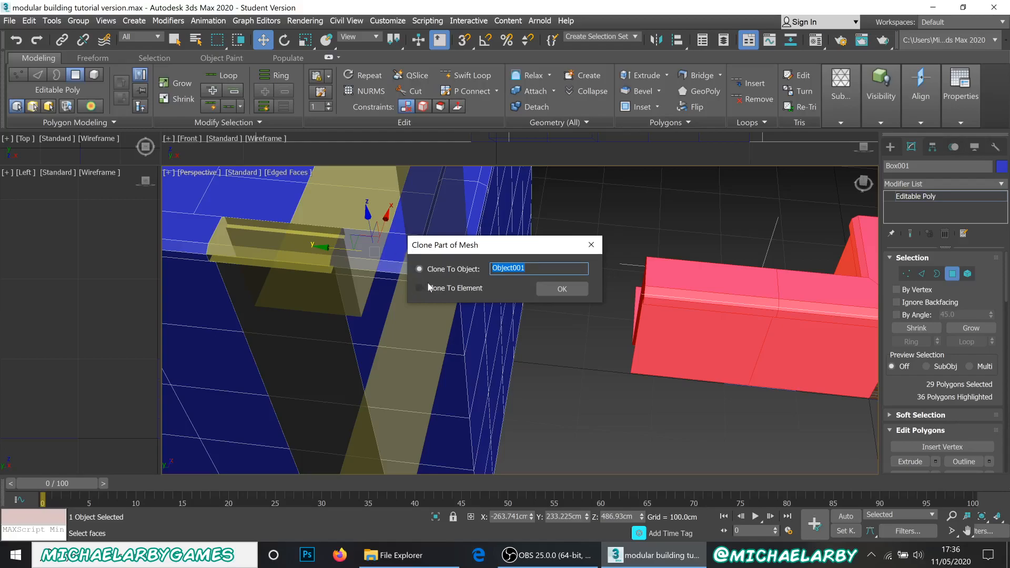
type("r")
left_click(553, 295)
Step: Leave polygon editing on the box, select the roof_corner object and center its pivot to the object
right_click(587, 383)
left_click(563, 369)
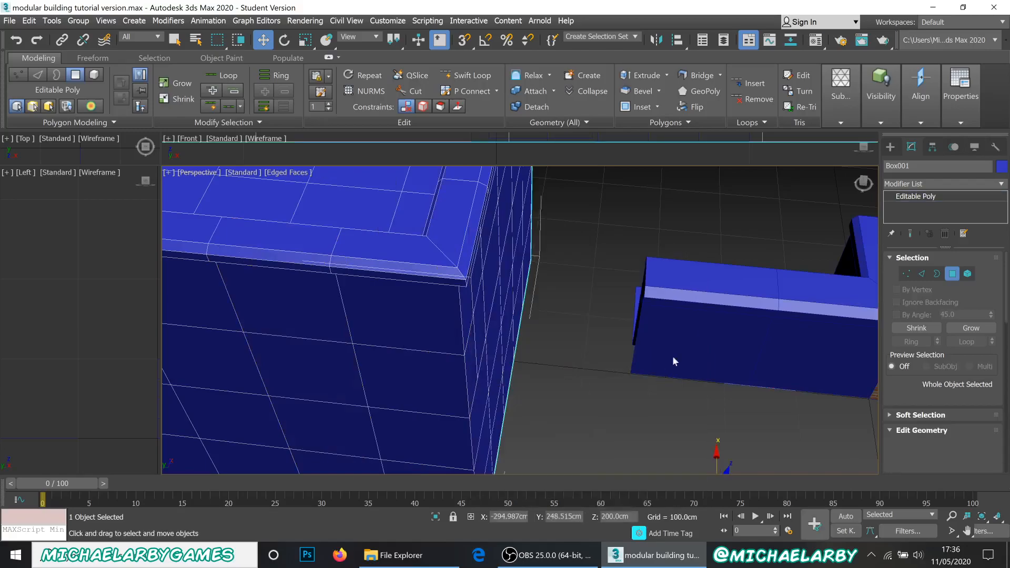
left_click(664, 301)
left_click(932, 150)
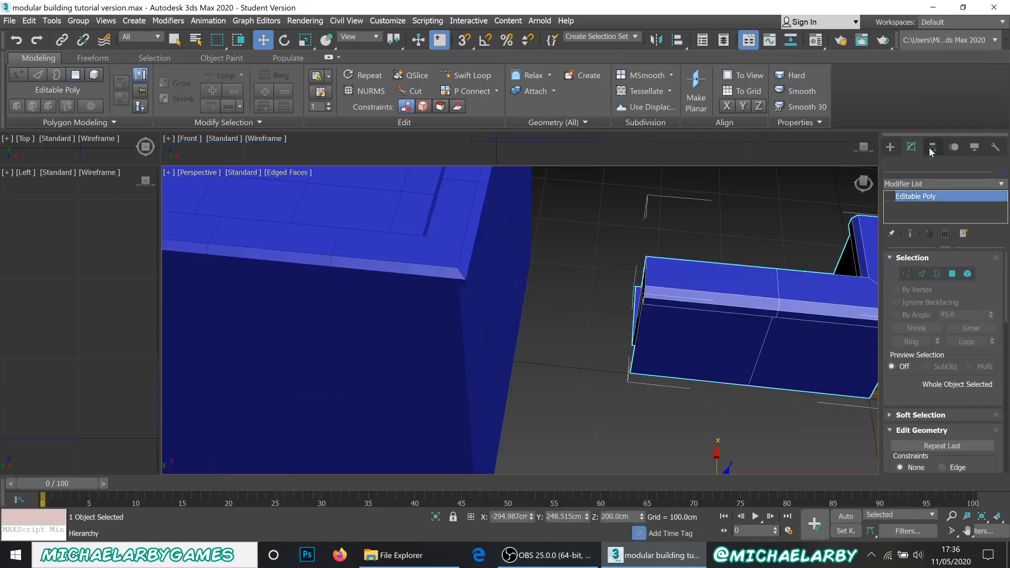
left_click(942, 230)
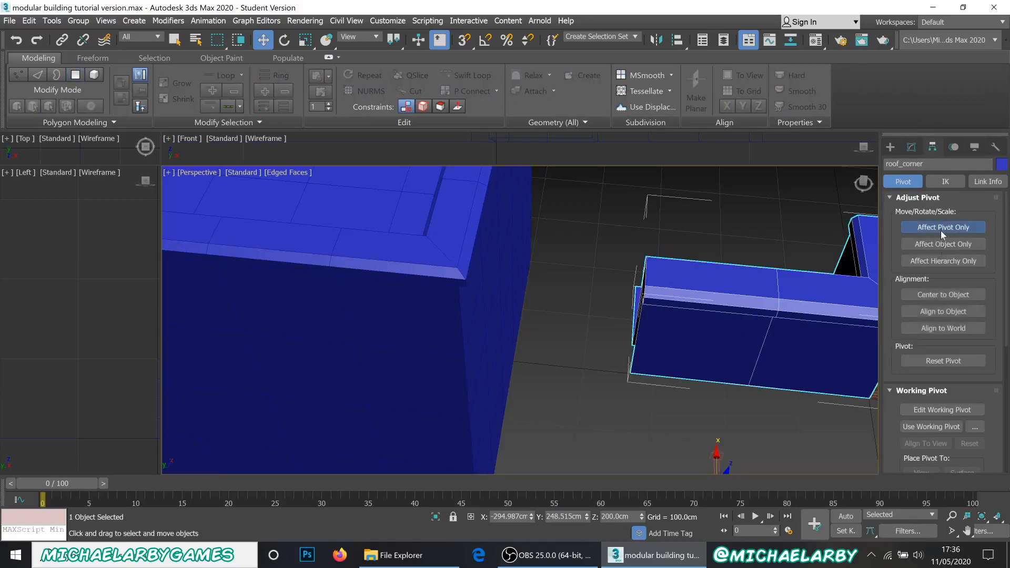
left_click(939, 294)
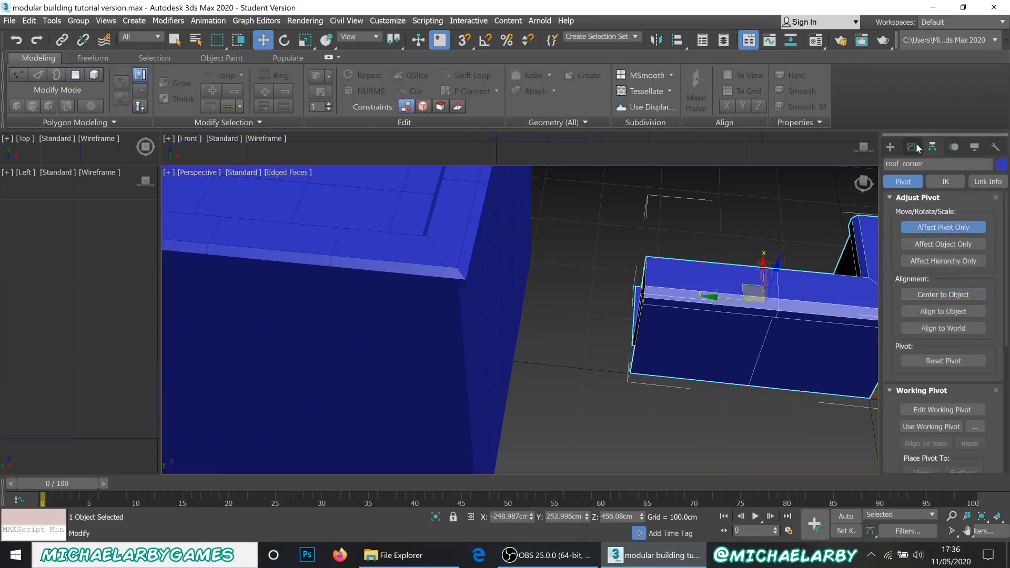
left_click(929, 229)
left_click(929, 228)
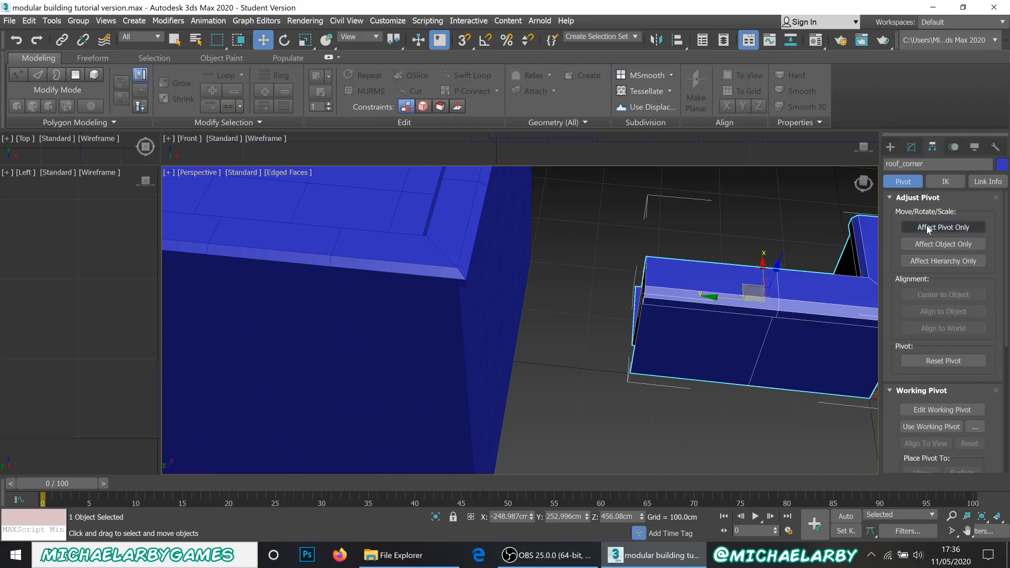
Step: Select the polygons of roof_corner's straight end segment, covering the wall, rim and floor away from the corner
scroll(732, 195, "down", 4)
middle_click_drag(733, 235, 605, 225)
scroll(626, 234, "down", 2)
scroll(538, 233, "up", 5)
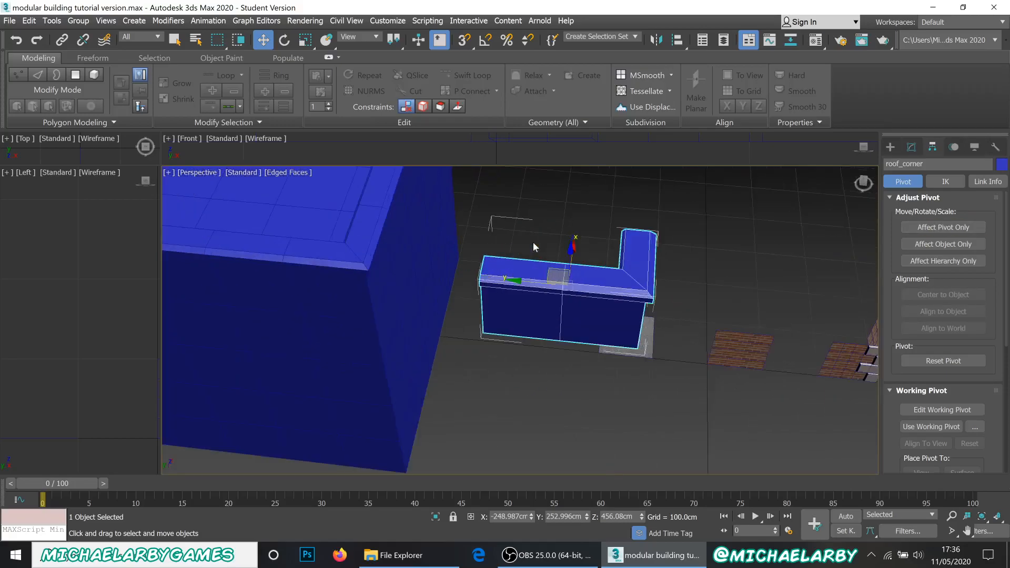
right_click(531, 209)
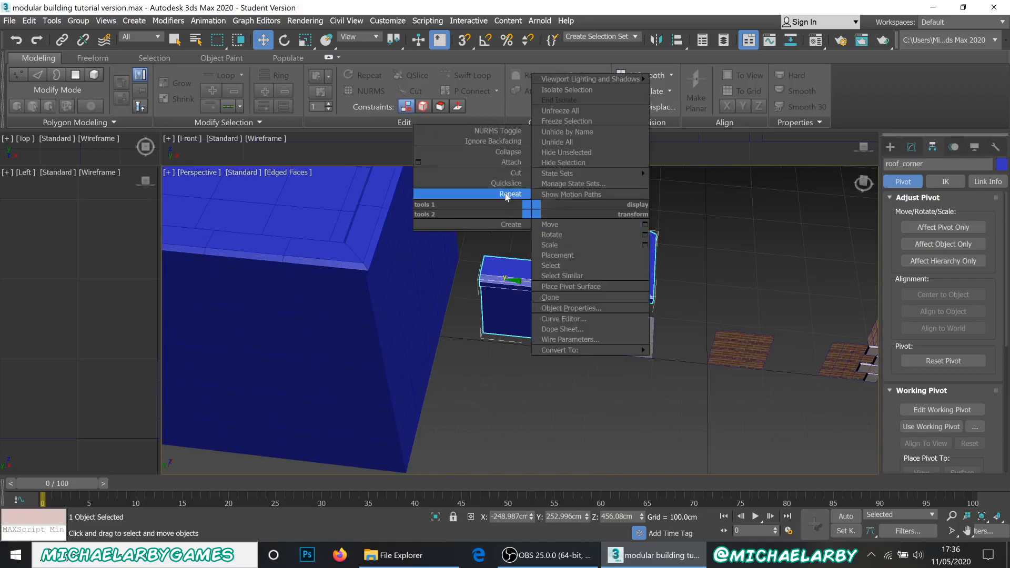
left_click(512, 254)
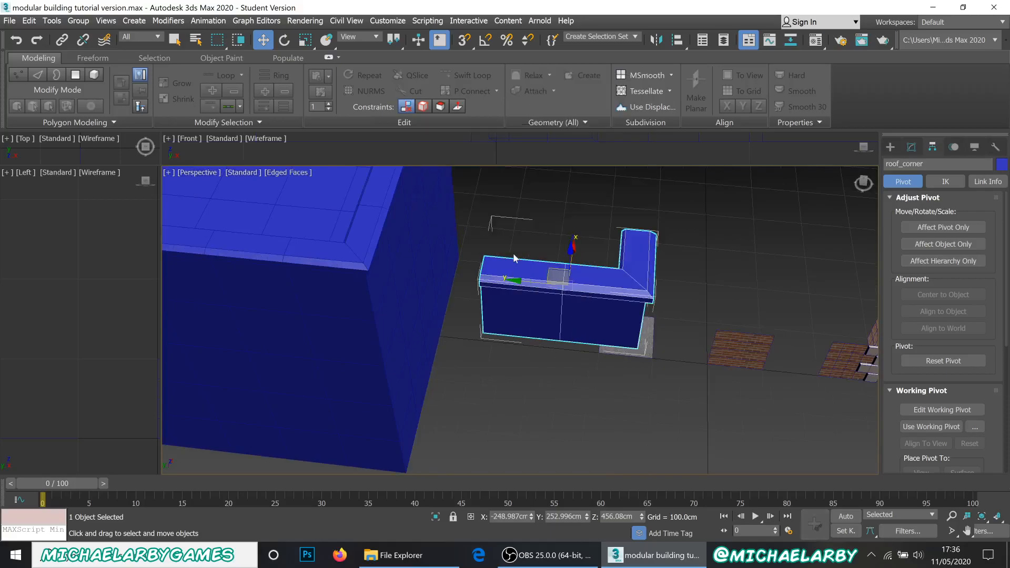
left_click(911, 148)
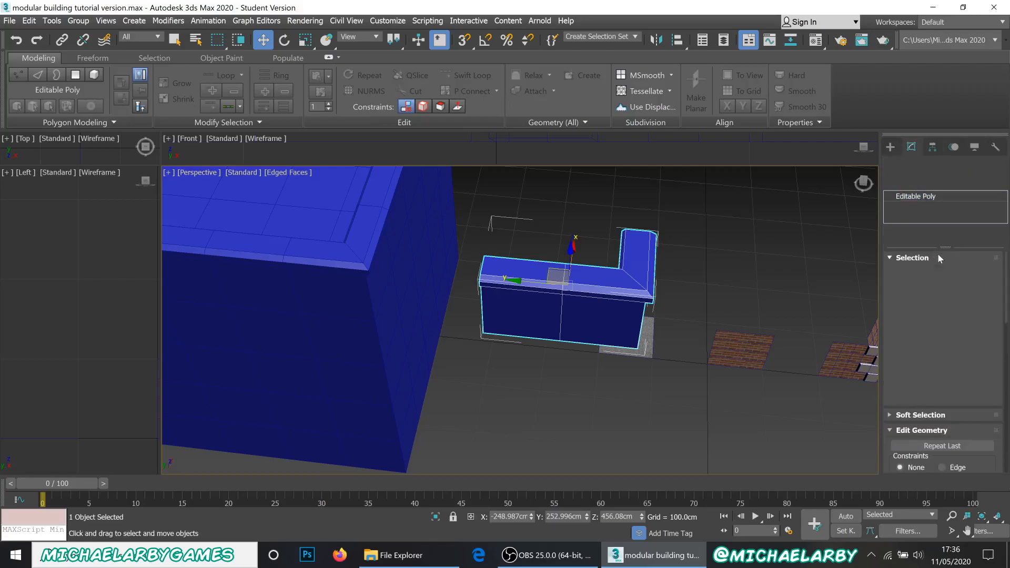
left_click(953, 273)
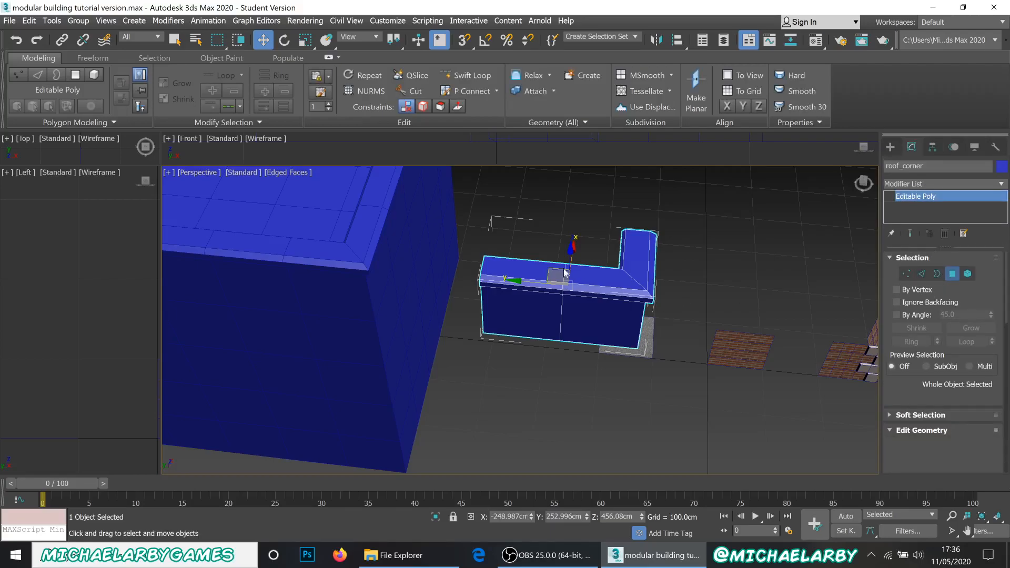
left_click(518, 238)
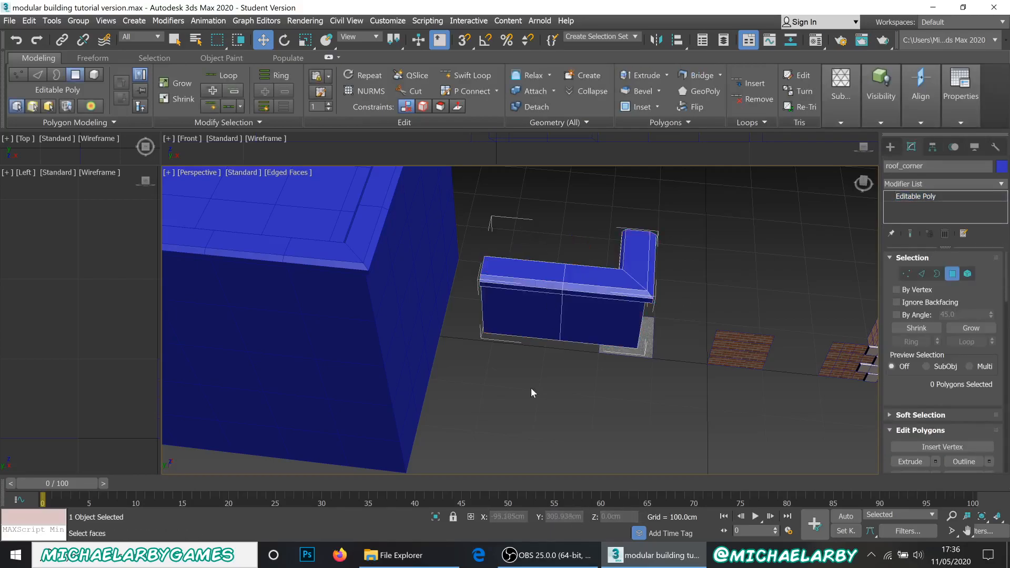
left_click_drag(522, 386, 497, 293)
middle_click_drag(523, 339, 532, 315, "alt")
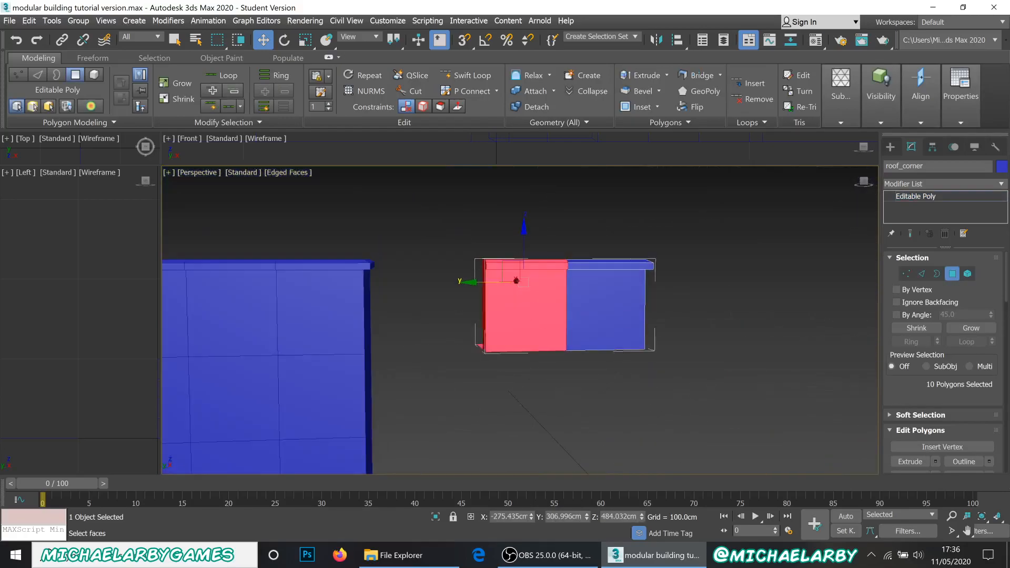
Step: Detach the selected straight segment as a separate object named roof_mid
scroll(942, 337, "down", 5)
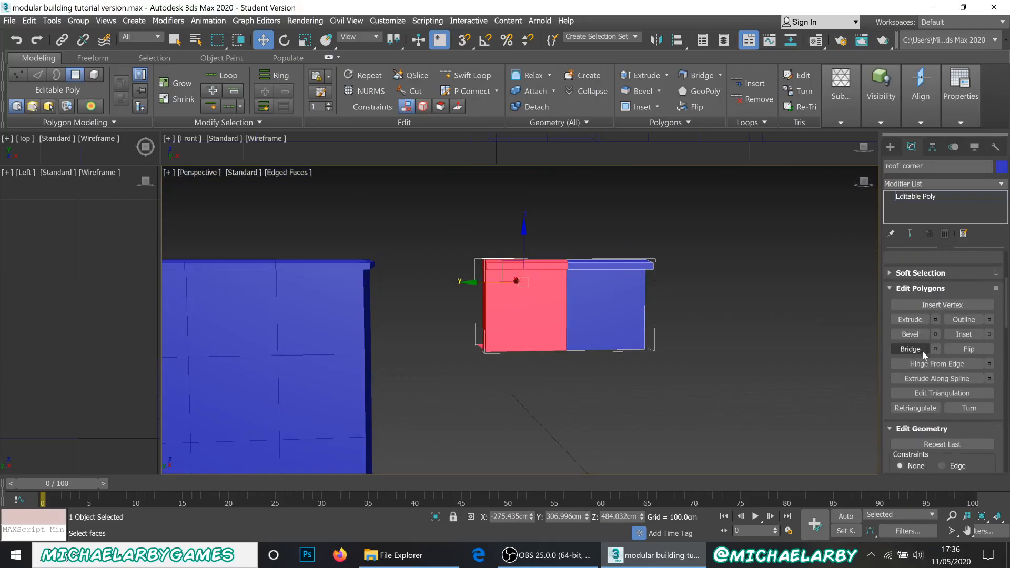
scroll(967, 348, "down", 5)
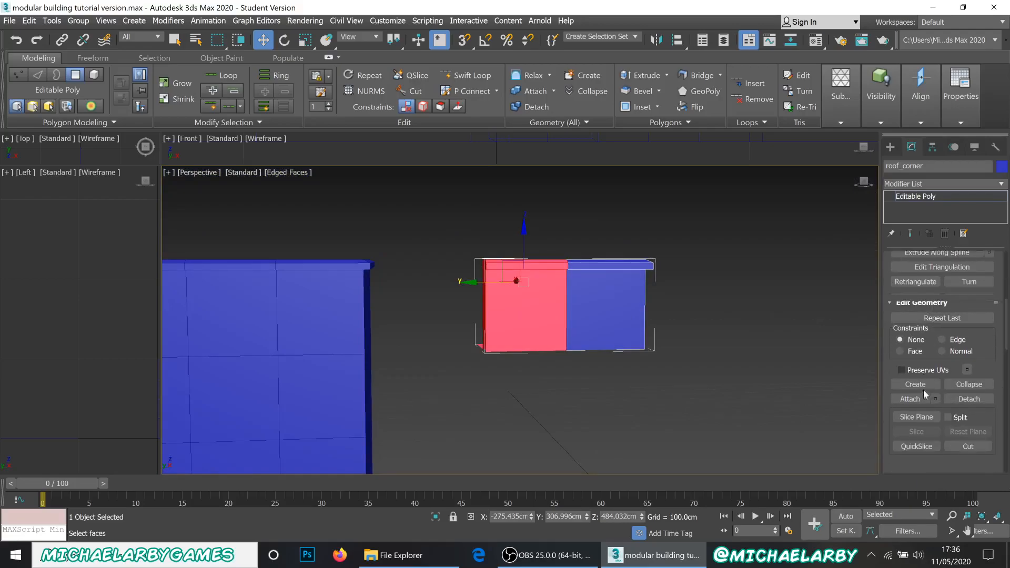
left_click(966, 375)
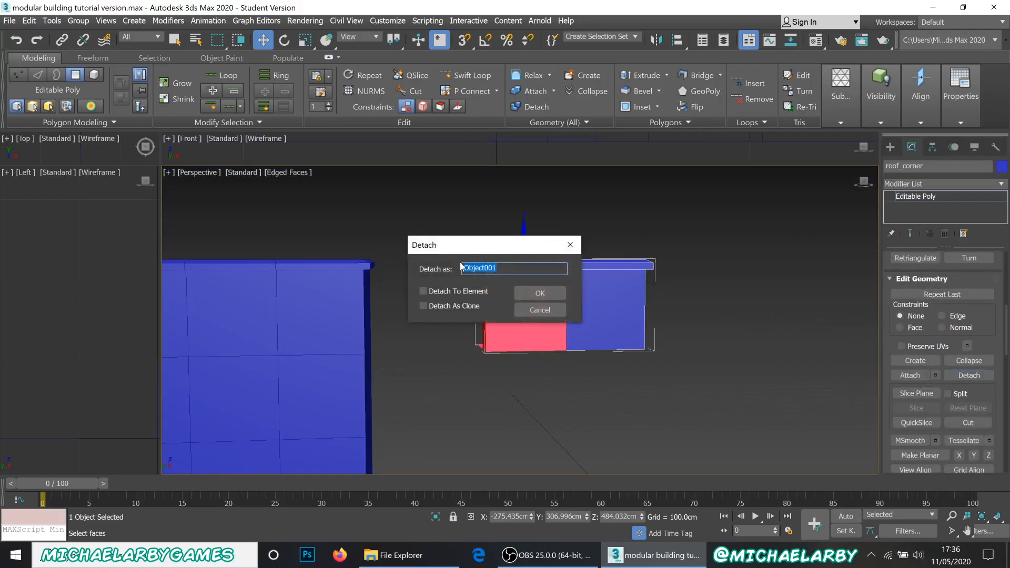
type("roof_mid")
key("Return")
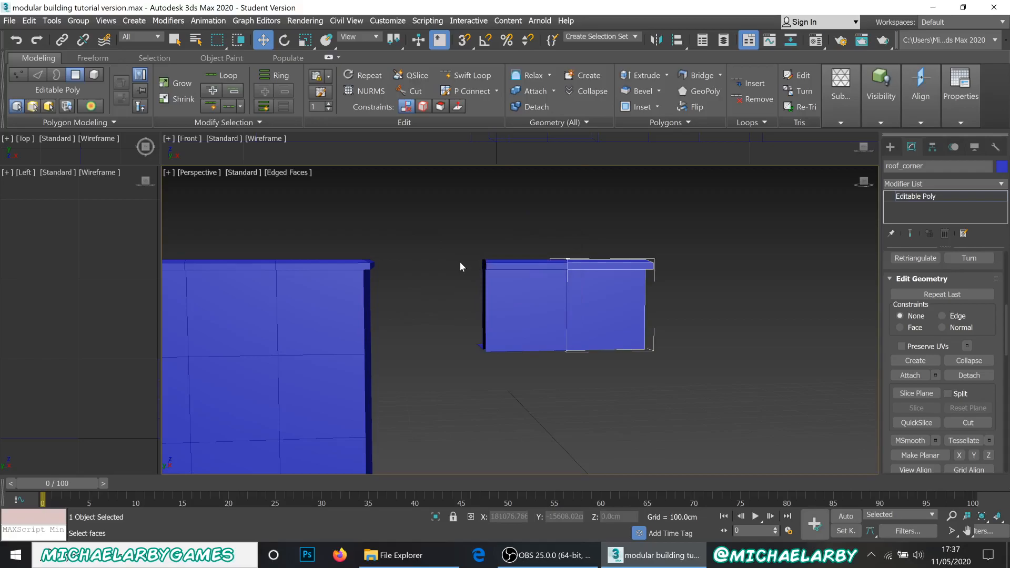
Step: Leave polygon editing on the remaining corner piece and select the whole roof_corner object
middle_click_drag(654, 241, 604, 248, "alt")
middle_click_drag(660, 275, 649, 256, "alt")
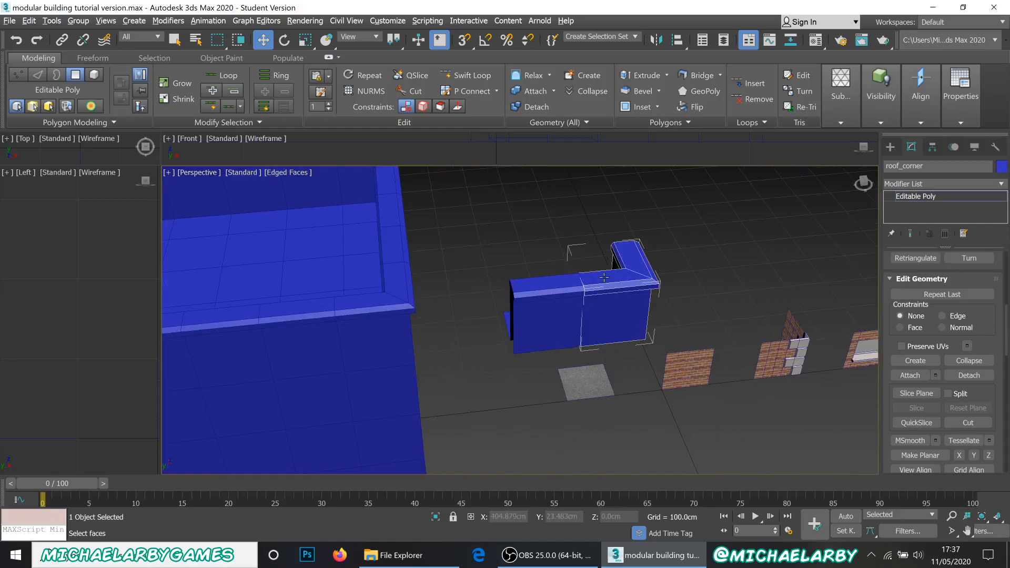
scroll(613, 282, "up", 5)
scroll(589, 337, "down", 5)
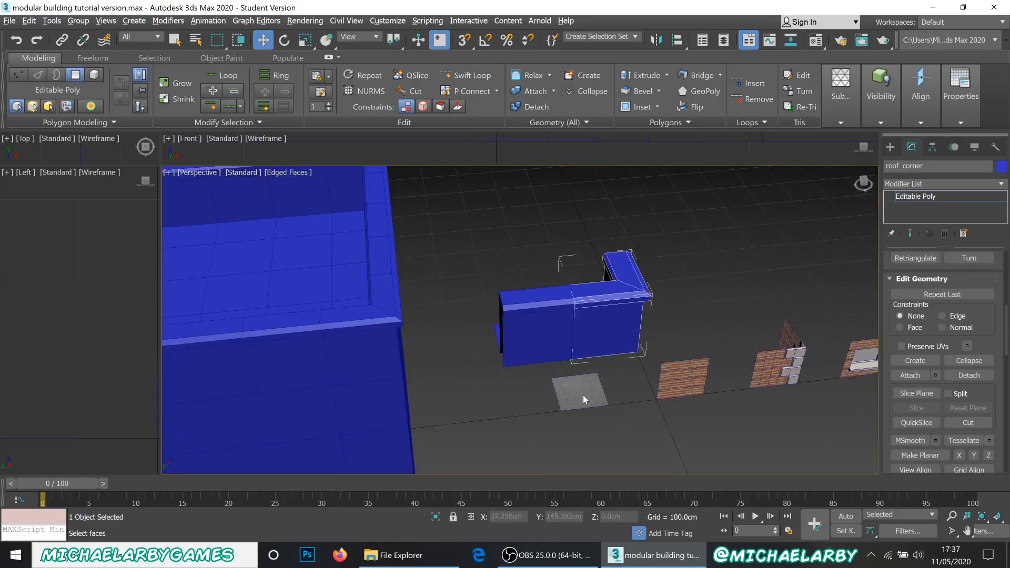
middle_click_drag(547, 276, 485, 247)
scroll(542, 266, "up", 2)
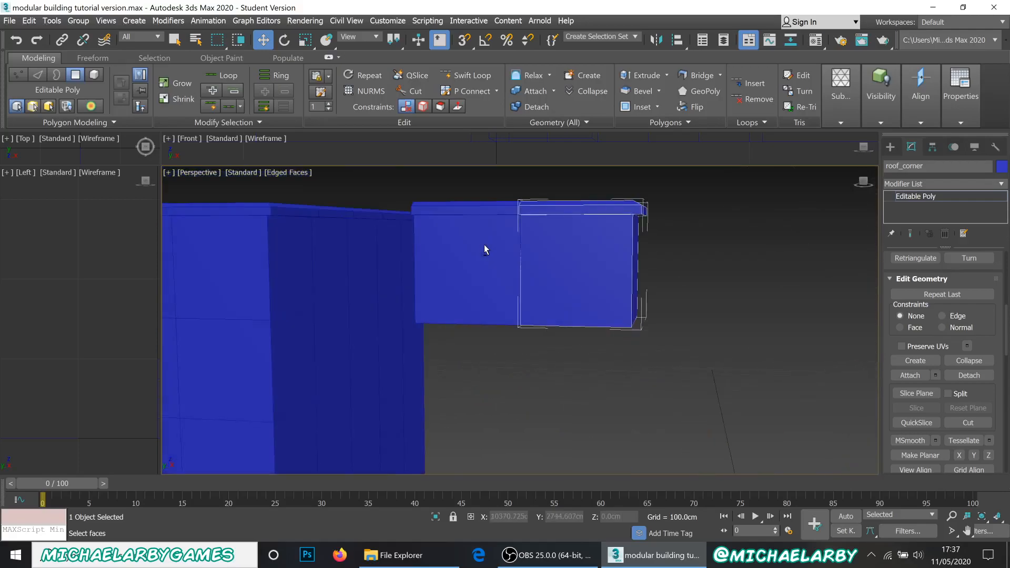
right_click(682, 280)
left_click(658, 267)
left_click(694, 300)
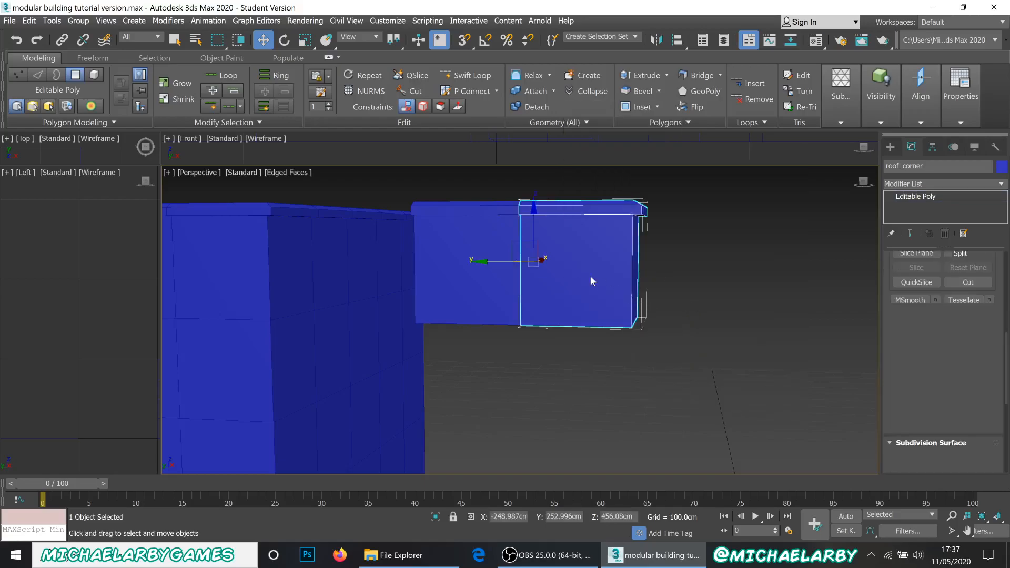
left_click(555, 272)
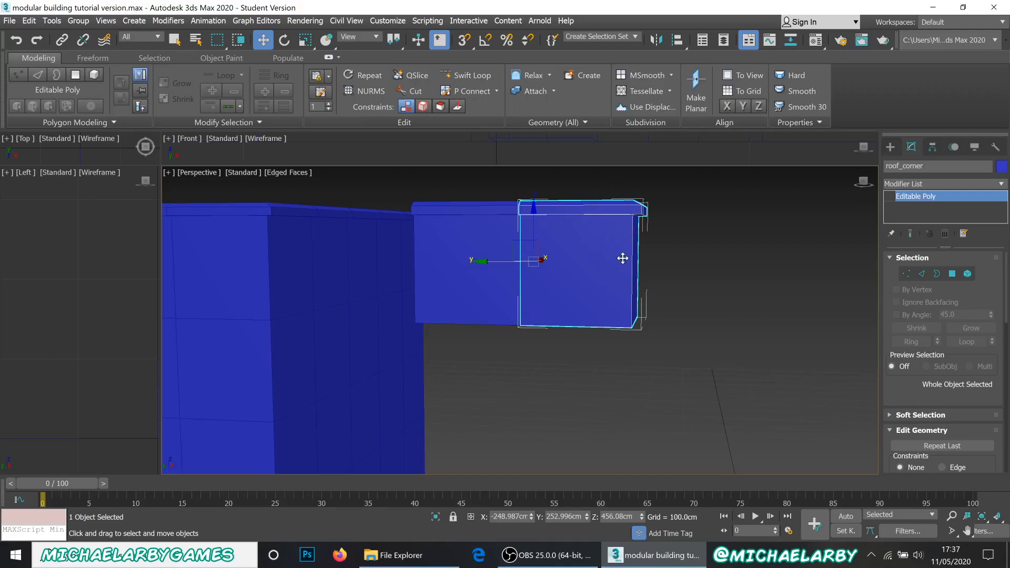
Step: Select the six vertical wall edges of roof_corner and connect them with 3 segments
key("2")
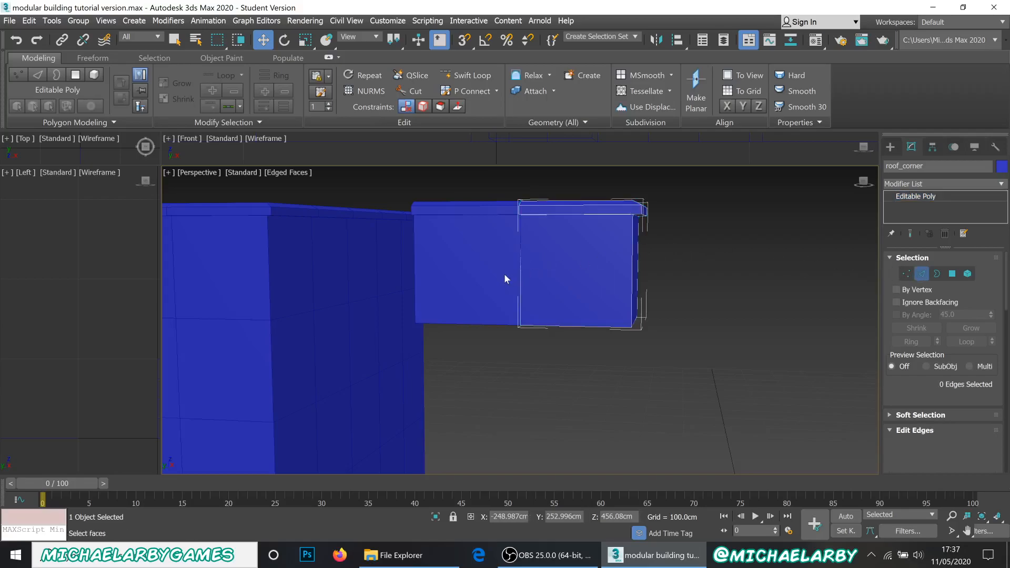
double_click(520, 268)
middle_click_drag(583, 261, 531, 259, "alt")
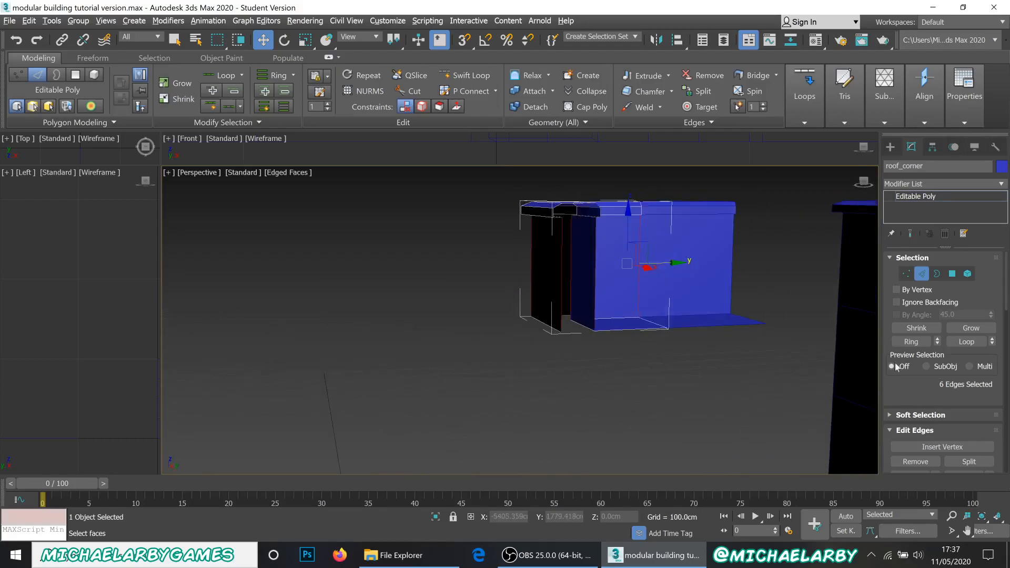
scroll(965, 386, "down", 4)
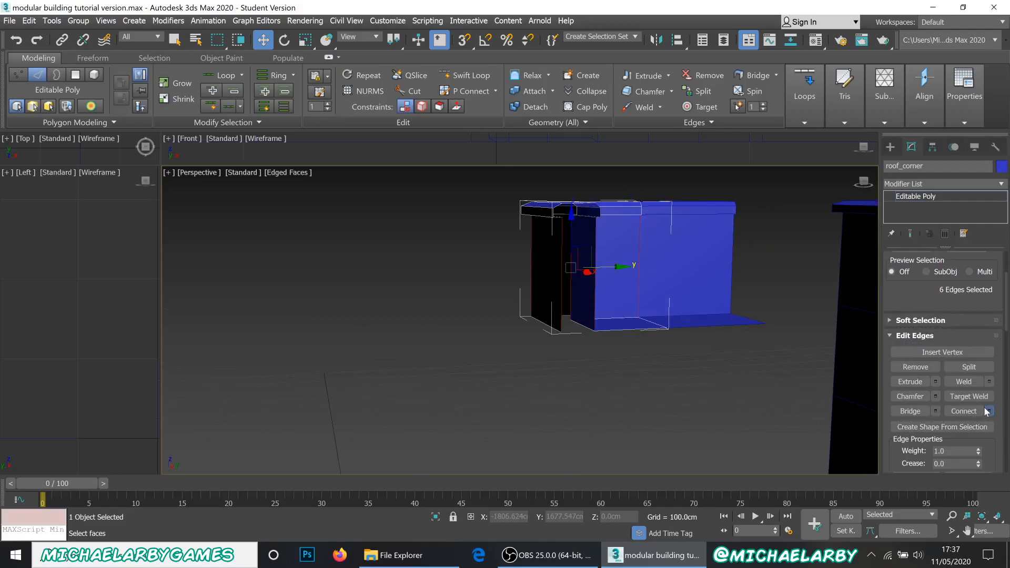
left_click(990, 411)
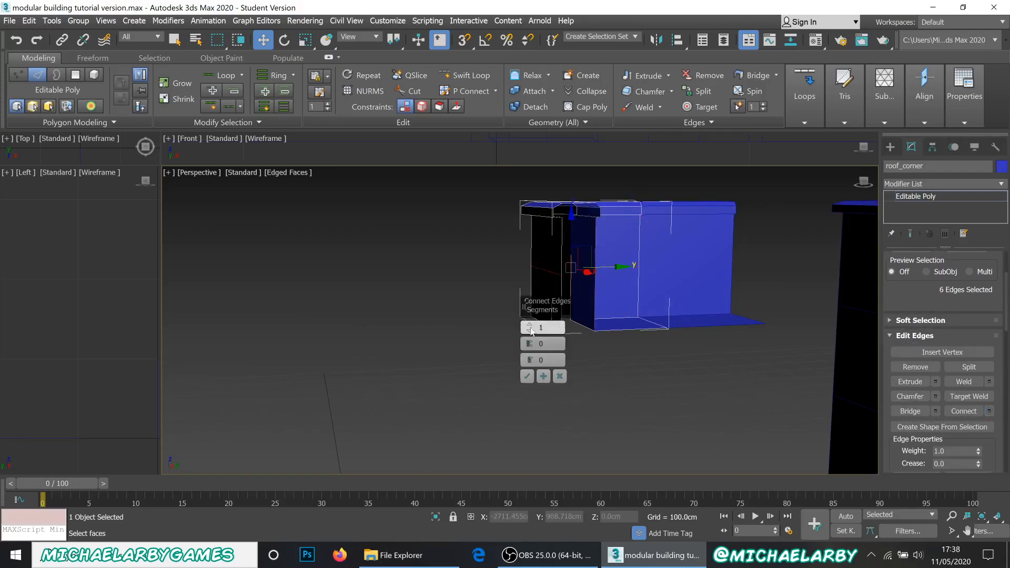
scroll(527, 239, "up", 2)
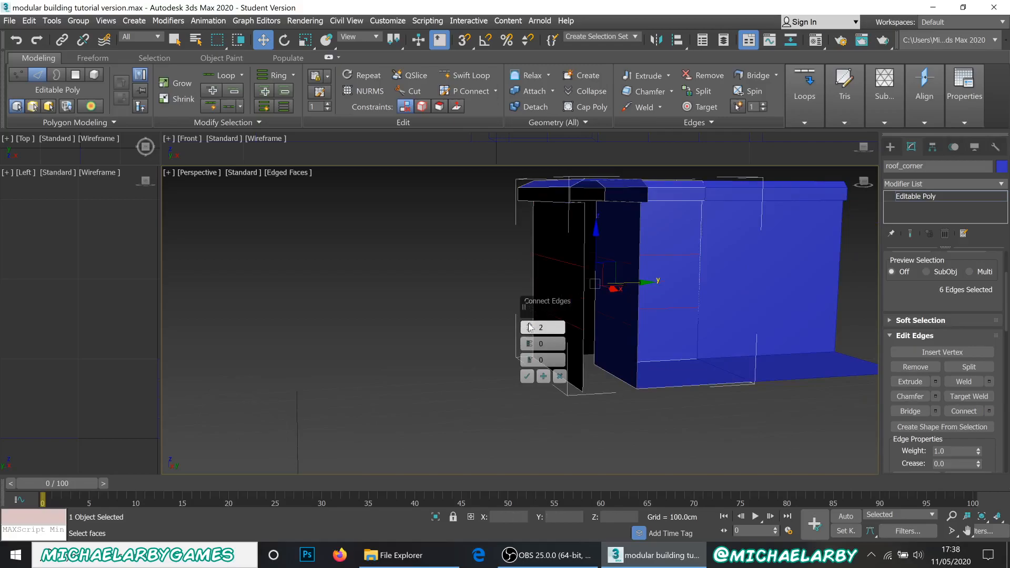
left_click(527, 377)
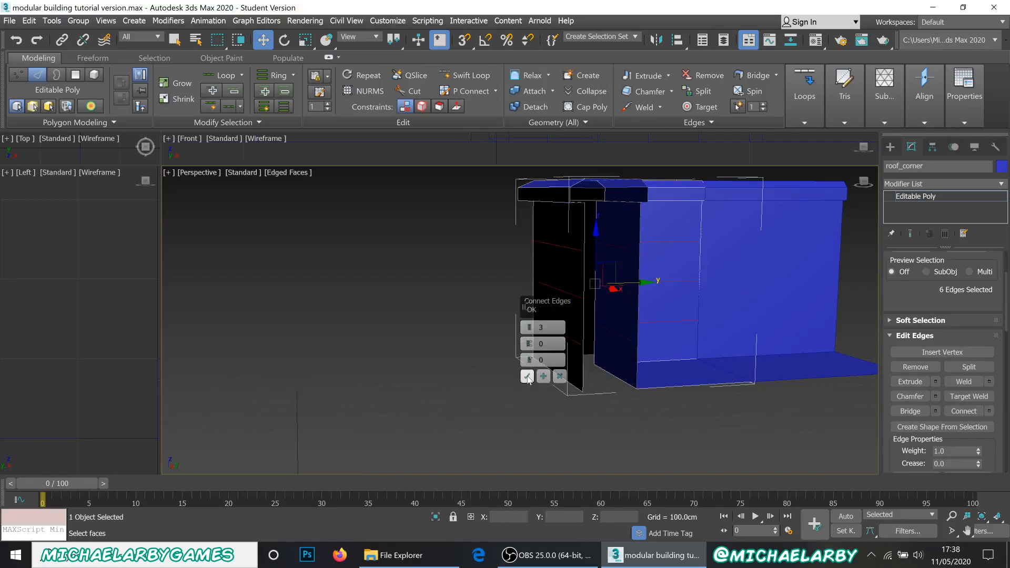
Step: Leave edge editing on roof_corner and select the adjoining straight piece roof_mid
middle_click_drag(501, 271, 481, 280, "alt")
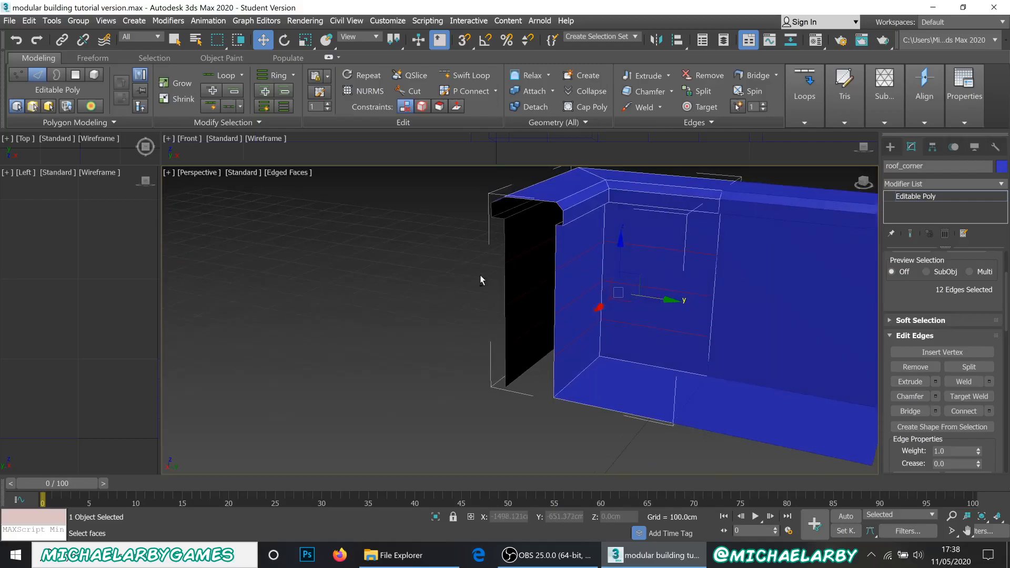
middle_click_drag(645, 282, 694, 270, "alt")
right_click(537, 278)
left_click(520, 262)
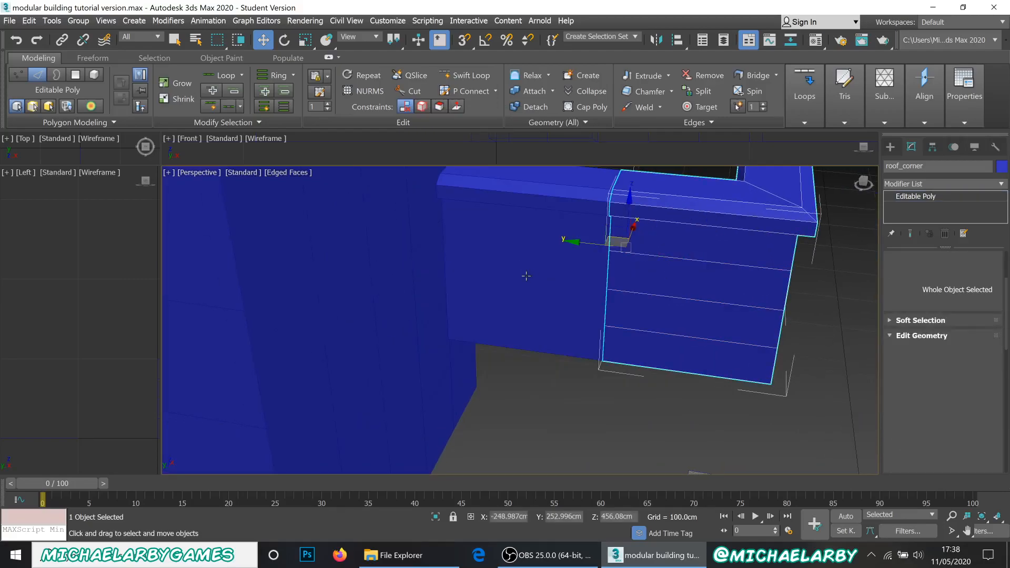
left_click(541, 262)
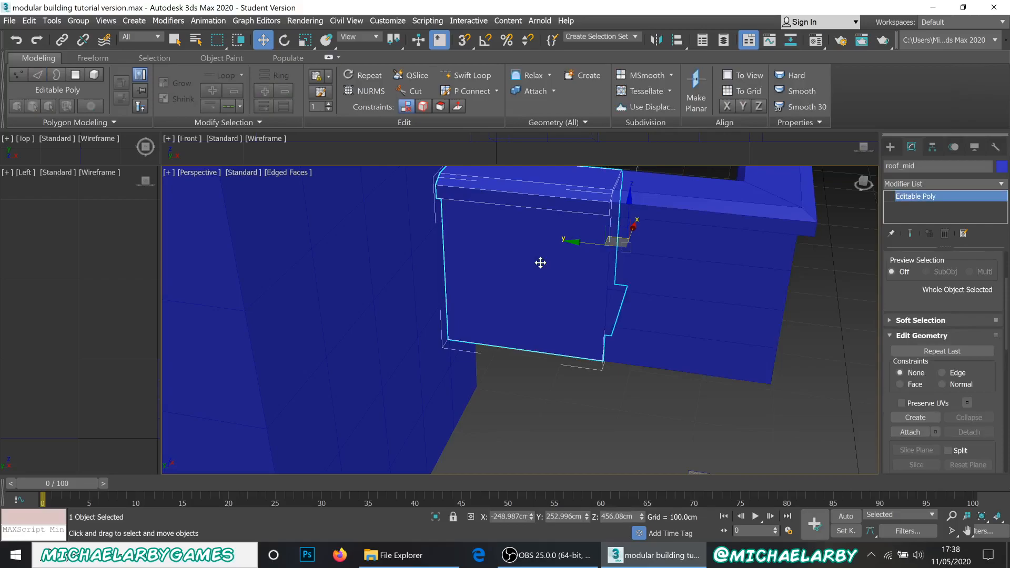
Step: Select the four vertical wall edges of roof_mid, leaving the floor edges out of the selection
scroll(952, 280, "up", 3)
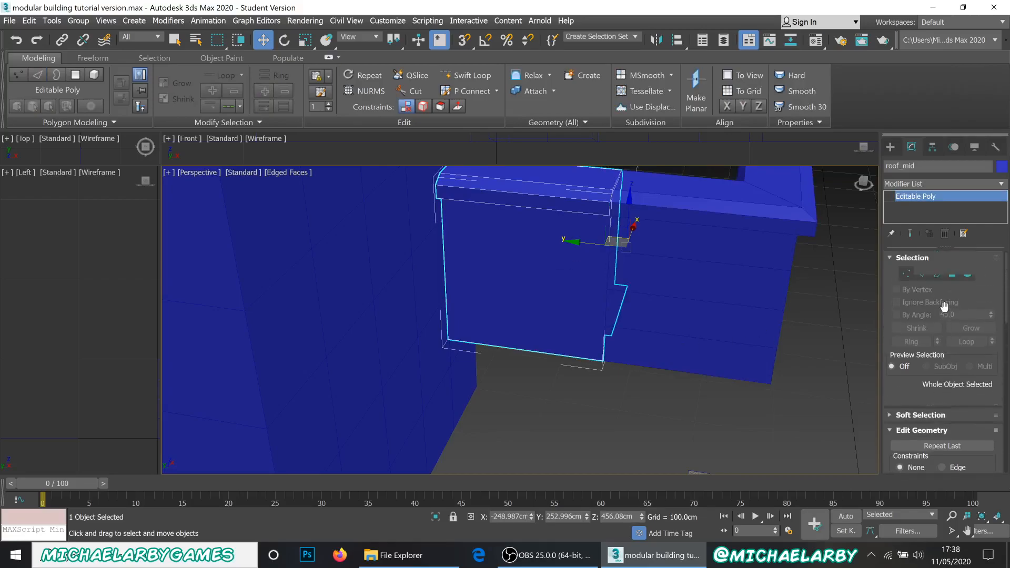
left_click(923, 275)
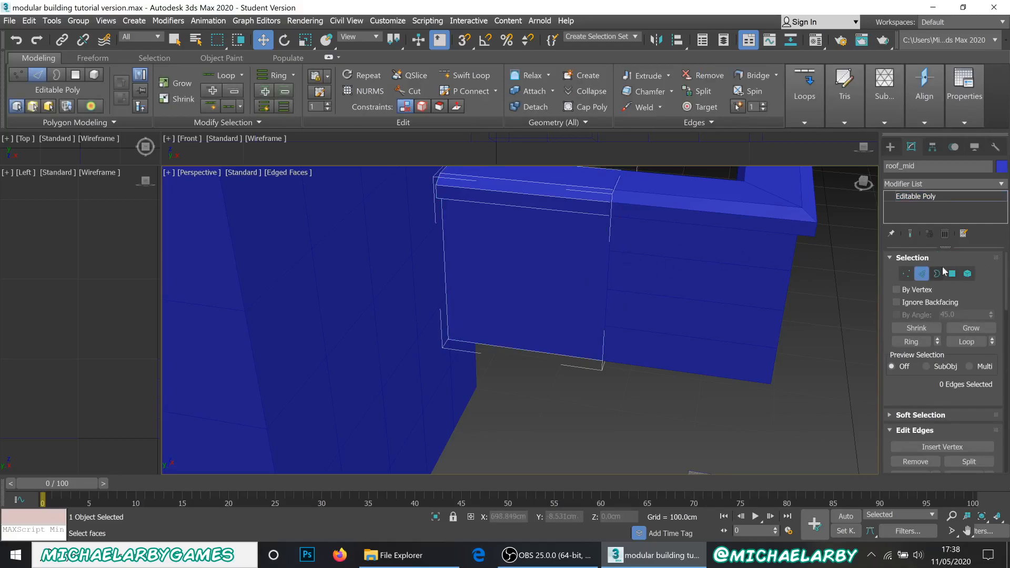
left_click_drag(395, 239, 638, 296)
middle_click_drag(559, 283, 648, 400, "alt")
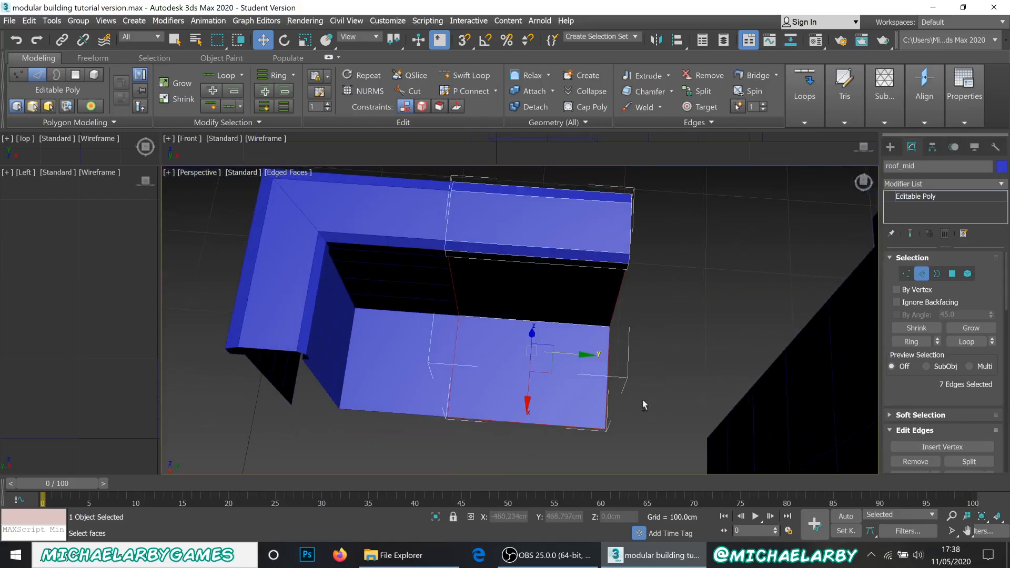
left_click_drag(436, 373, 421, 365, "alt")
middle_click_drag(501, 336, 511, 313, "alt")
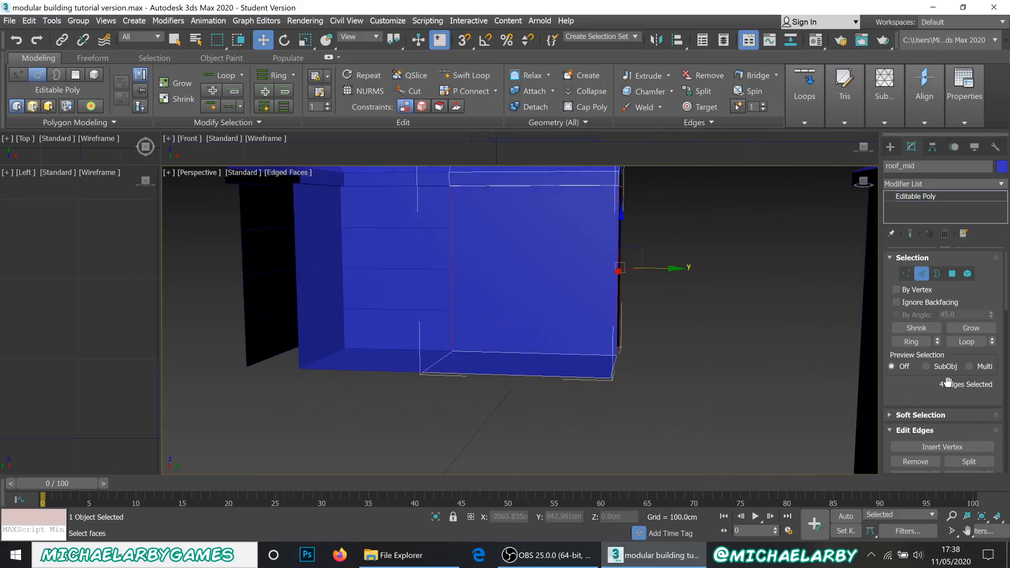
Step: Connect the selected roof_mid wall edges with 3 segments
scroll(947, 382, "down", 5)
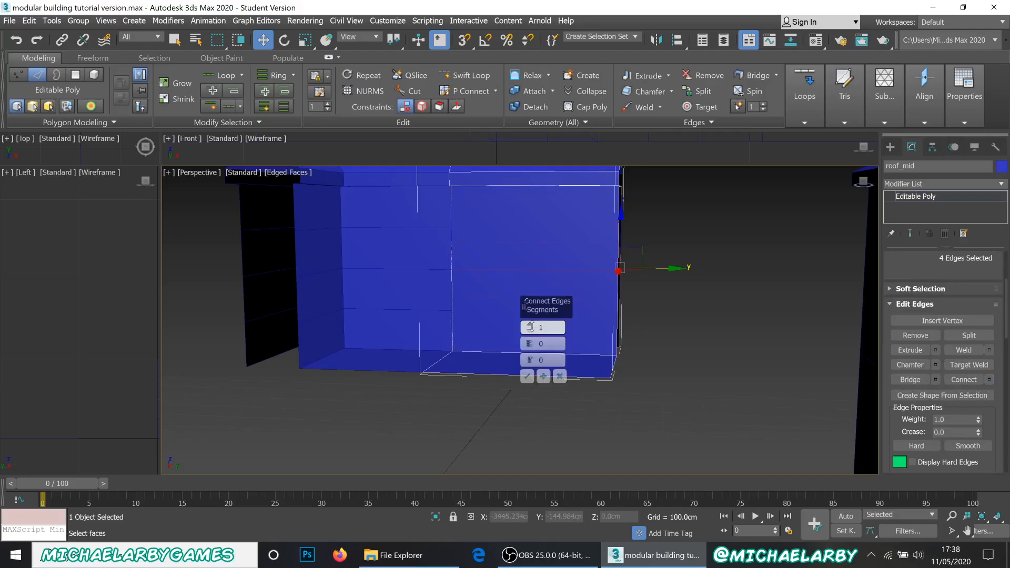
left_click_drag(532, 330, 530, 325)
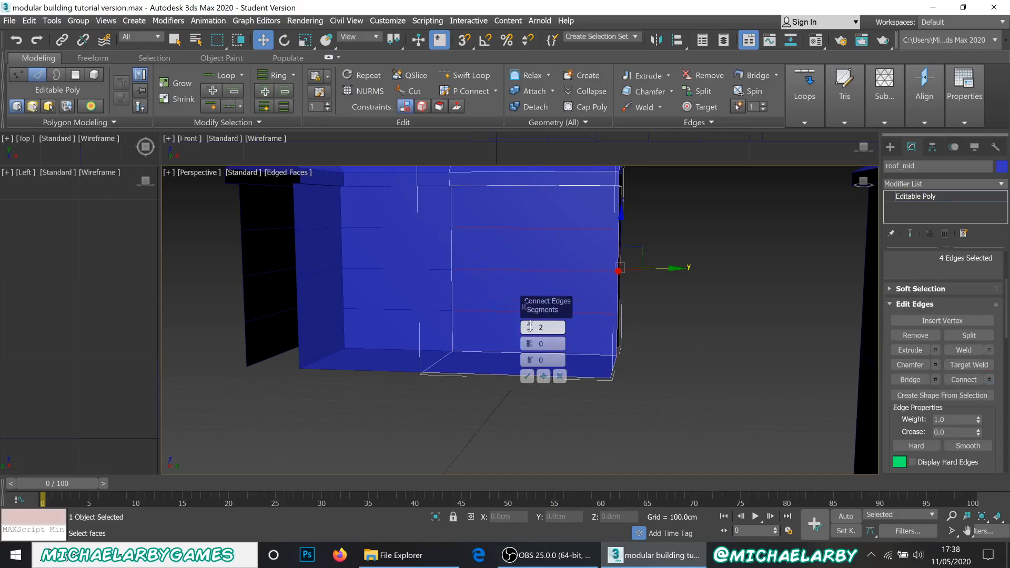
left_click(527, 376)
Step: Examine the horizontal subdivisions on the walls of roof_mid and roof_corner and compare them with the other kit pieces
scroll(541, 331, "down", 3)
middle_click_drag(606, 278, 541, 285, "alt")
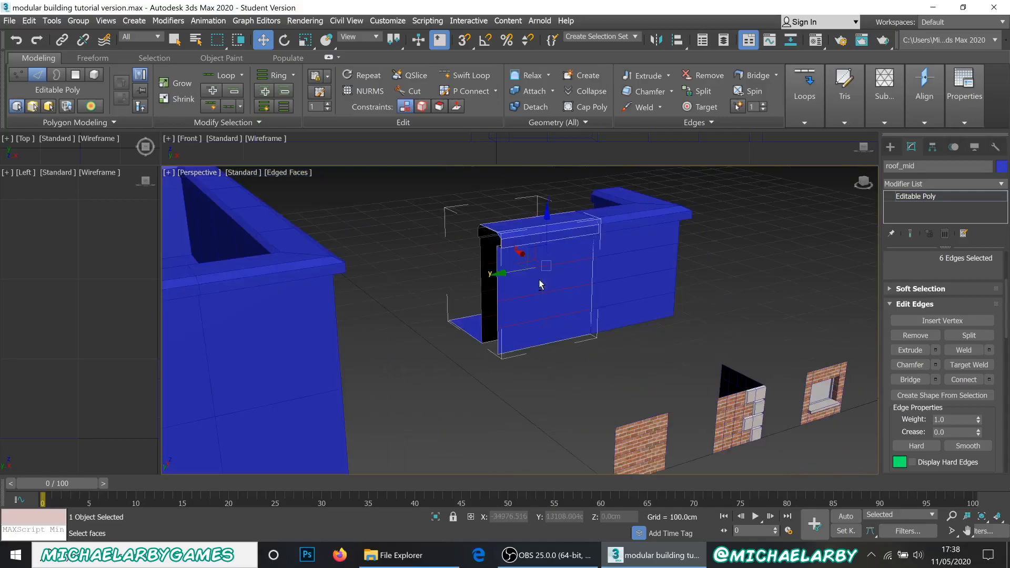
scroll(560, 263, "up", 3)
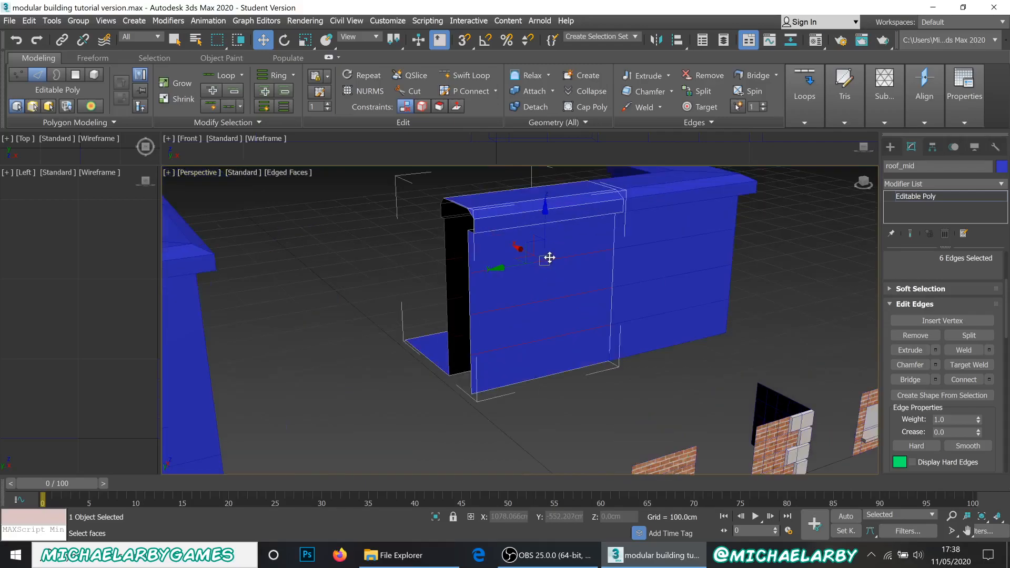
left_click(569, 298)
left_click(542, 340)
middle_click_drag(607, 370, 580, 424)
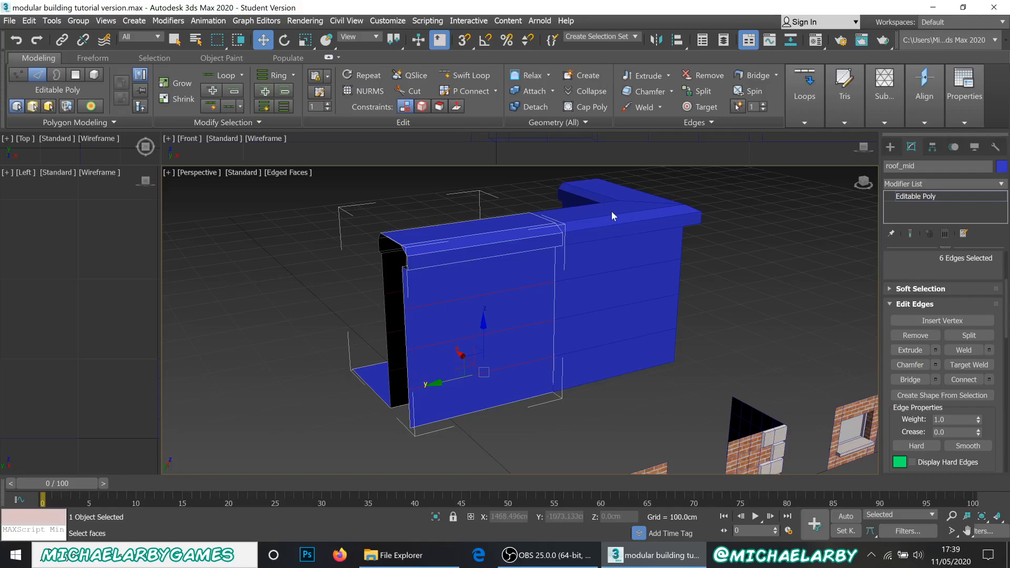
middle_click_drag(592, 220, 861, 310, "alt")
middle_click_drag(630, 329, 630, 255, "alt")
scroll(630, 254, "down", 4)
middle_click_drag(571, 356, 561, 275)
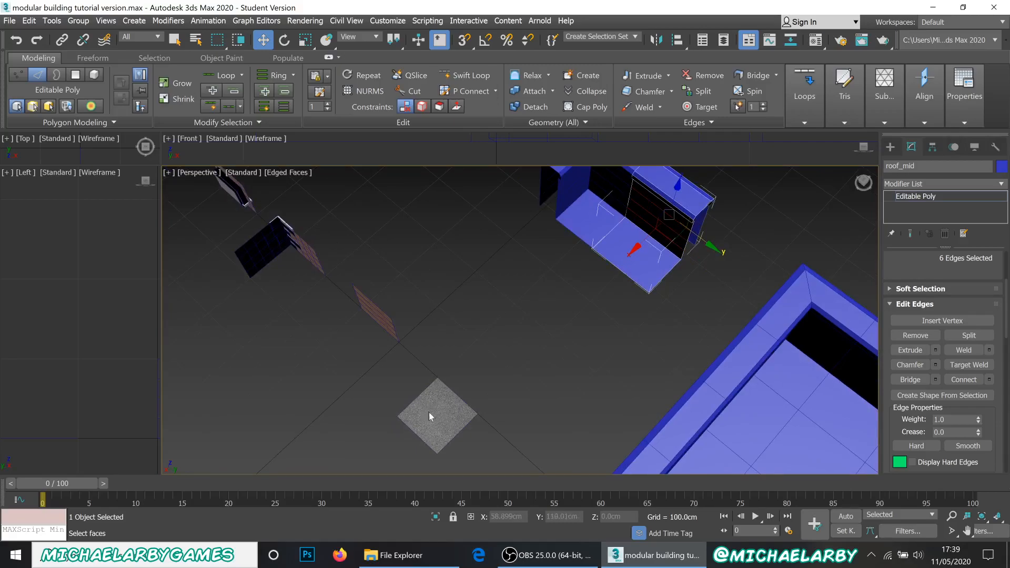
middle_click_drag(639, 329, 633, 330, "alt")
middle_click_drag(553, 318, 477, 356, "alt")
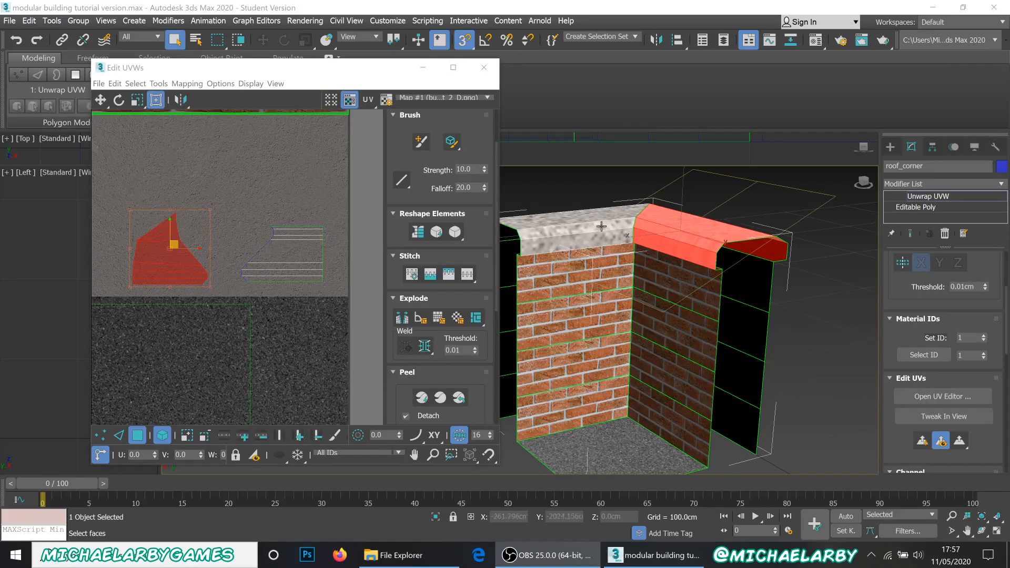
Step: Examine the brick, concrete and floor textures on the unwrapped roof_corner and on the neighbouring straight roof piece
middle_click_drag(780, 302, 824, 314, "alt")
scroll(773, 319, "down", 5)
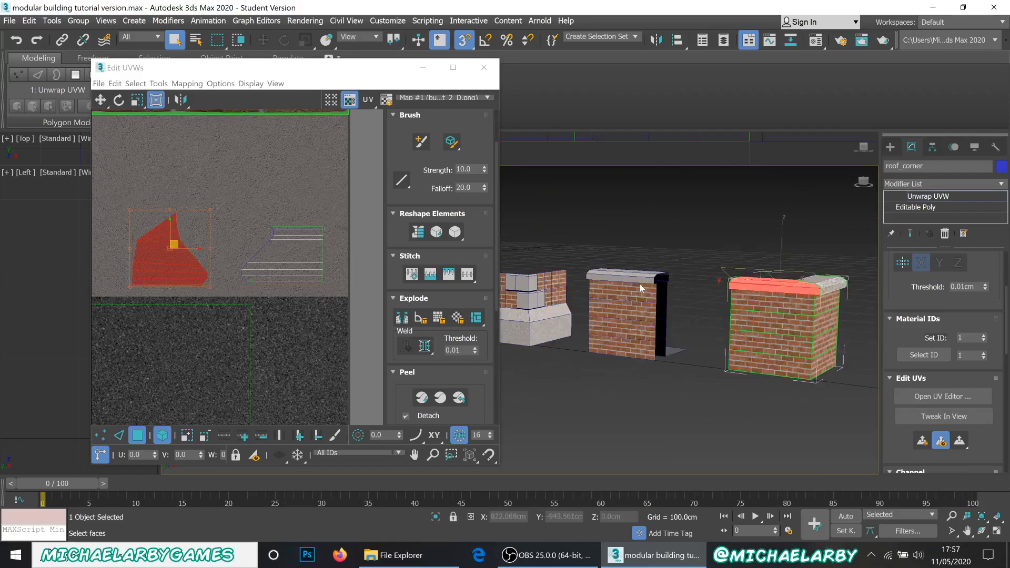
scroll(640, 284, "up", 2)
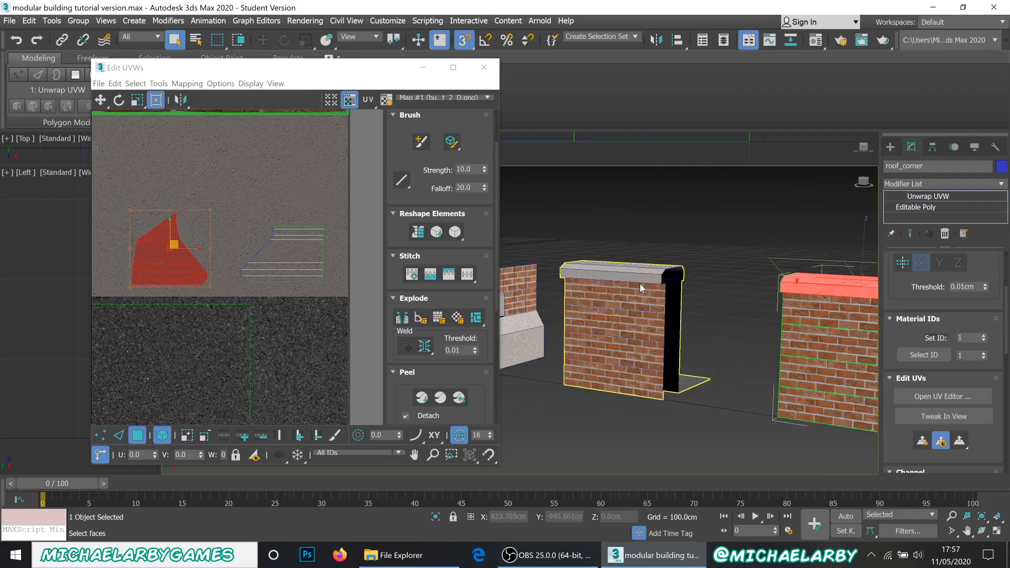
middle_click_drag(734, 322, 656, 312, "alt")
scroll(657, 313, "up", 2)
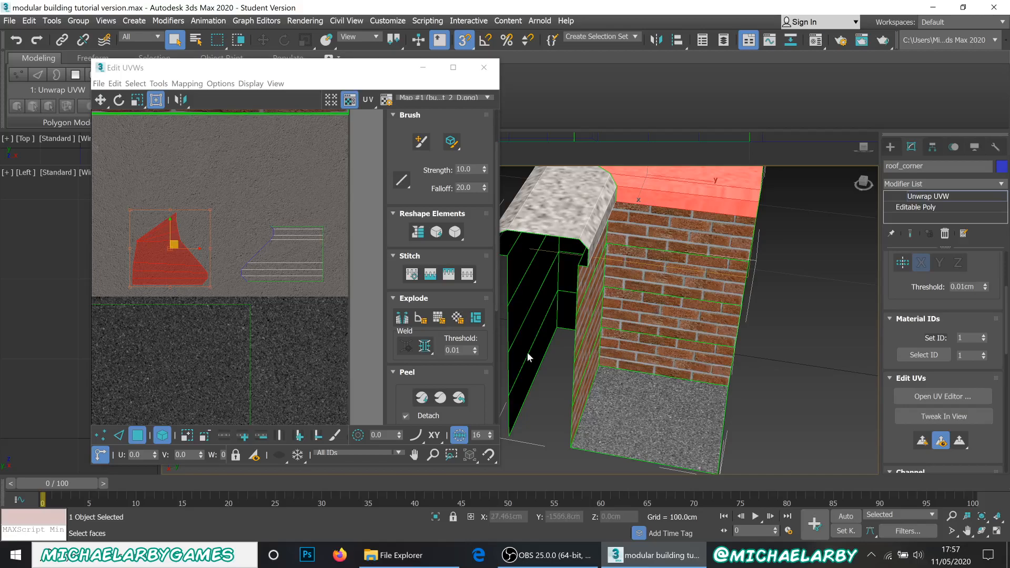
scroll(306, 317, "down", 3)
scroll(250, 269, "down", 2)
scroll(230, 207, "up", 2)
Step: Select the four stacked brick polygons on one inner wall of roof_corner
left_click(671, 244)
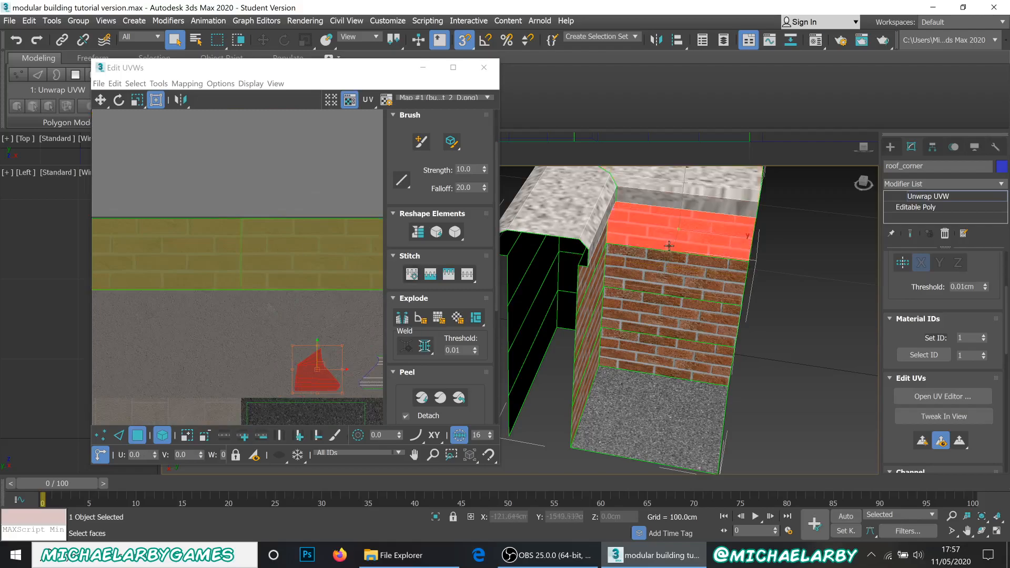
left_click(662, 269, "ctrl")
left_click(658, 318, "ctrl")
left_click(654, 361, "ctrl")
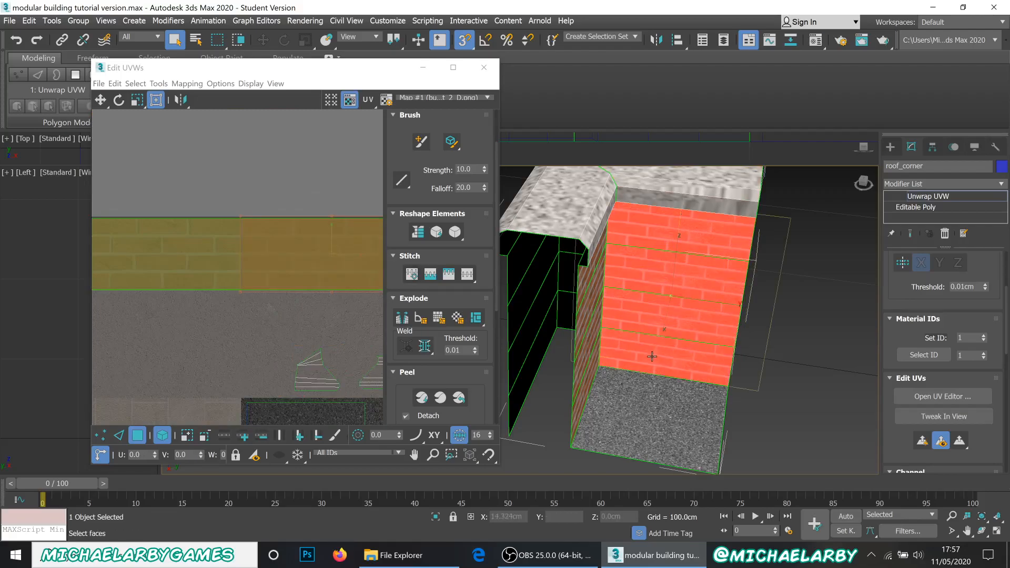
Step: Examine how the selected wall polygons' UVs overlap on the brick strip and line up on the wall itself
middle_click_drag(316, 178, 213, 172)
scroll(213, 172, "down", 2)
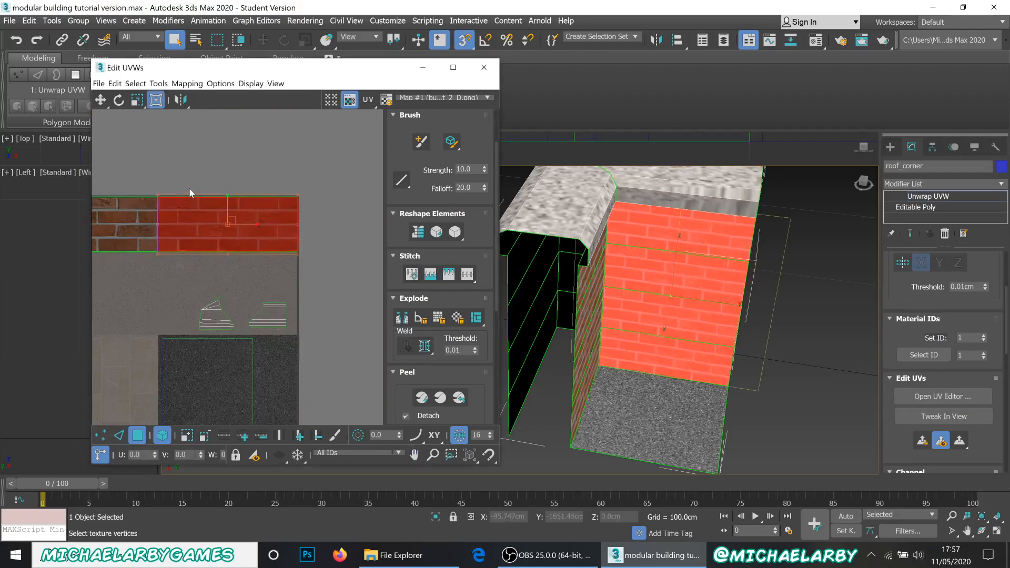
scroll(334, 268, "down", 2)
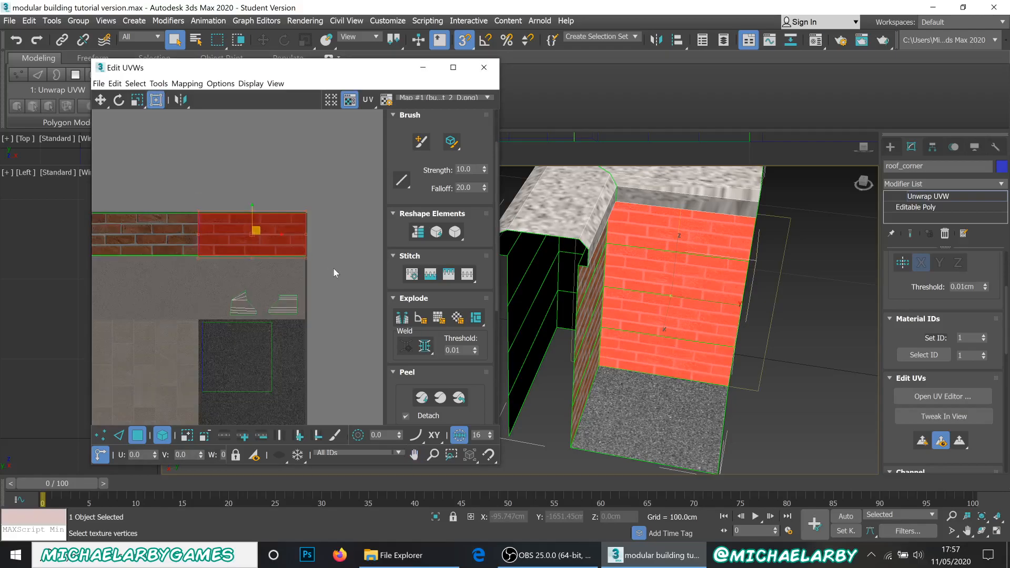
scroll(223, 248, "up", 1)
scroll(230, 248, "up", 5)
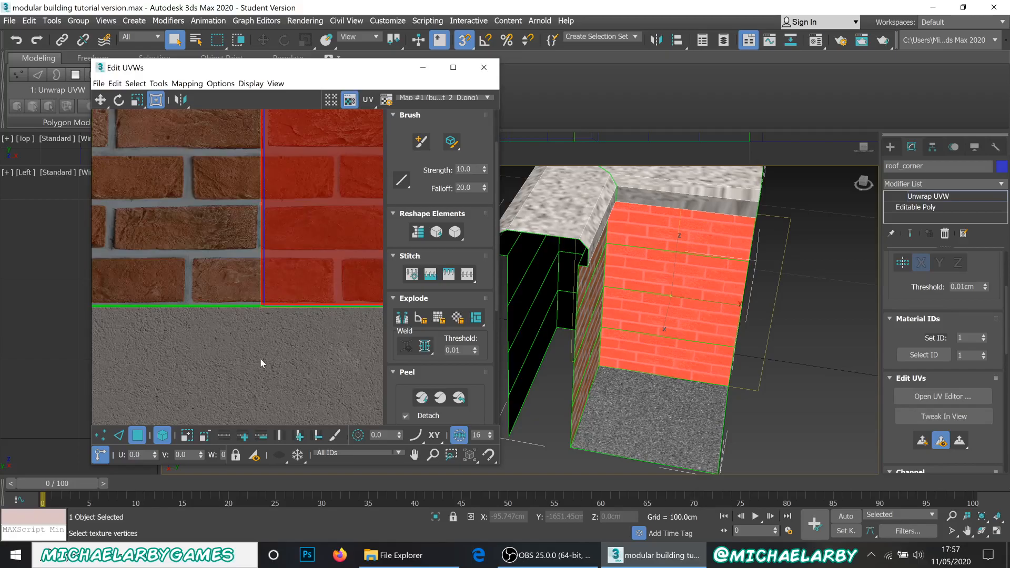
scroll(770, 337, "down", 3)
middle_click_drag(770, 337, 784, 342, "alt")
scroll(766, 332, "up", 8)
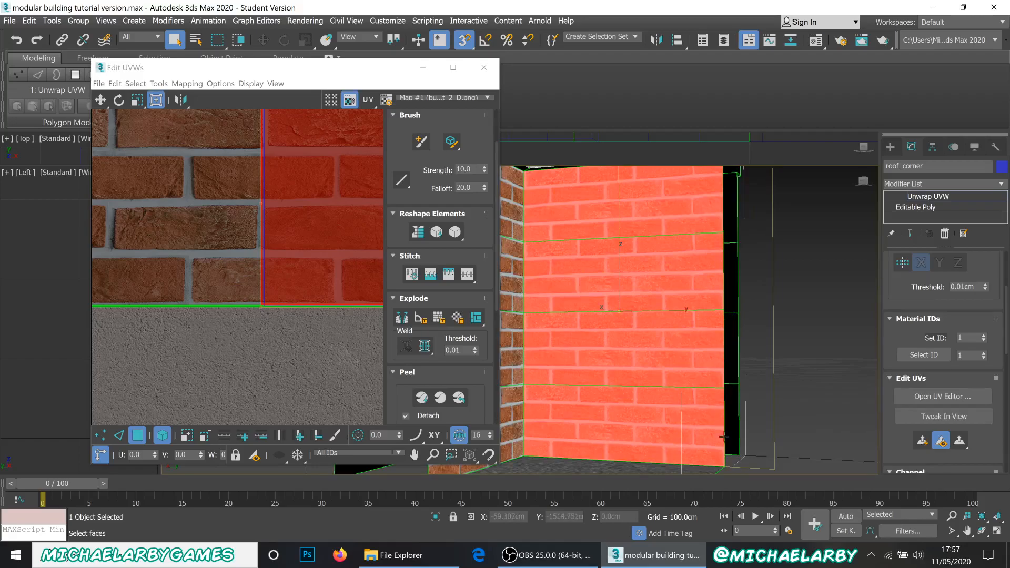
scroll(305, 350, "down", 5)
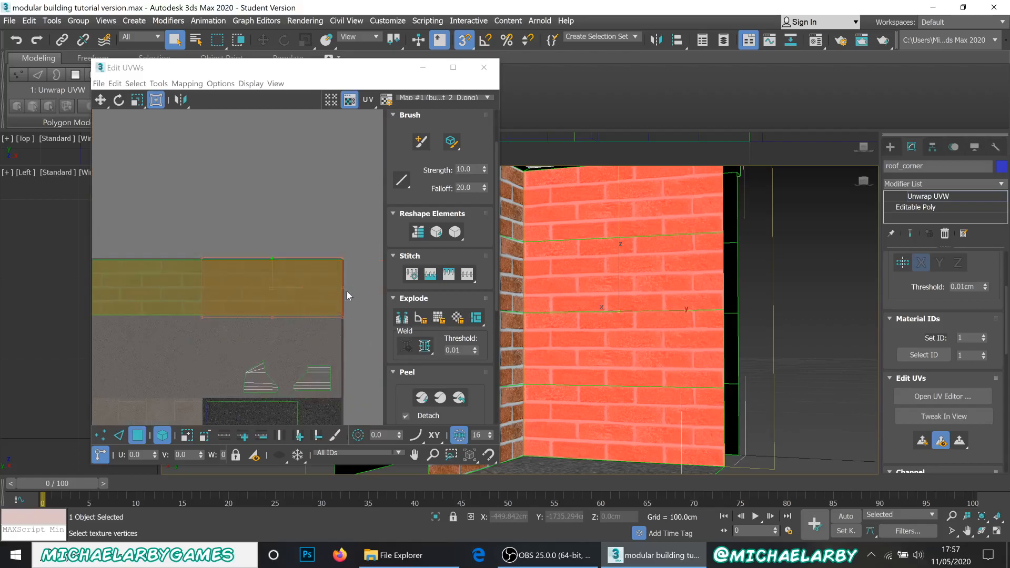
scroll(552, 295, "down", 5)
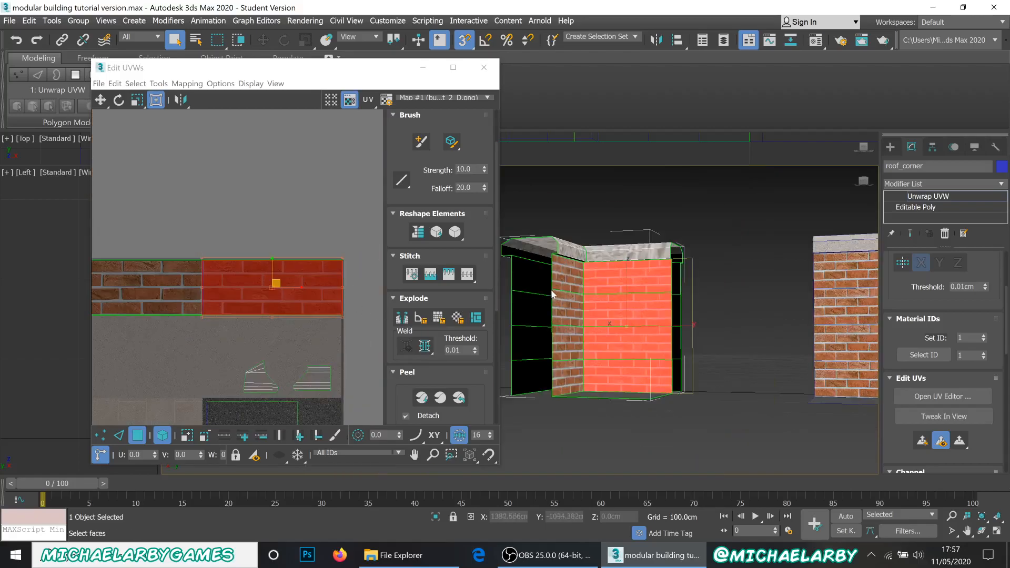
Step: Select the top brick polygon of the adjoining inner wall and inspect its UVs, the floor UVs and the rim's corner seam
left_click(563, 281)
middle_click_drag(282, 229, 367, 223)
middle_click_drag(262, 354, 184, 233)
scroll(343, 277, "up", 2)
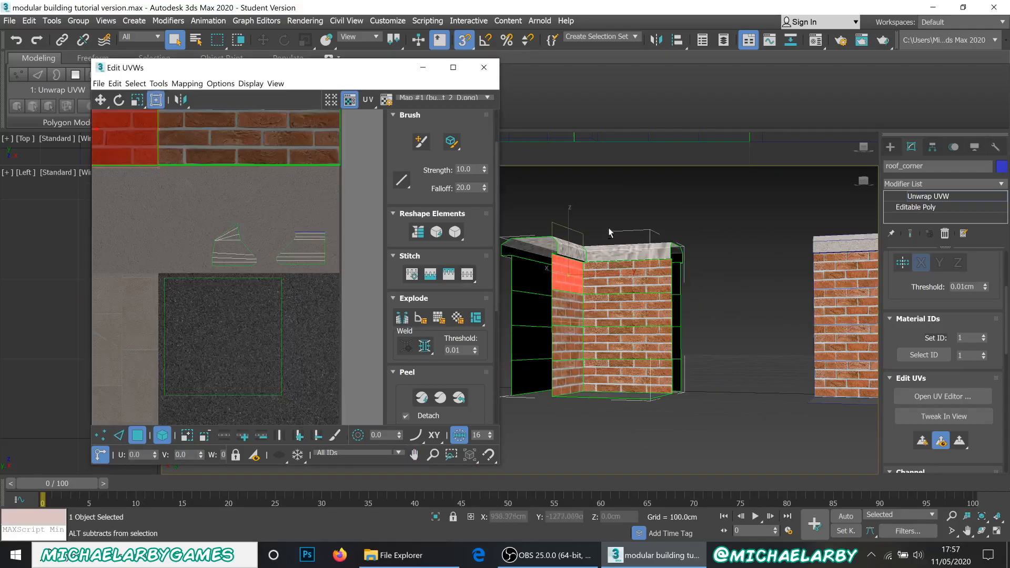
mouse_move(588, 259)
middle_mouse_down("alt")
mouse_move(577, 271)
mouse_move(594, 259)
middle_mouse_up("alt")
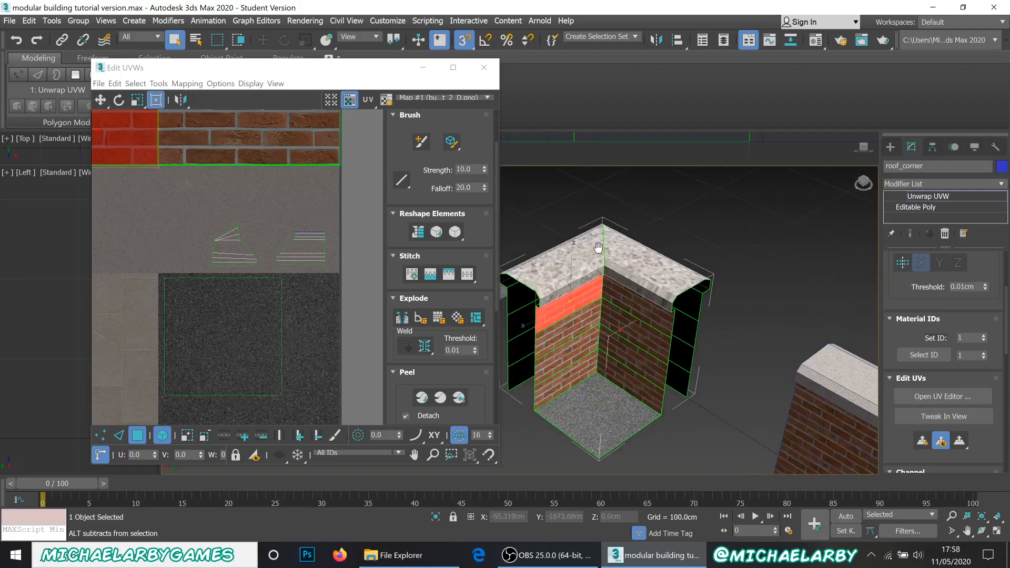
scroll(578, 267, "up", 2)
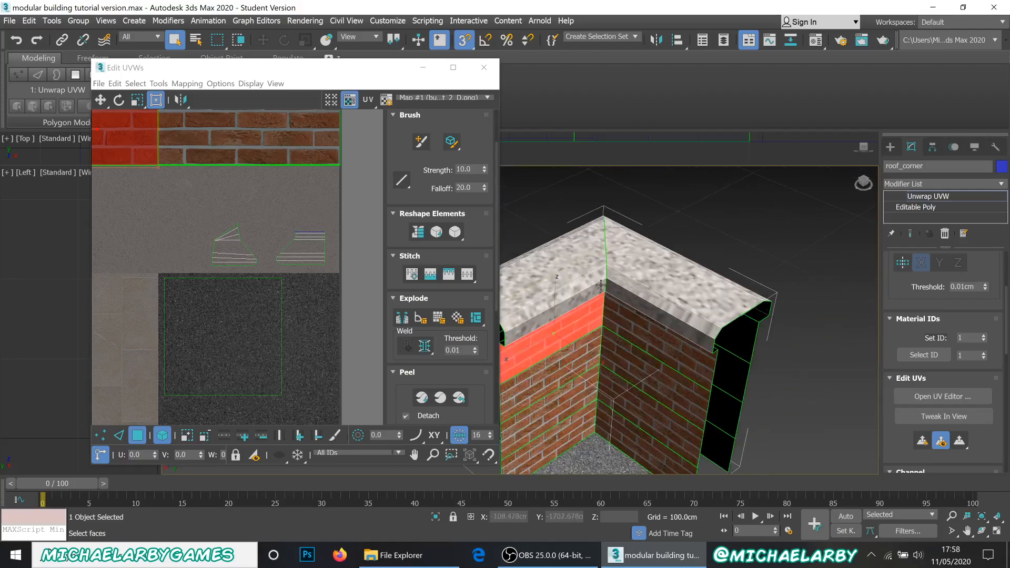
scroll(597, 233, "up", 3)
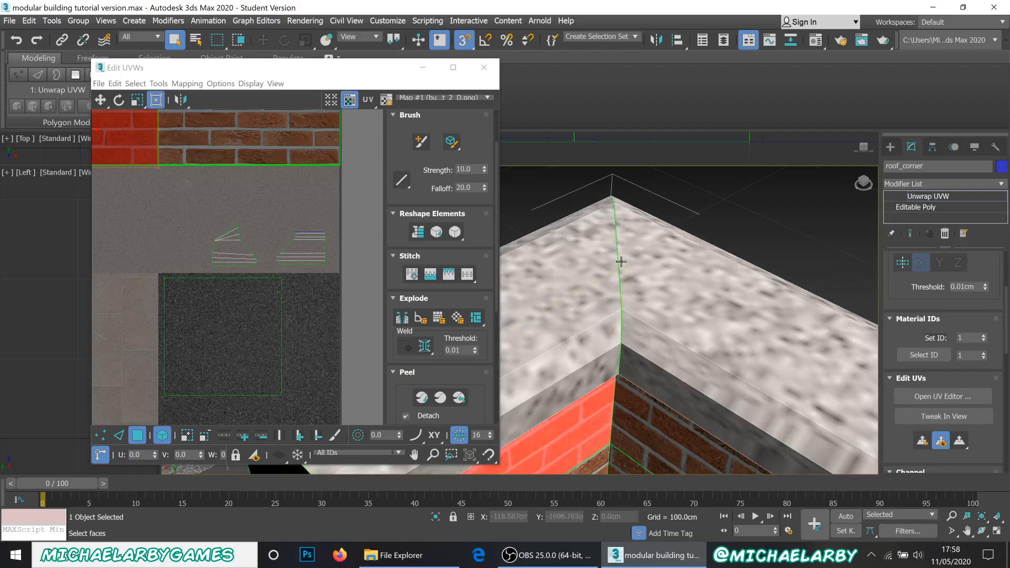
Step: Select the two concrete rim UV shells in turn to compare which side of the corner each covers
left_click(298, 246)
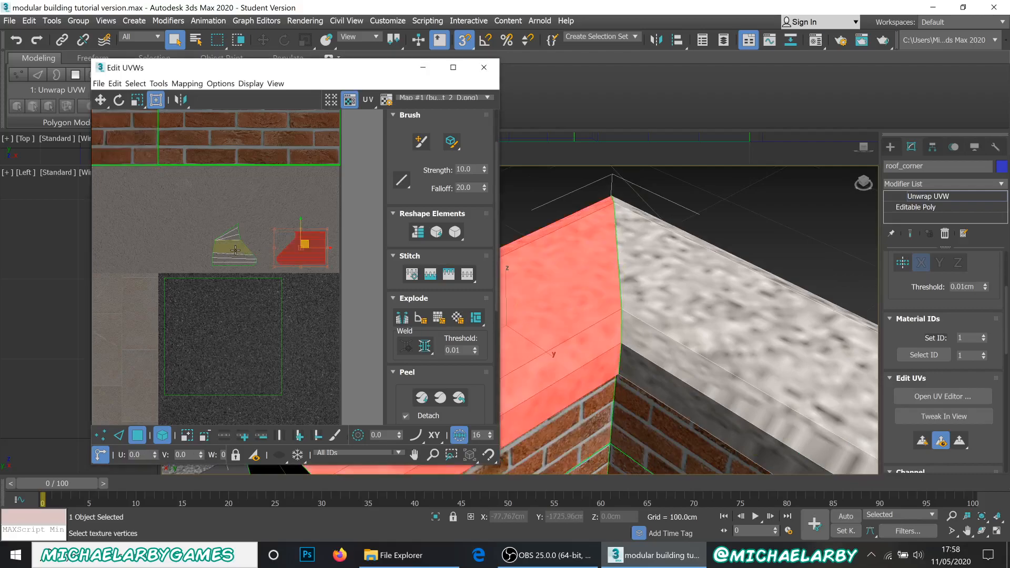
left_click(235, 250)
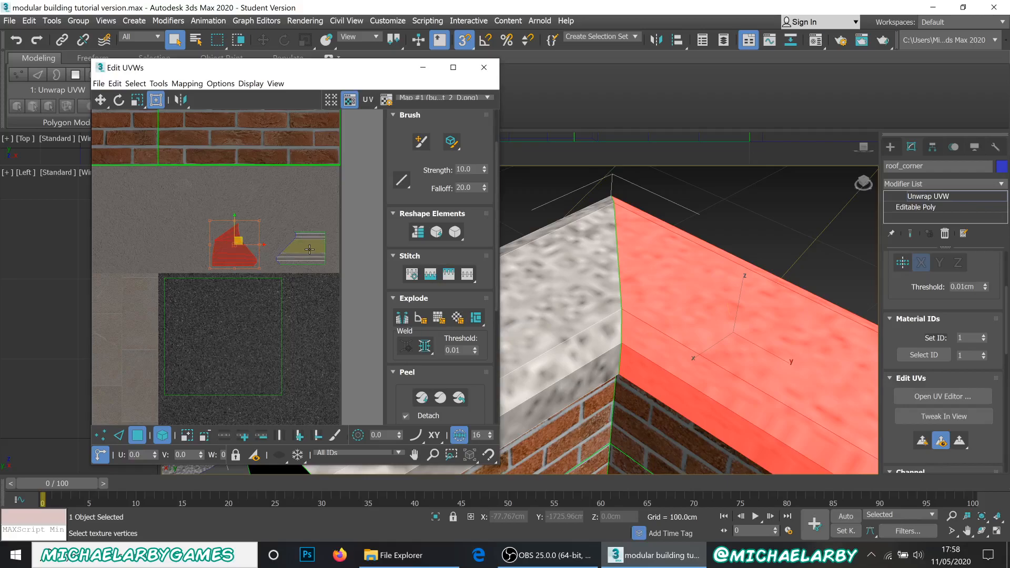
left_click(310, 250)
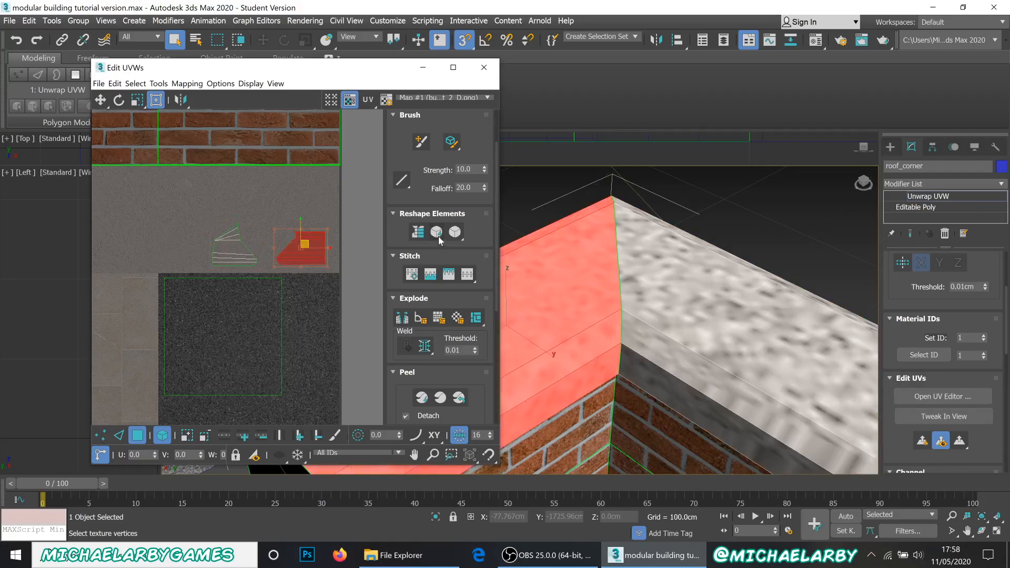
Step: Select the irregular, pointed rim UV shell and apply Relax Until Flat to it
left_click(229, 252)
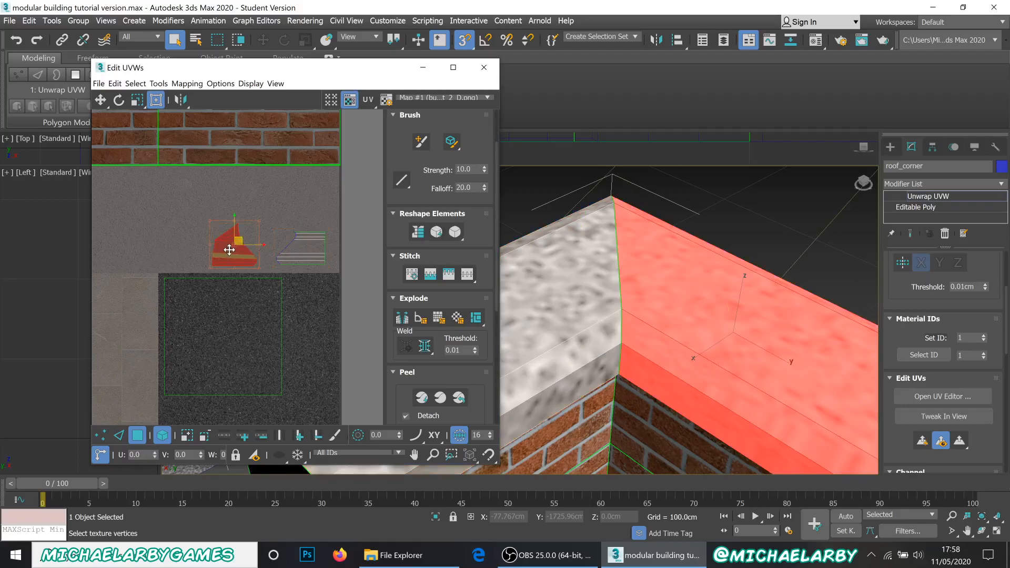
scroll(227, 253, "up", 3)
scroll(227, 253, "up", 2)
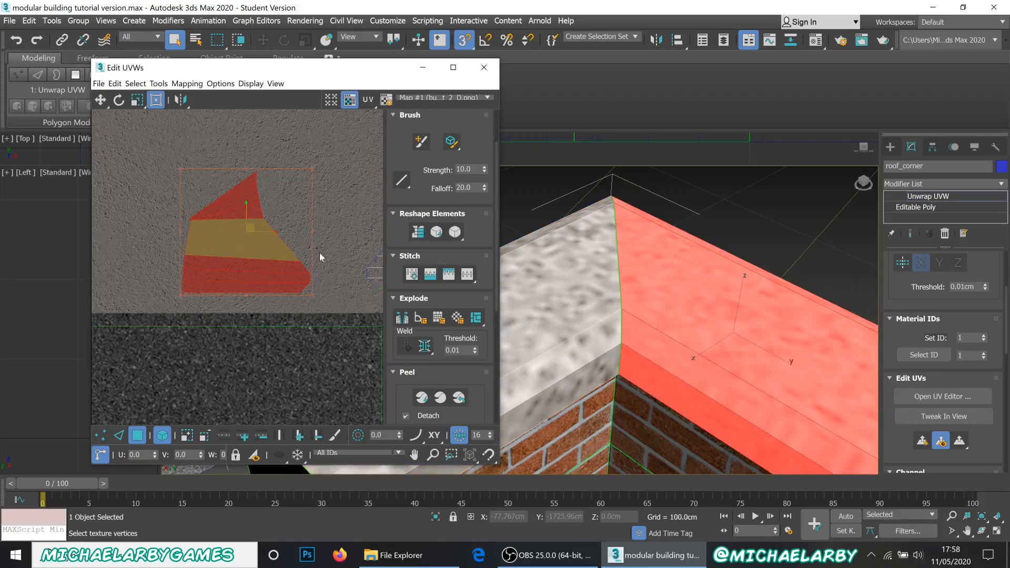
left_click(436, 233)
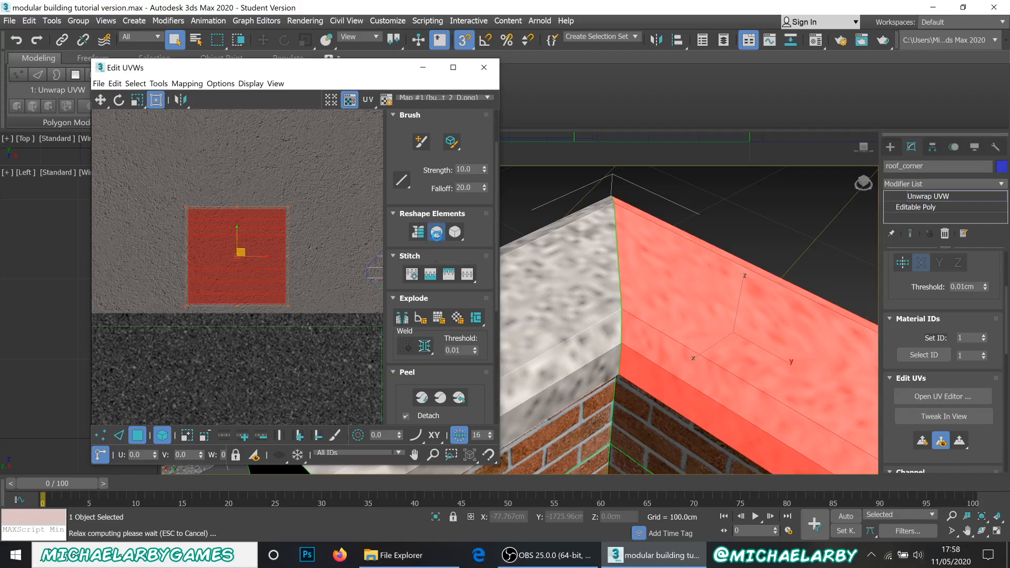
Step: Apply Relax Until Flat repeatedly to the selected pointed rim UV shell
left_click(436, 233)
left_click(437, 233)
left_click(436, 233)
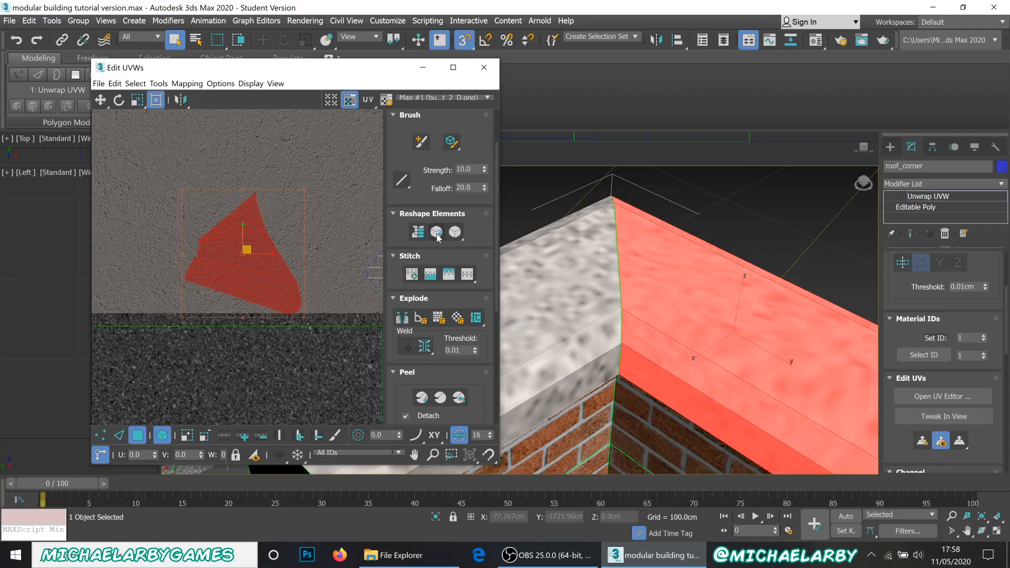
scroll(434, 267, "up", 4)
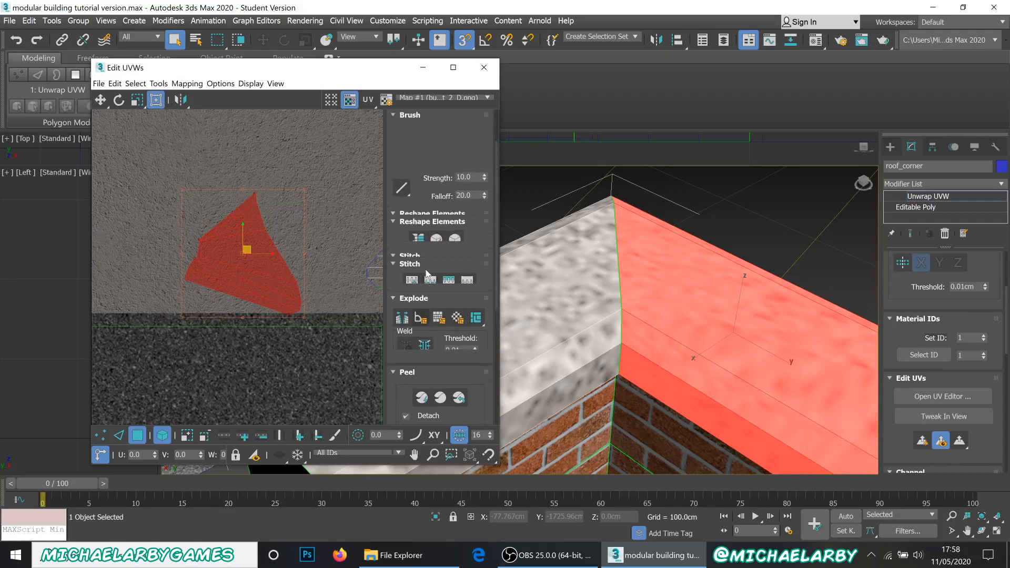
Step: Pack the selected rim UV shell, then scale it down to fit inside the concrete area of the texture sheet
scroll(426, 269, "down", 5)
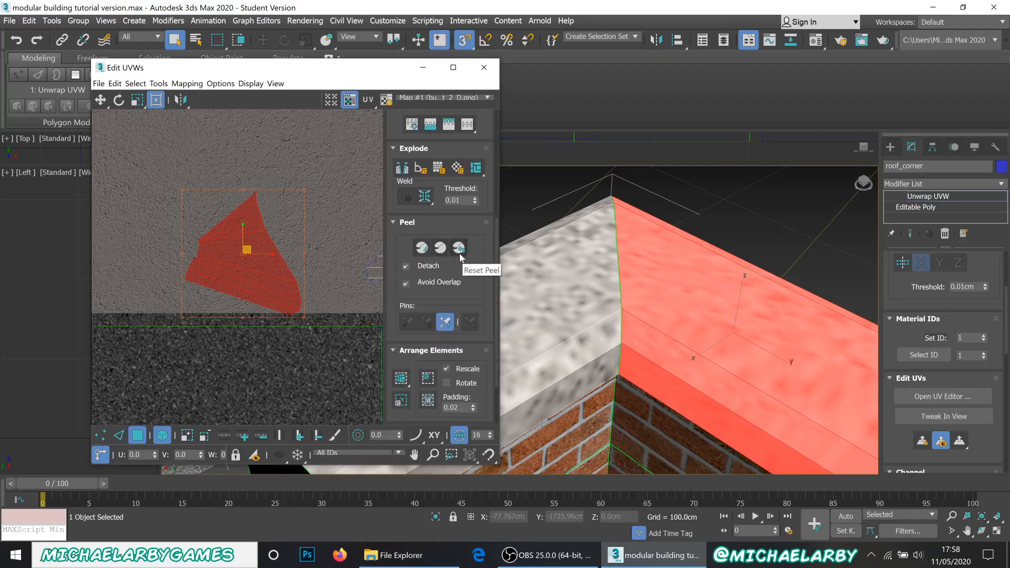
scroll(433, 260, "down", 2)
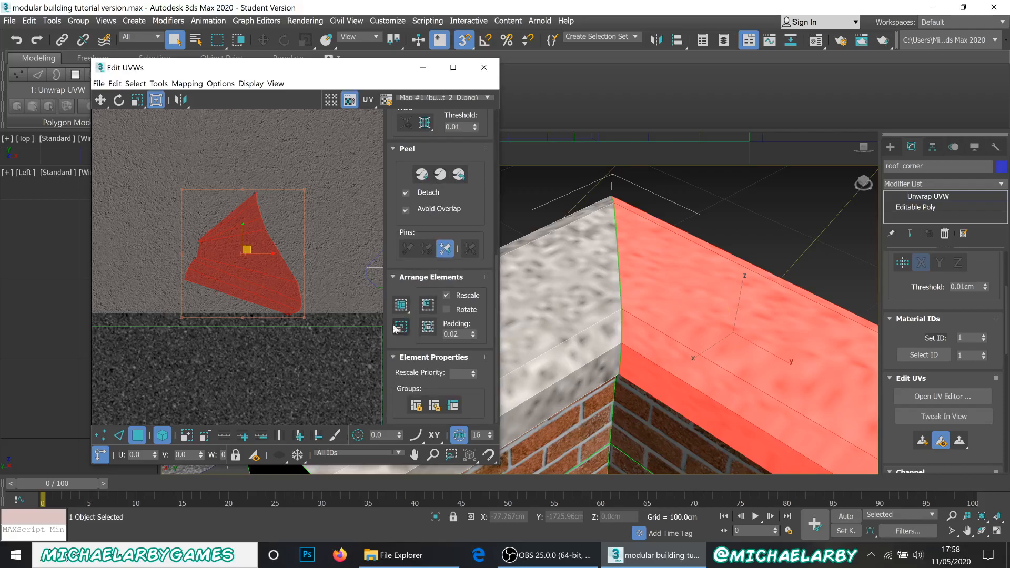
left_click(401, 304)
scroll(248, 239, "down", 4)
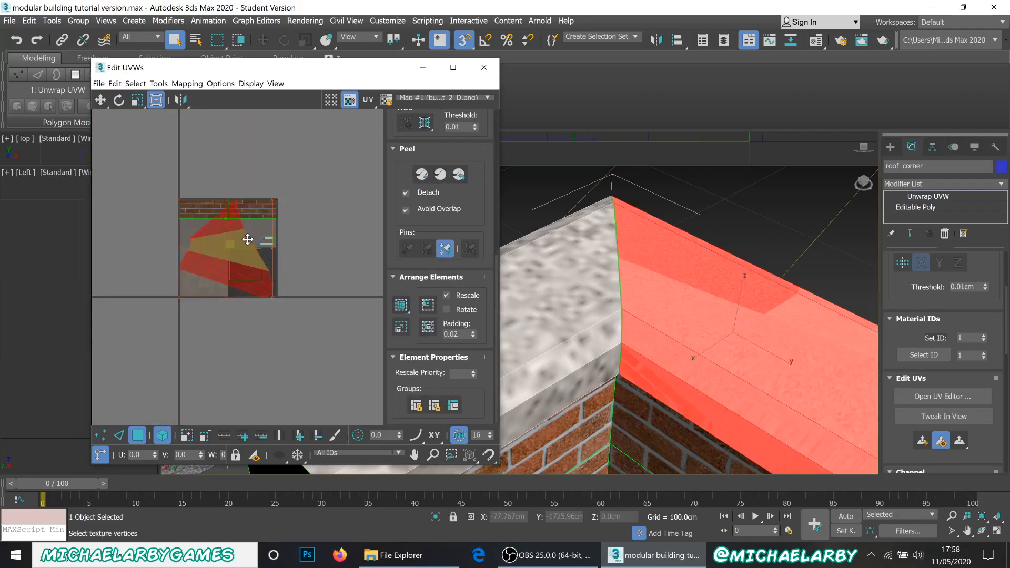
scroll(248, 240, "up", 3)
scroll(248, 239, "down", 5)
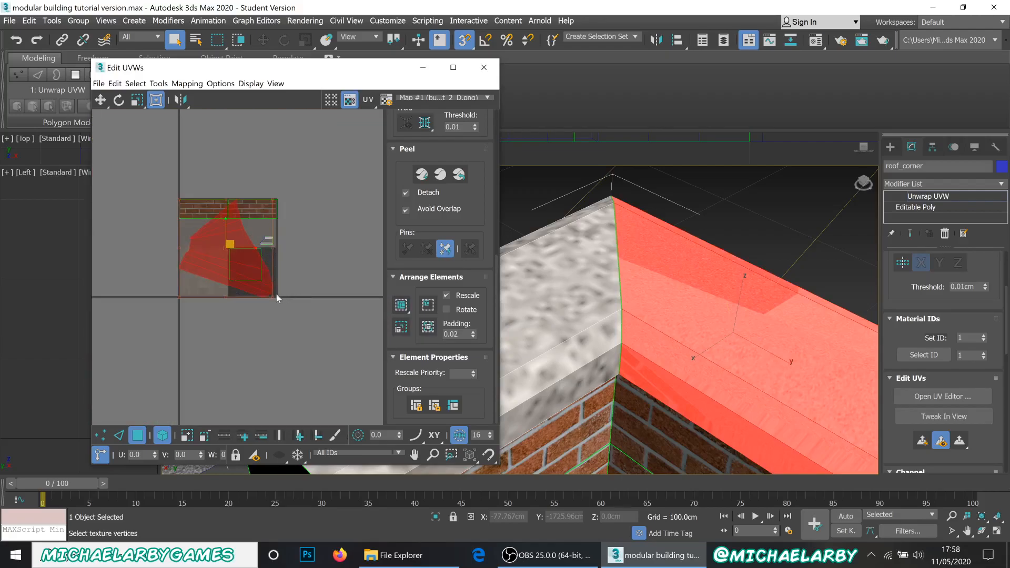
left_click_drag(273, 299, 245, 236)
scroll(253, 245, "up", 5)
scroll(226, 239, "up", 3)
scroll(223, 239, "down", 3)
scroll(223, 239, "up", 3)
scroll(219, 239, "down", 2)
scroll(120, 199, "up", 6)
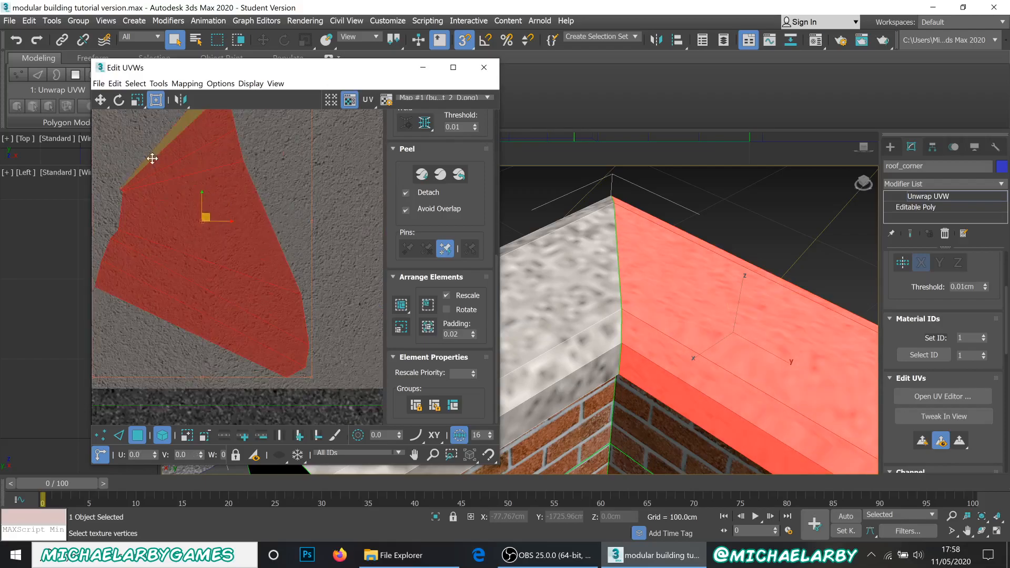
scroll(120, 198, "down", 7)
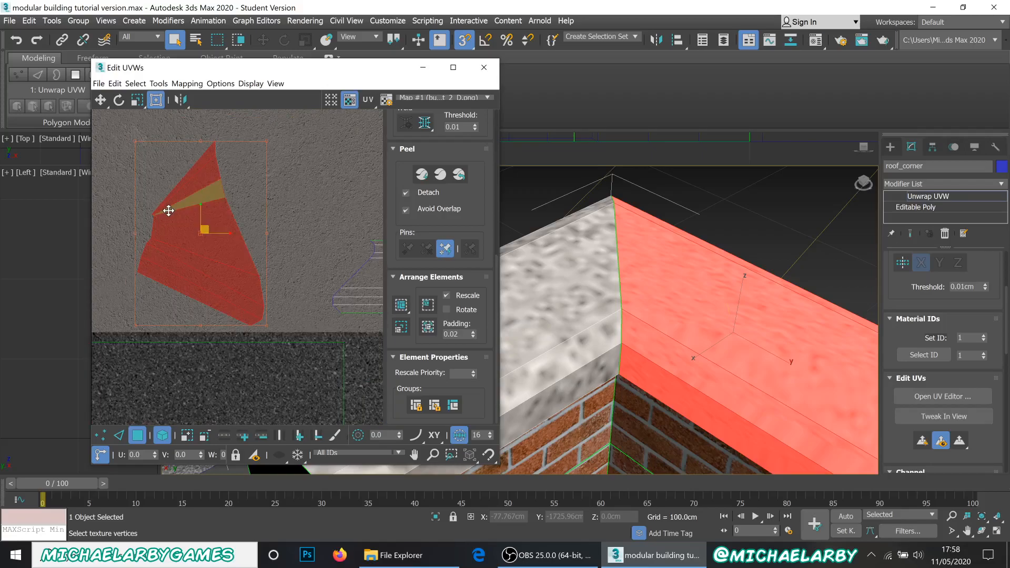
scroll(168, 211, "up", 1)
scroll(206, 219, "down", 5)
Step: Break the lower bands off the straight-edged rim UV shell and move them up over the slope polygon
scroll(260, 227, "up", 7)
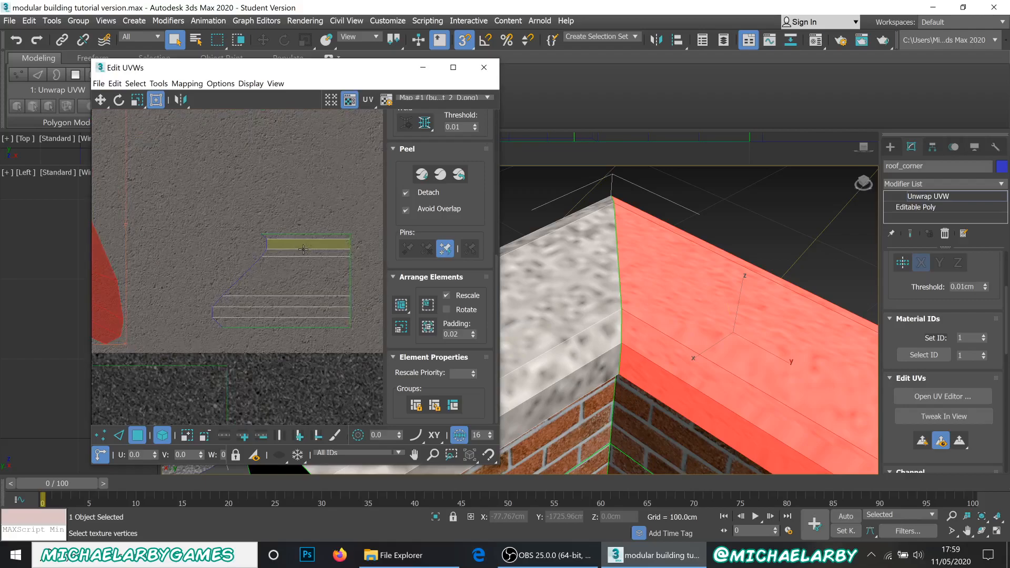
left_click(320, 216)
left_click(306, 234)
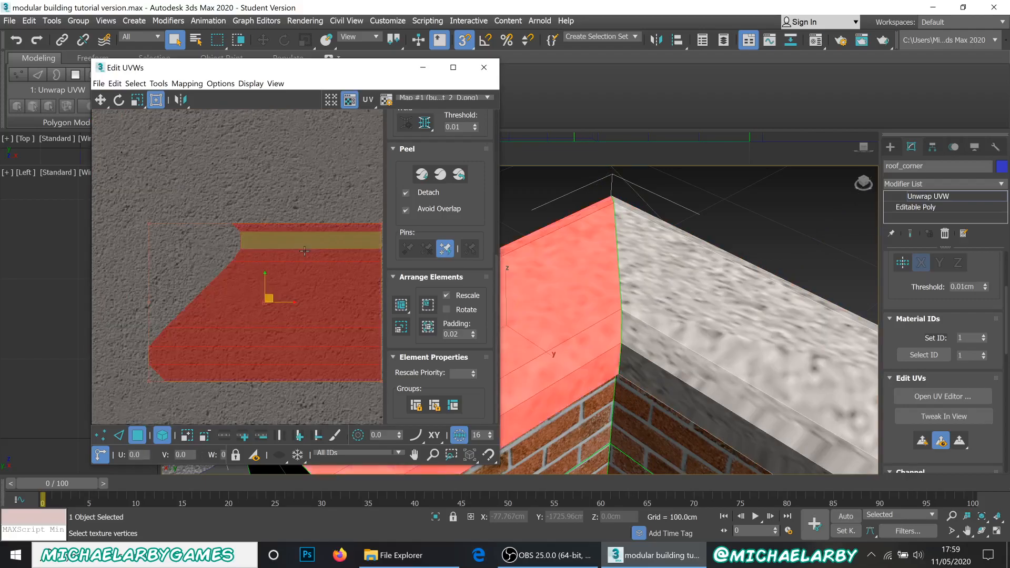
left_click(320, 208)
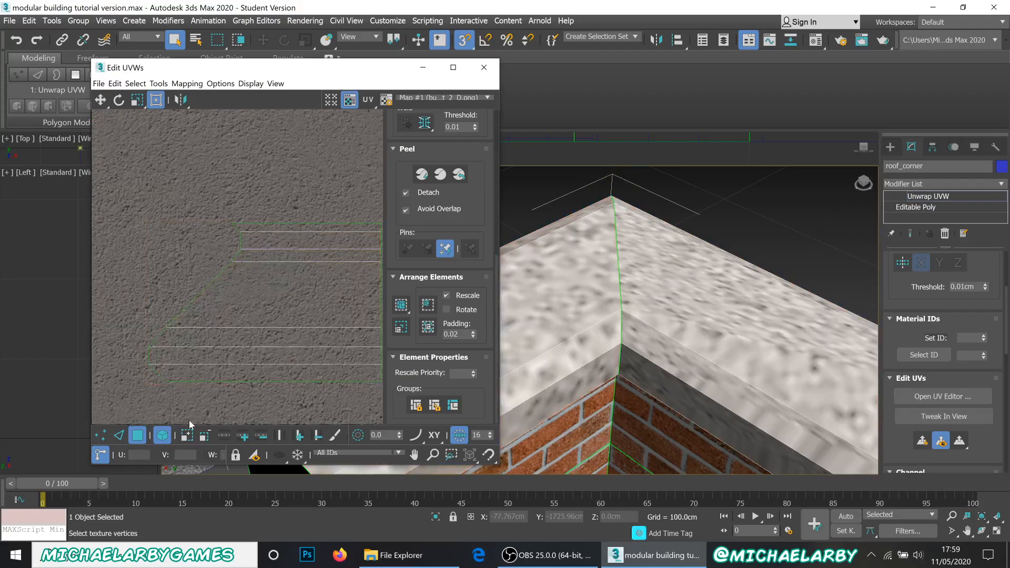
left_click(161, 436)
left_click_drag(160, 396, 231, 340)
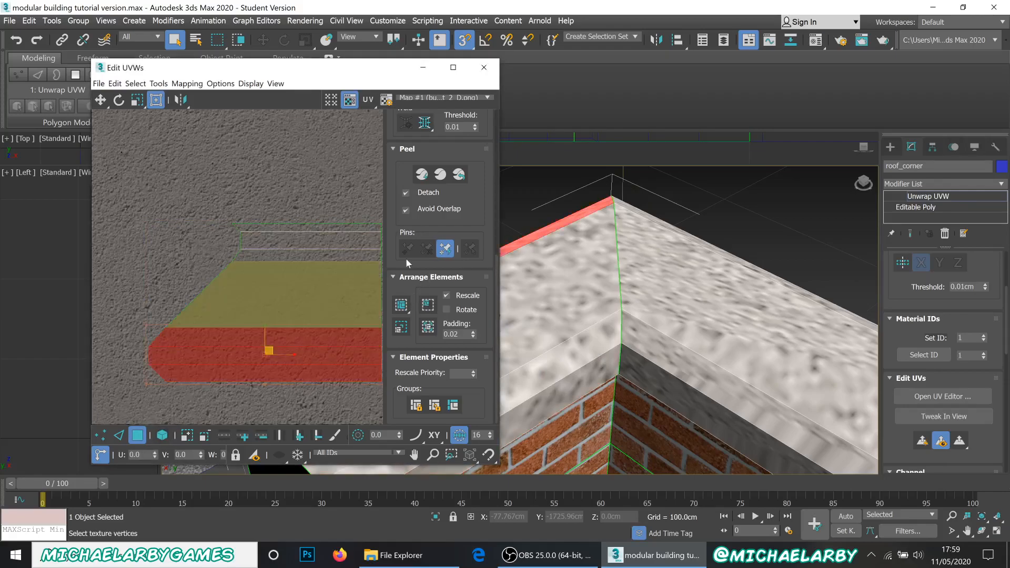
scroll(414, 308, "up", 4)
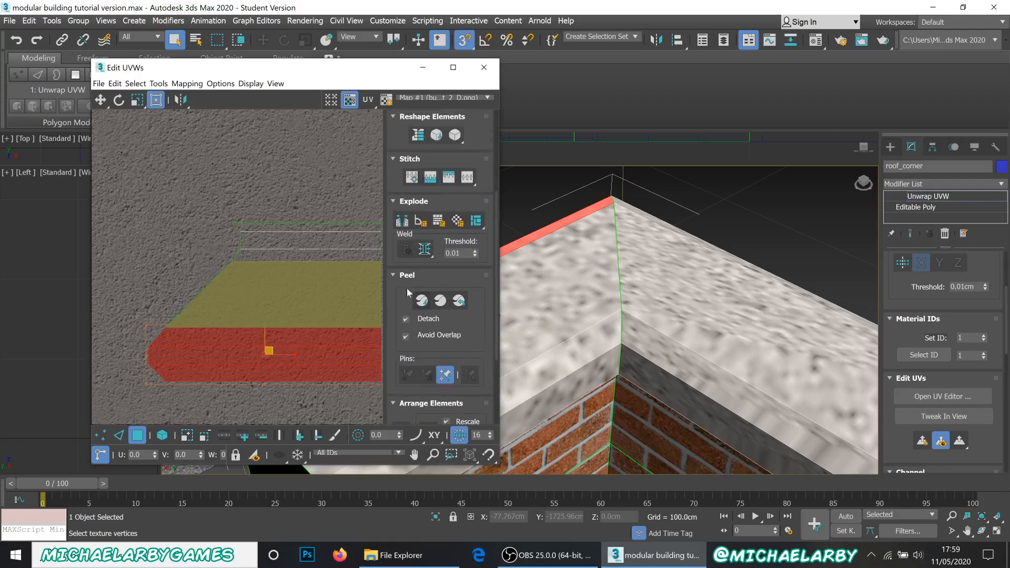
left_click(402, 221)
left_click_drag(289, 357, 279, 300)
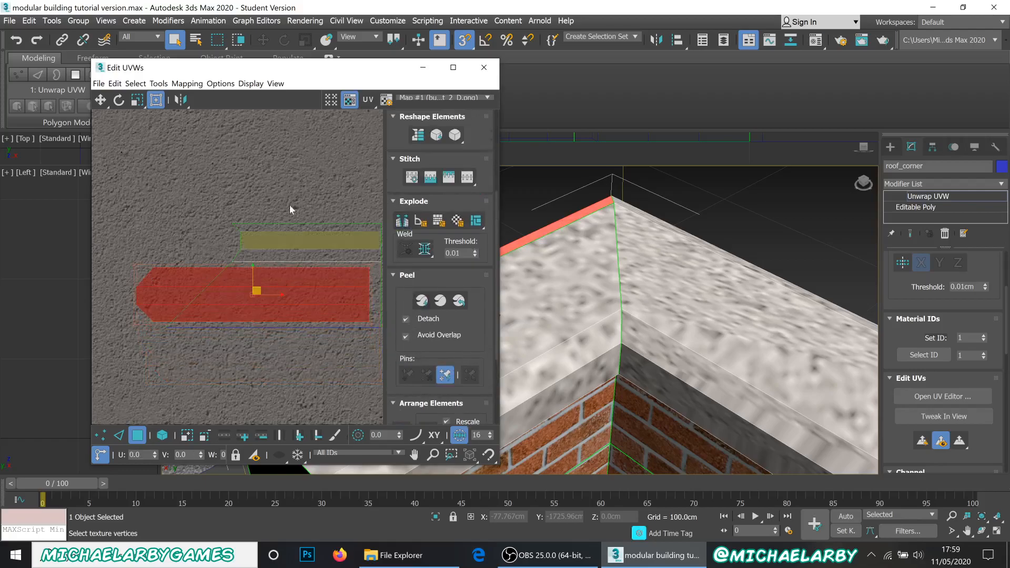
Step: Break the narrow upper bands off the same rim shell and move them down over its other pieces
left_click(258, 255)
scroll(205, 246, "down", 4)
scroll(220, 237, "up", 4)
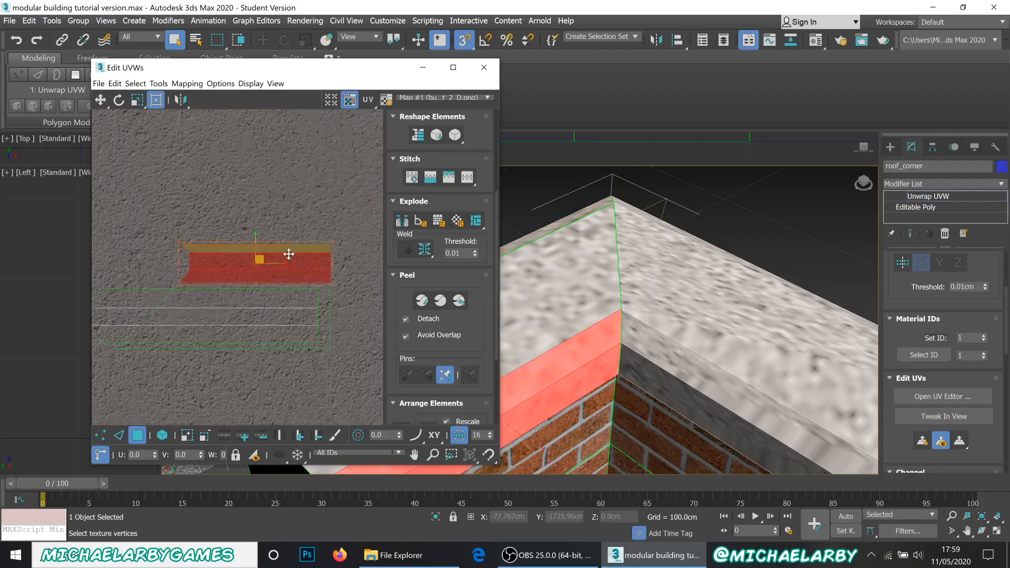
left_click(405, 224)
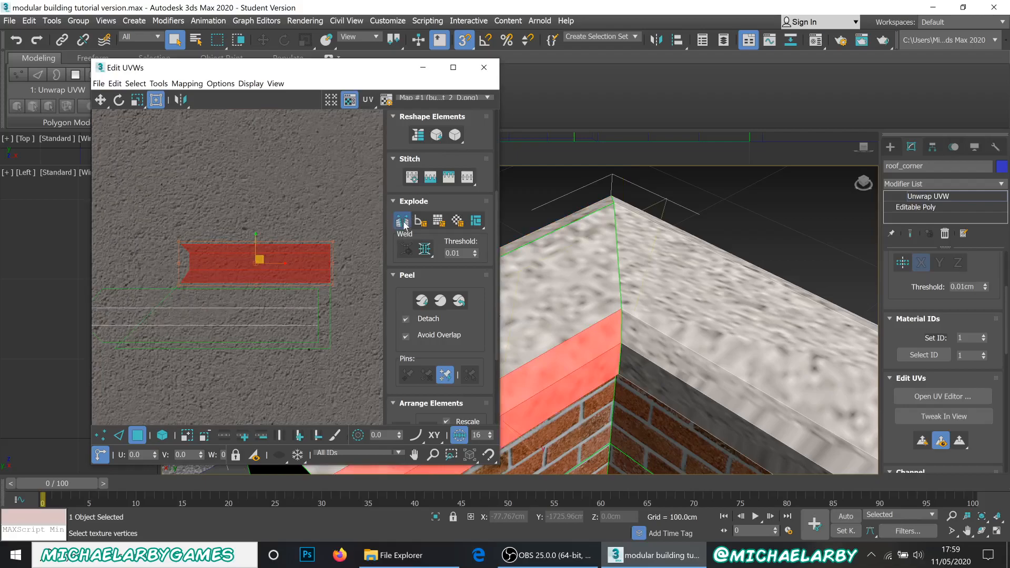
left_click_drag(310, 258, 307, 298)
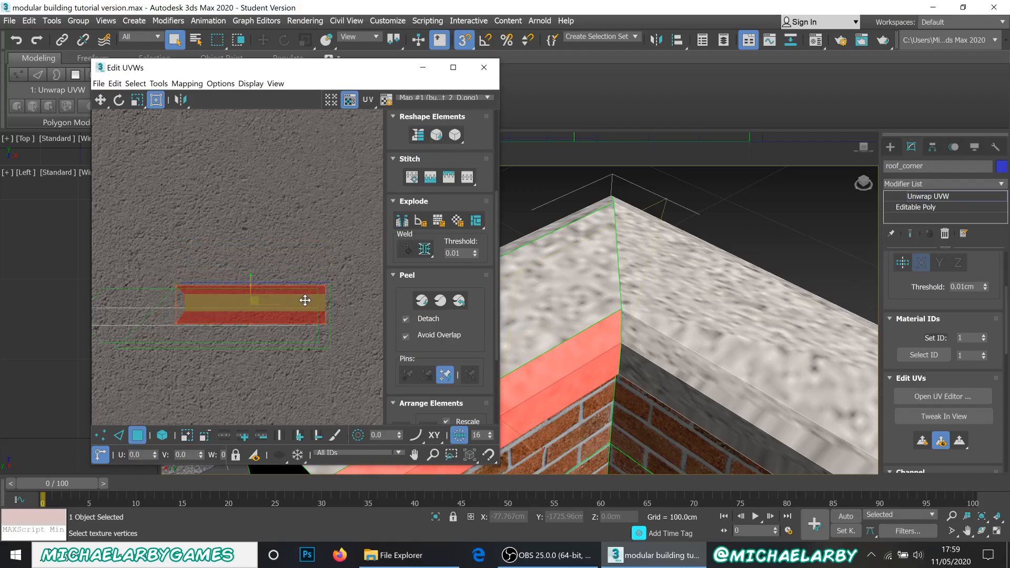
scroll(308, 295, "down", 5)
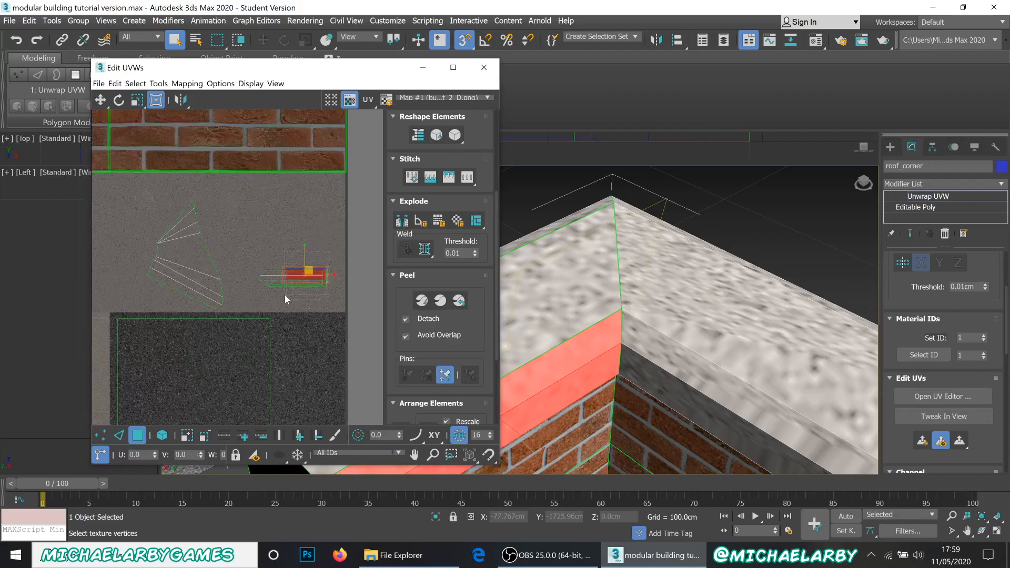
Step: Scale up all the broken rim UV pieces together and position them across the concrete strip just below the bricks
left_click(322, 278)
left_click_drag(330, 286, 368, 346)
left_click_drag(239, 267, 34, 238)
left_click_drag(262, 221, 287, 232)
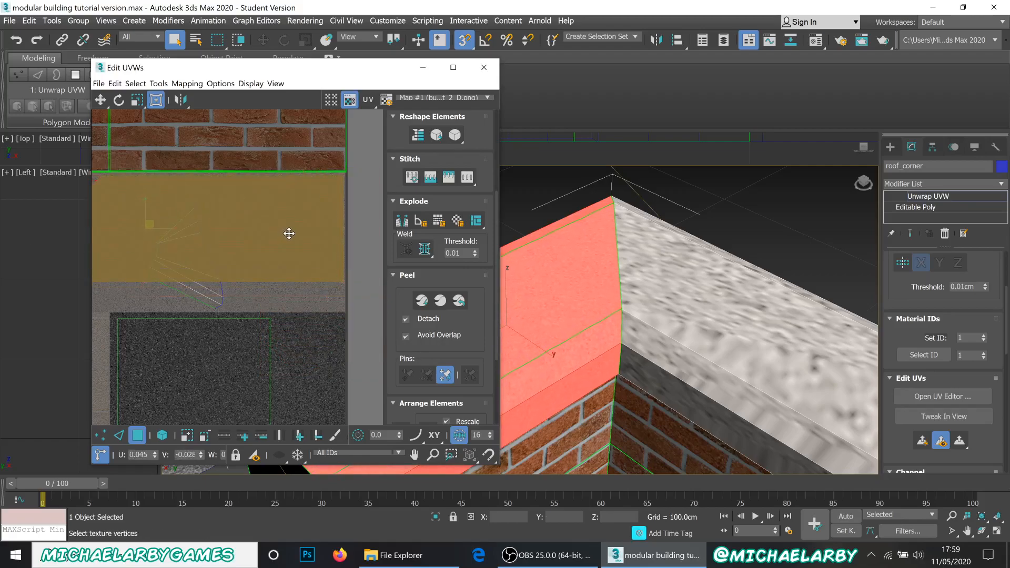
scroll(309, 251, "down", 3)
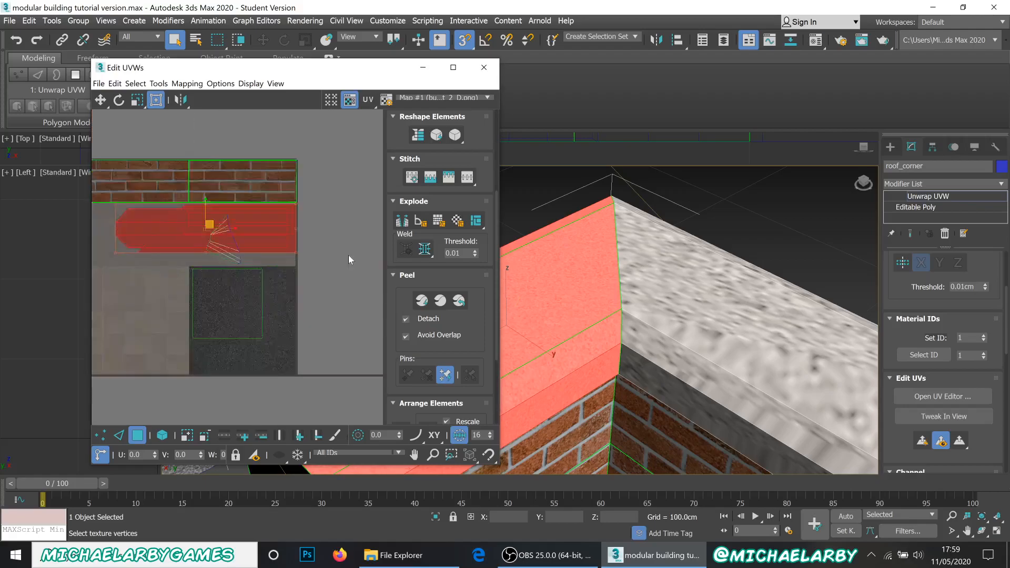
Step: Select the whole pointed rim UV shell and move it off the texture sheet into the empty space beside the concrete
scroll(197, 247, "up", 3)
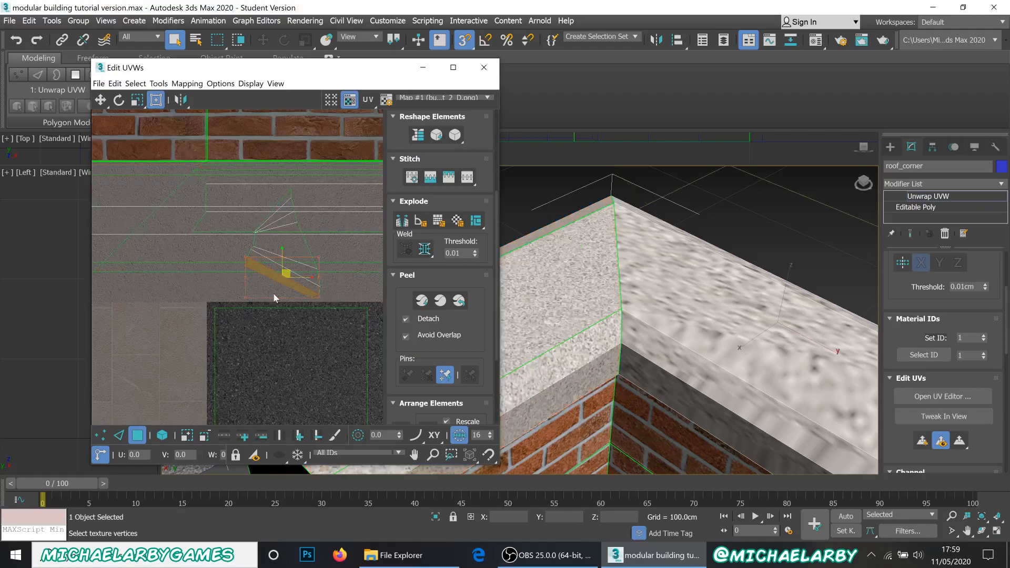
scroll(274, 298, "down", 2)
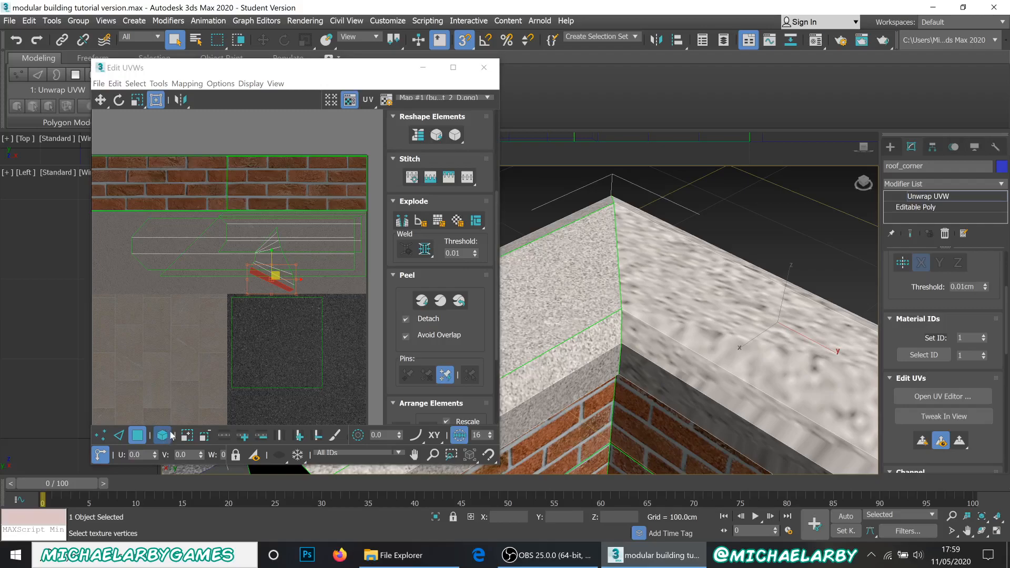
scroll(176, 302, "down", 2)
scroll(175, 301, "up", 3)
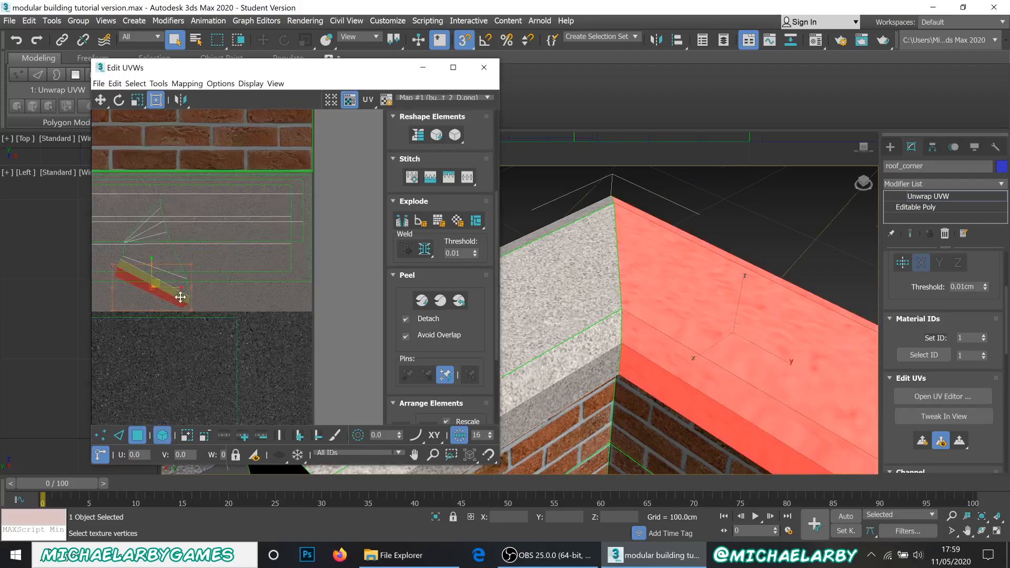
left_click(181, 297)
left_click_drag(186, 296, 392, 315)
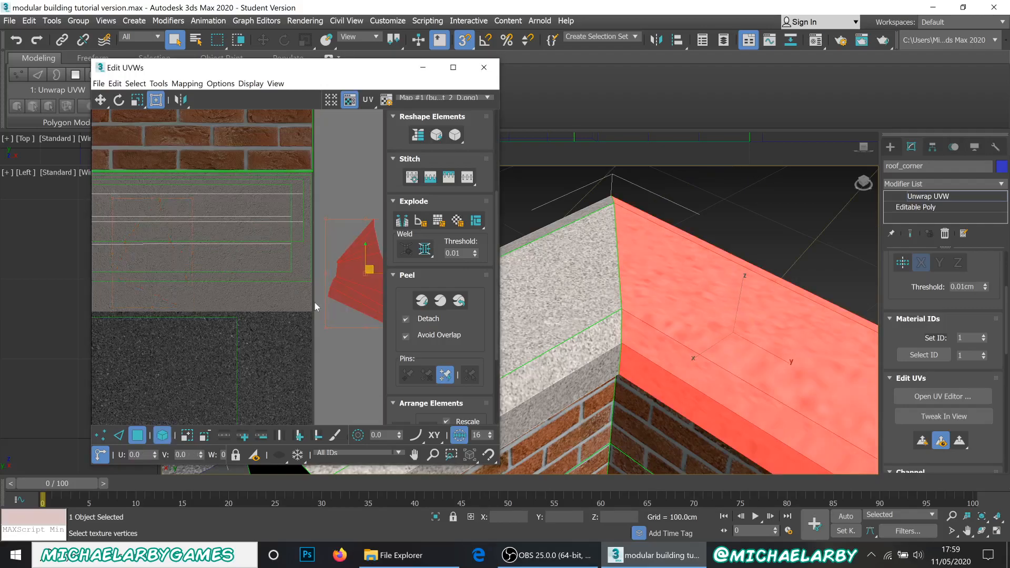
middle_click_drag(315, 302, 209, 332)
scroll(304, 301, "up", 2)
scroll(204, 293, "up", 2)
scroll(254, 270, "down", 3)
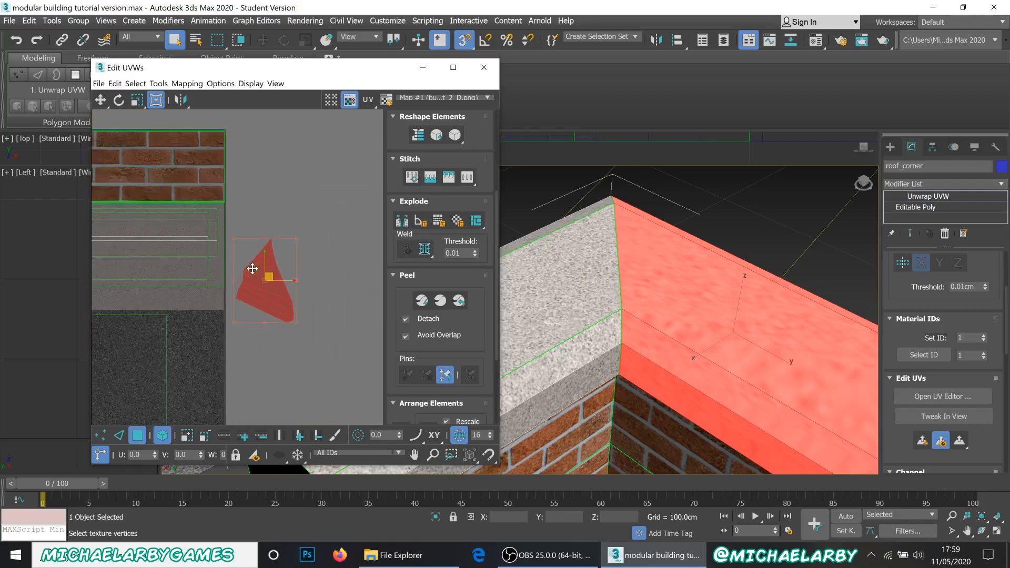
scroll(236, 270, "up", 2)
scroll(239, 266, "down", 2)
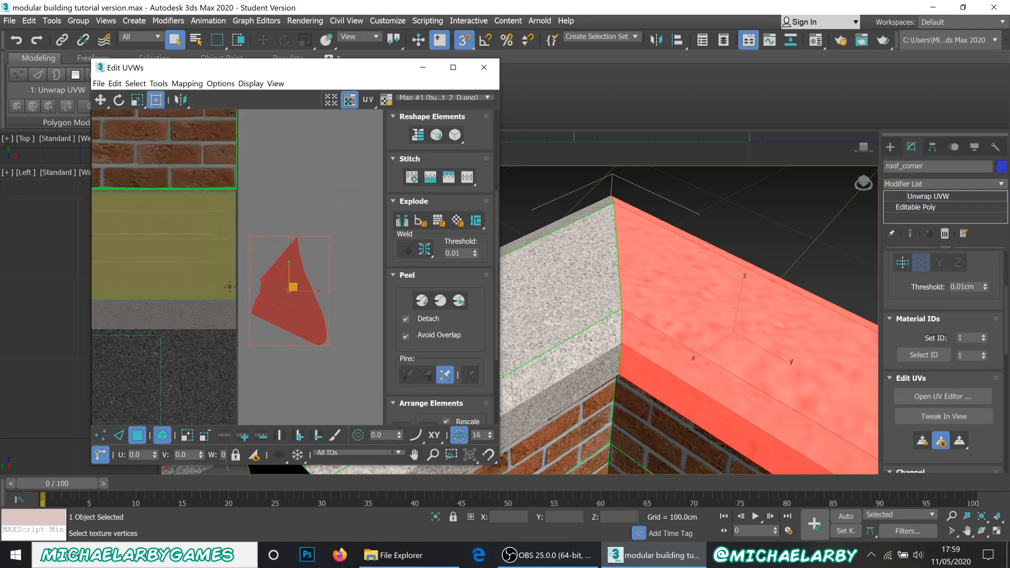
scroll(273, 342, "up", 3)
Step: Break the lower bands off the pointed rim UV shell and reshape them into a straight horizontal strip placed below it
left_click(279, 372)
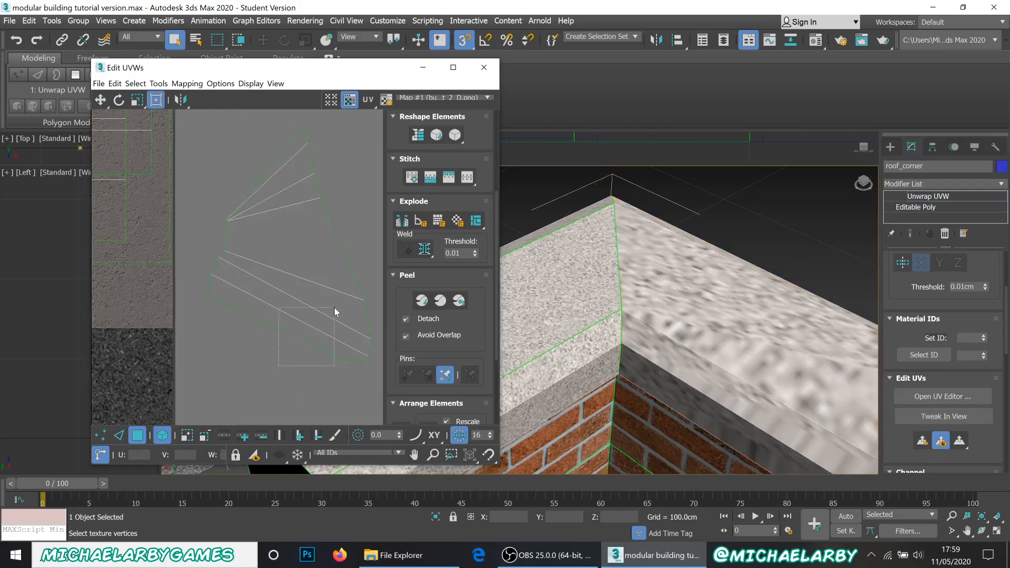
left_click_drag(334, 307, 334, 309)
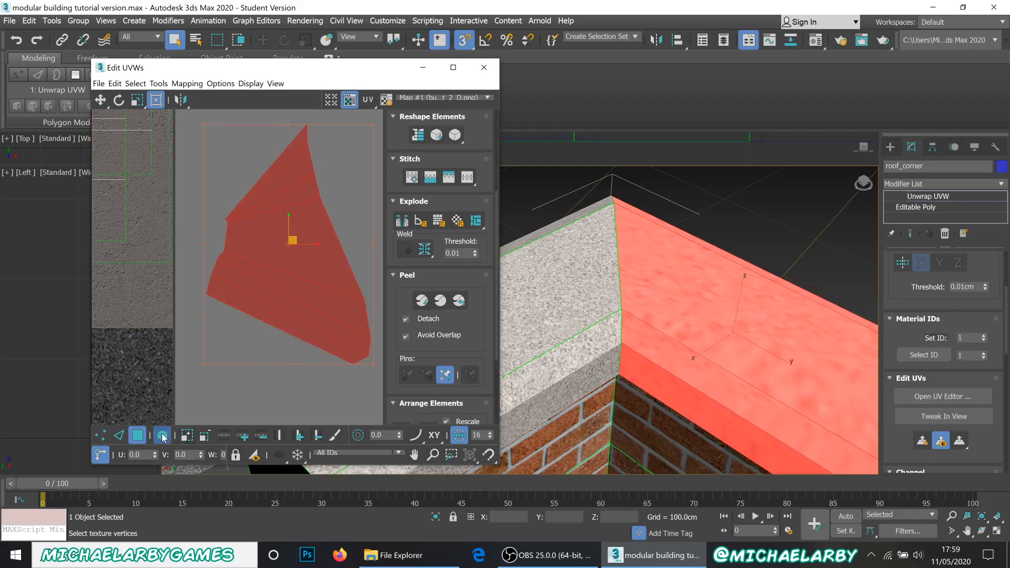
left_click(276, 366)
left_click_drag(276, 367, 345, 309)
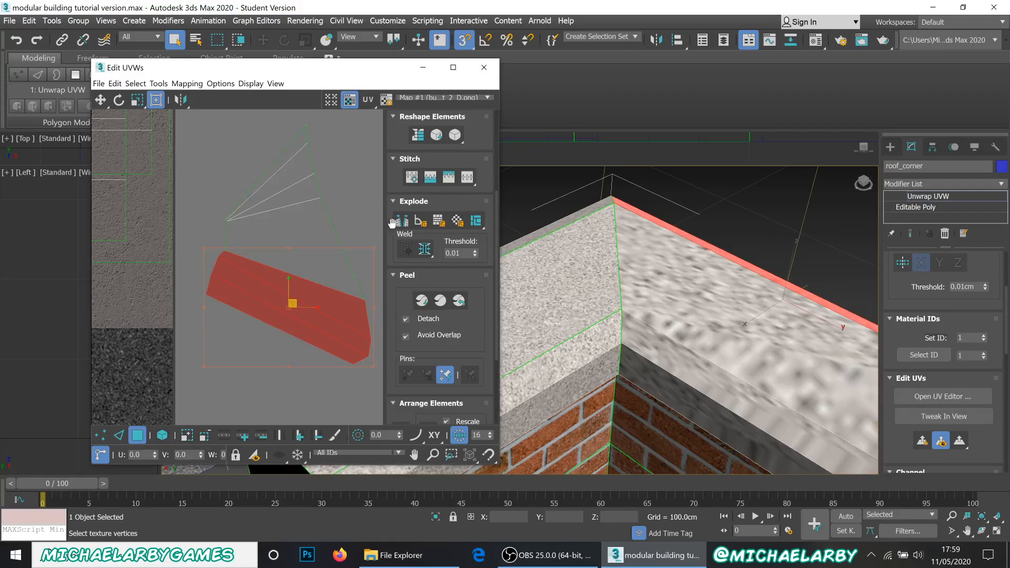
scroll(417, 248, "up", 3)
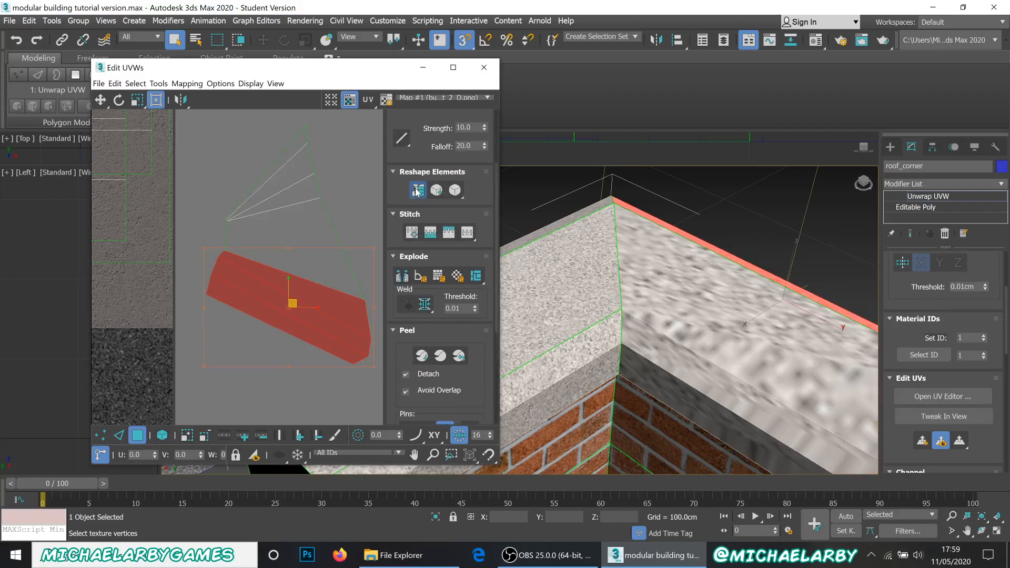
left_click(417, 190)
left_click(437, 191)
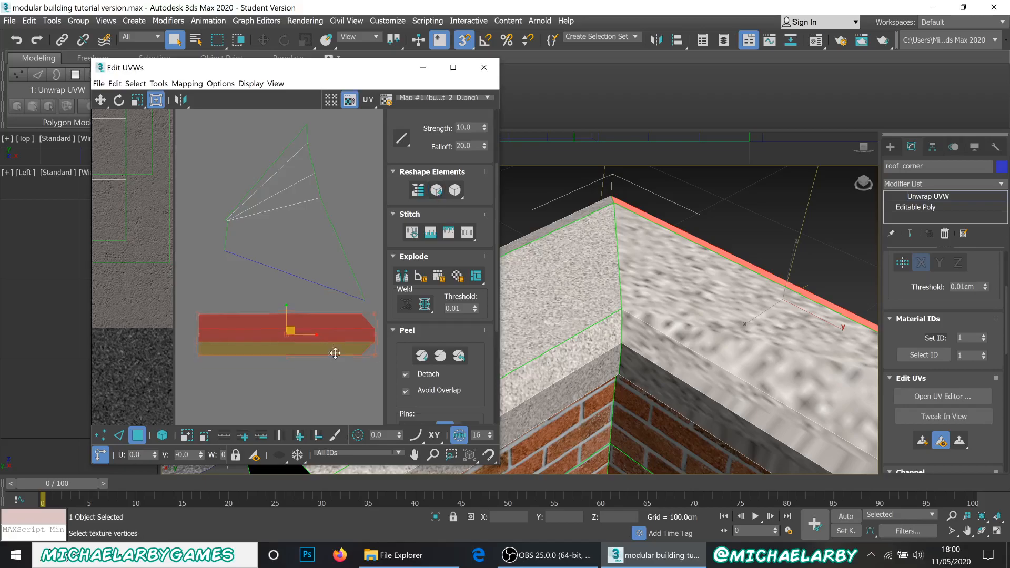
left_click_drag(334, 351, 339, 408)
Step: Break the large slope polygon off the pointed shell, flatten it with Relax Until Flat and place it just above the straightened strip
left_click(283, 288)
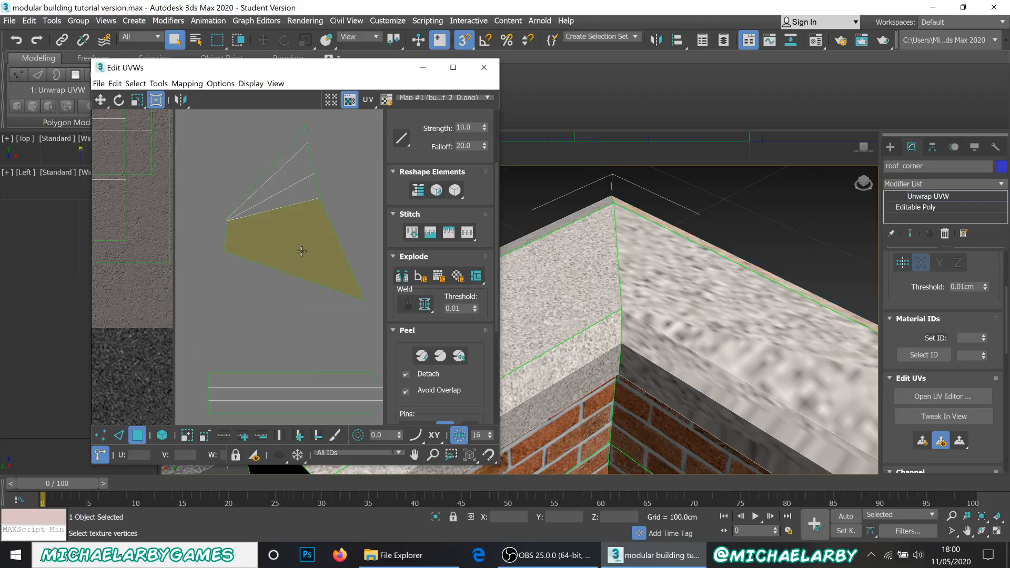
left_click(302, 251)
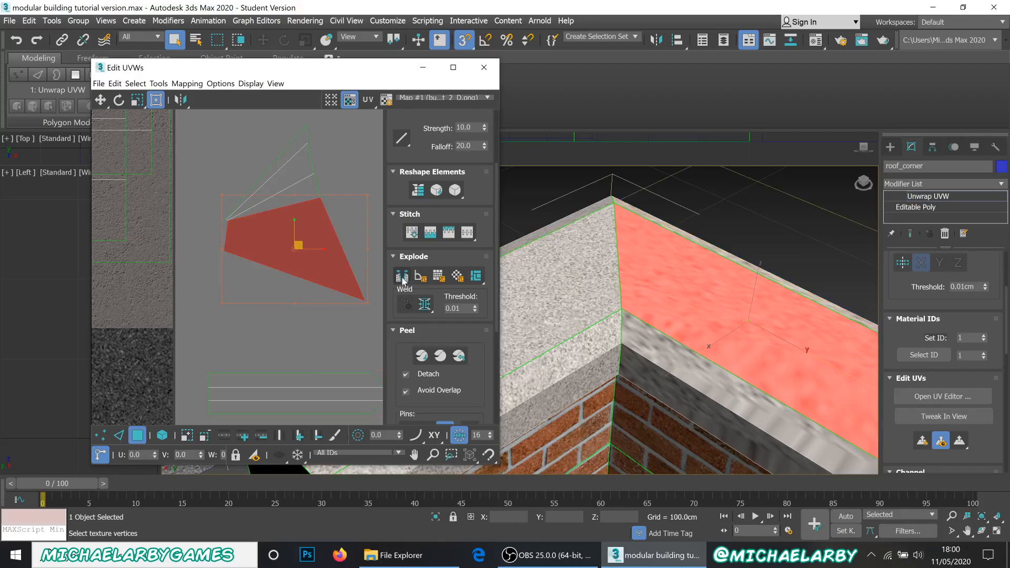
left_click(419, 194)
left_click(436, 190)
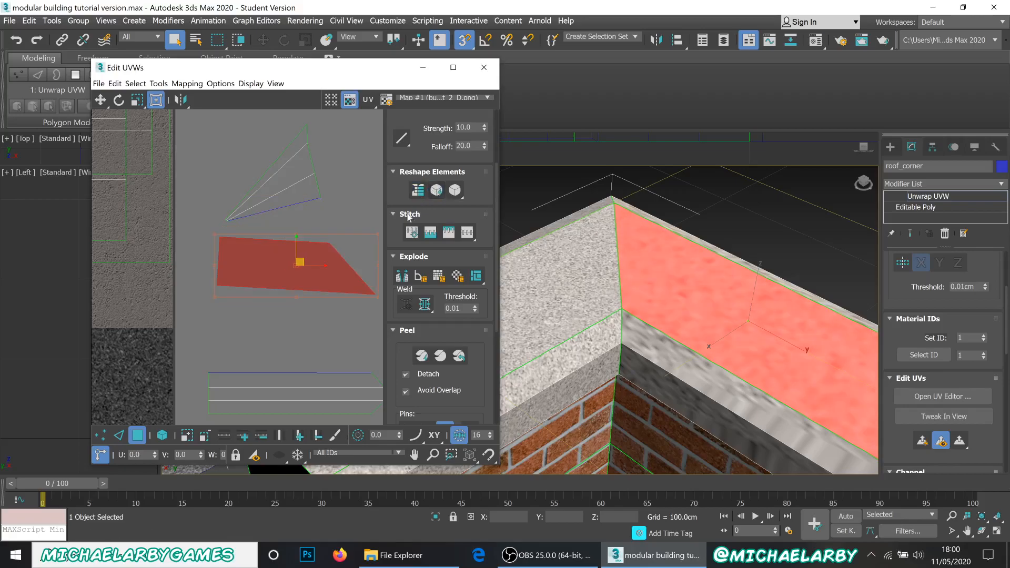
left_click_drag(327, 275, 315, 340)
scroll(291, 416, "up", 2)
scroll(185, 346, "down", 3)
scroll(222, 355, "up", 2)
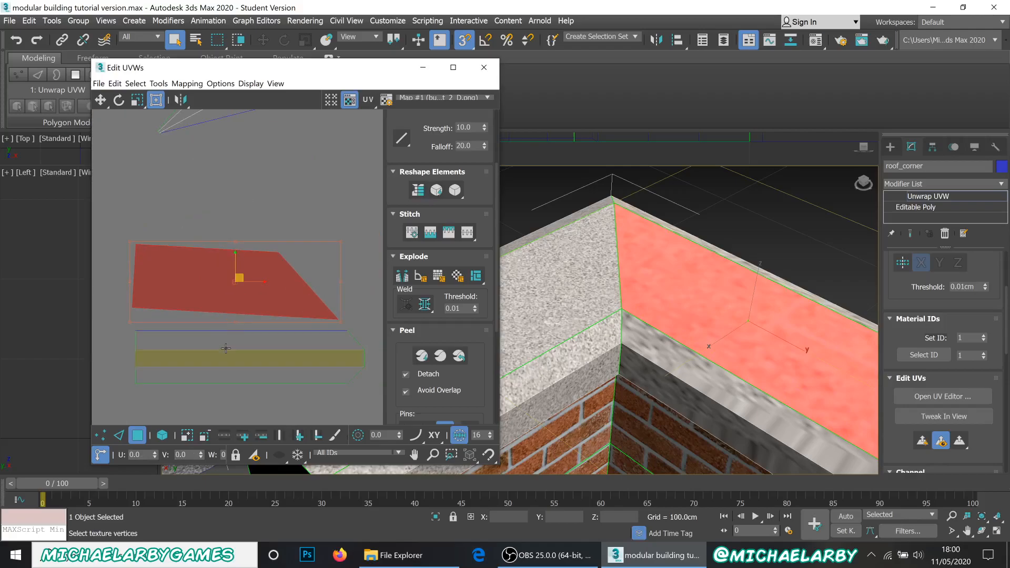
Step: Rotate the flattened slope polygon until its long edges are level and move it down onto the straightened strip
left_click_drag(240, 325, 242, 352)
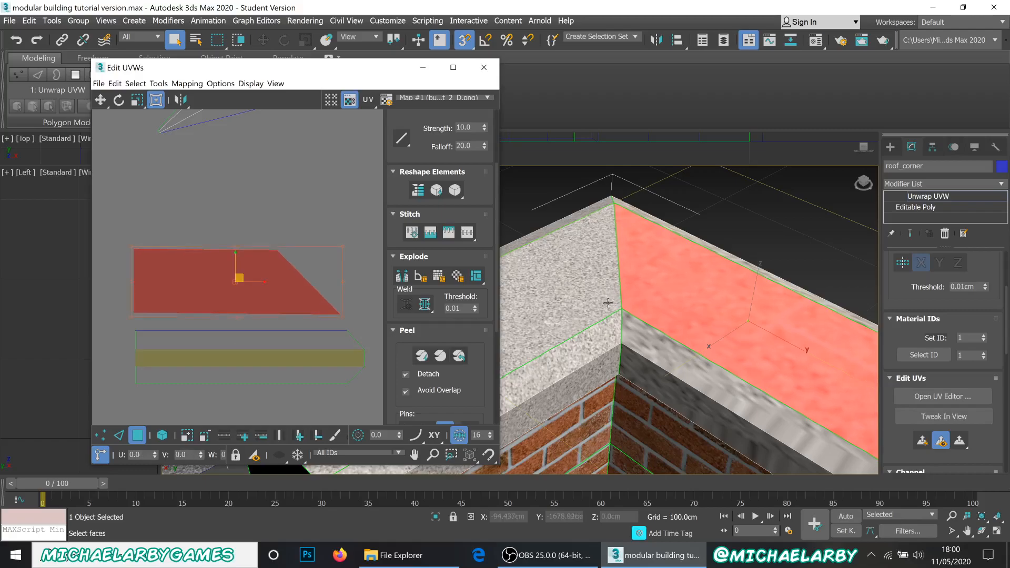
left_click_drag(295, 311, 292, 373)
scroll(258, 372, "down", 3)
scroll(241, 314, "up", 2)
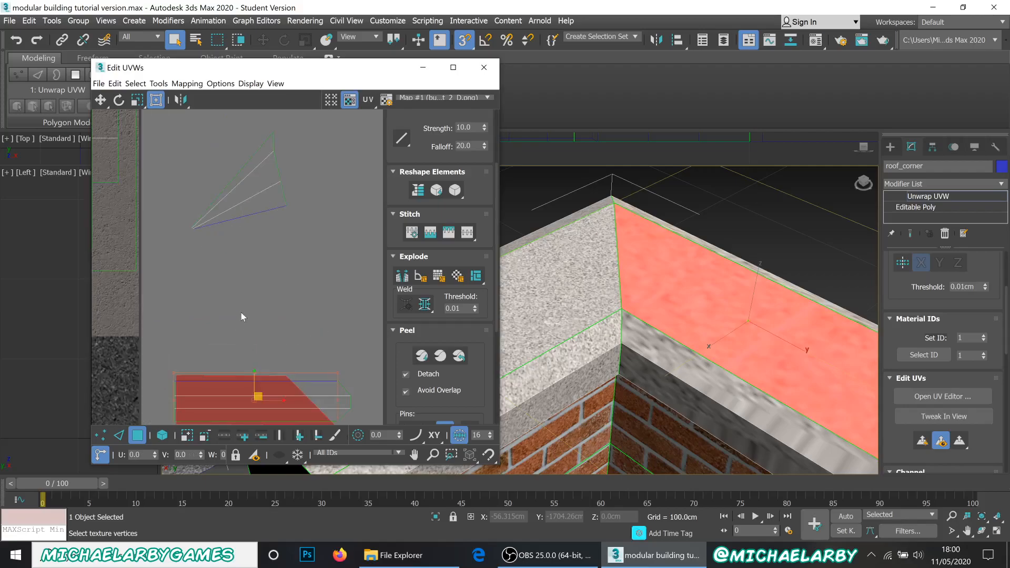
Step: Try to reshape the remaining pointed rim shell into a clean rectangle with Straighten Selection and Relax Until Flat
left_click(235, 221)
left_click(264, 217)
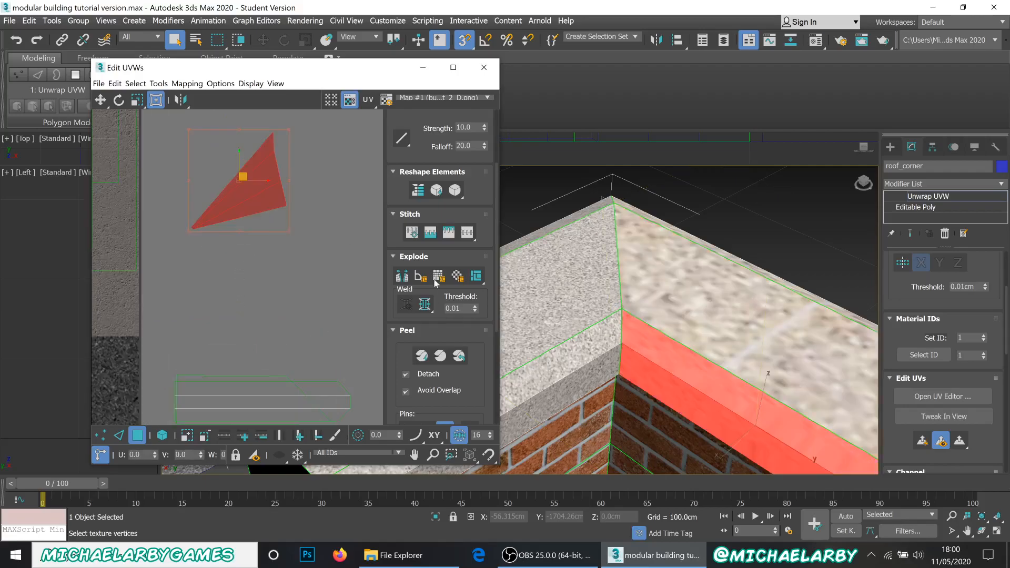
left_click(417, 191)
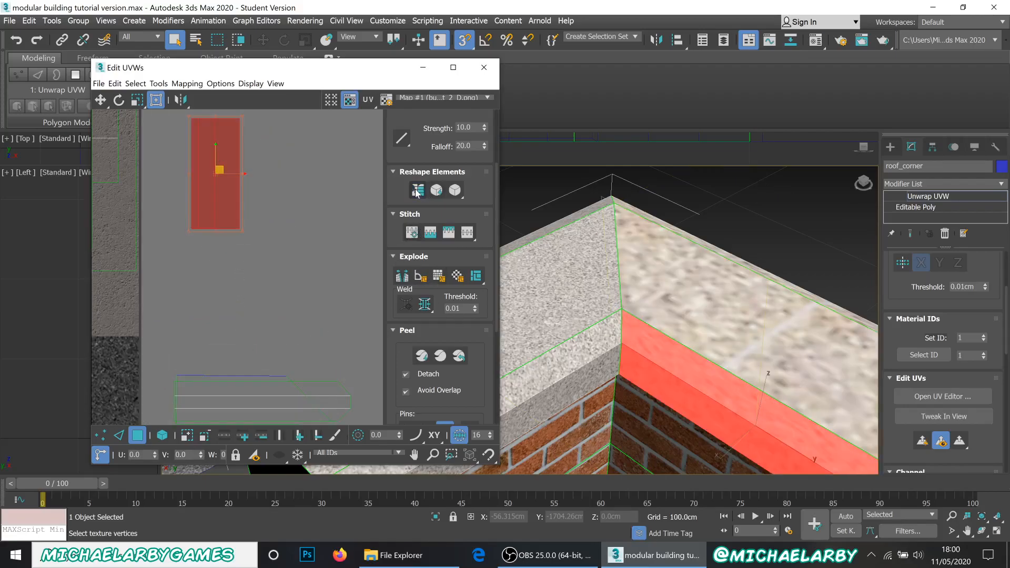
left_click(436, 190)
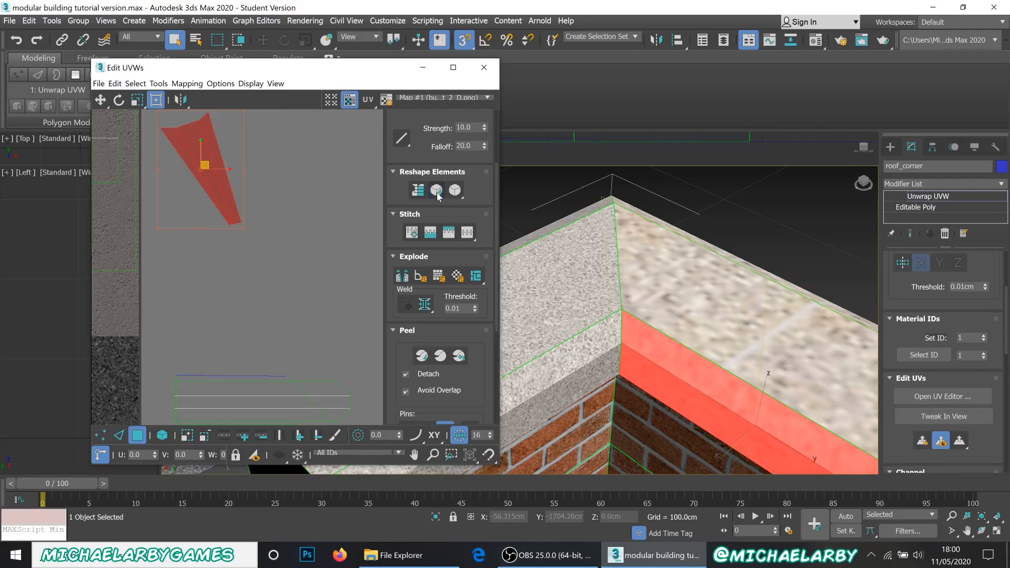
left_click_drag(226, 192, 322, 307)
middle_click_drag(606, 355, 612, 304)
middle_click_drag(603, 193, 630, 241)
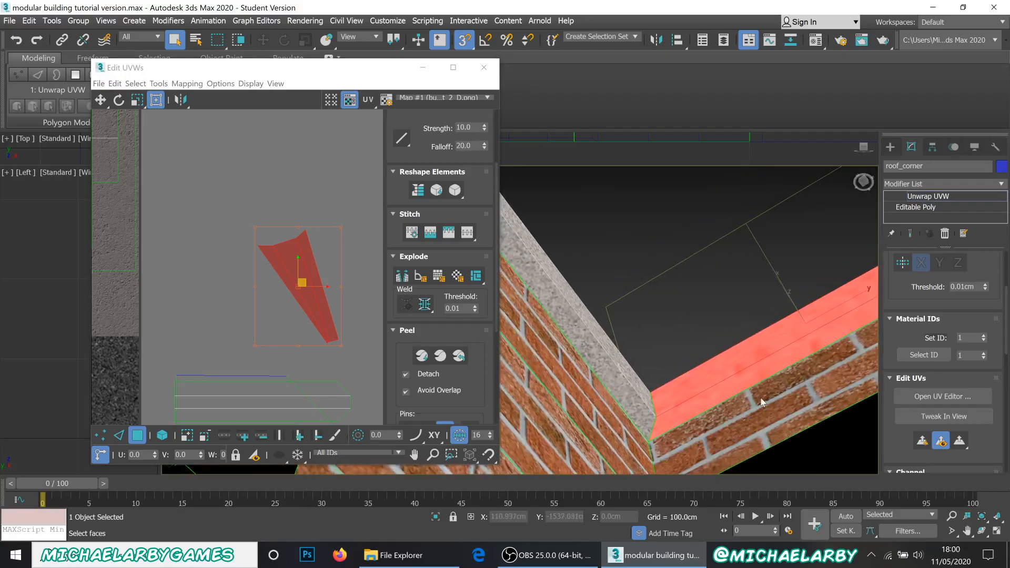
middle_click_drag(730, 335, 648, 325, "alt")
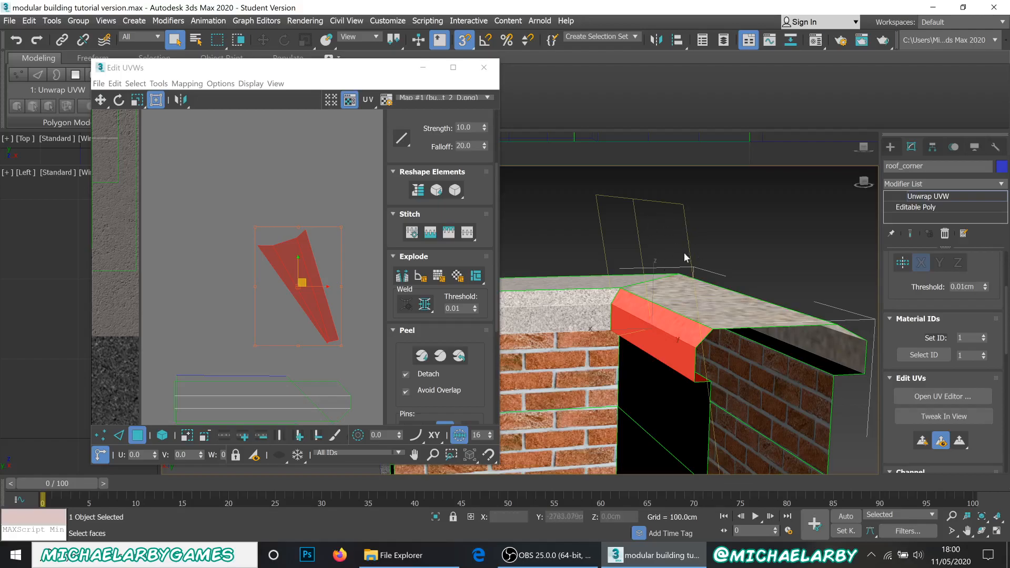
left_click(437, 191)
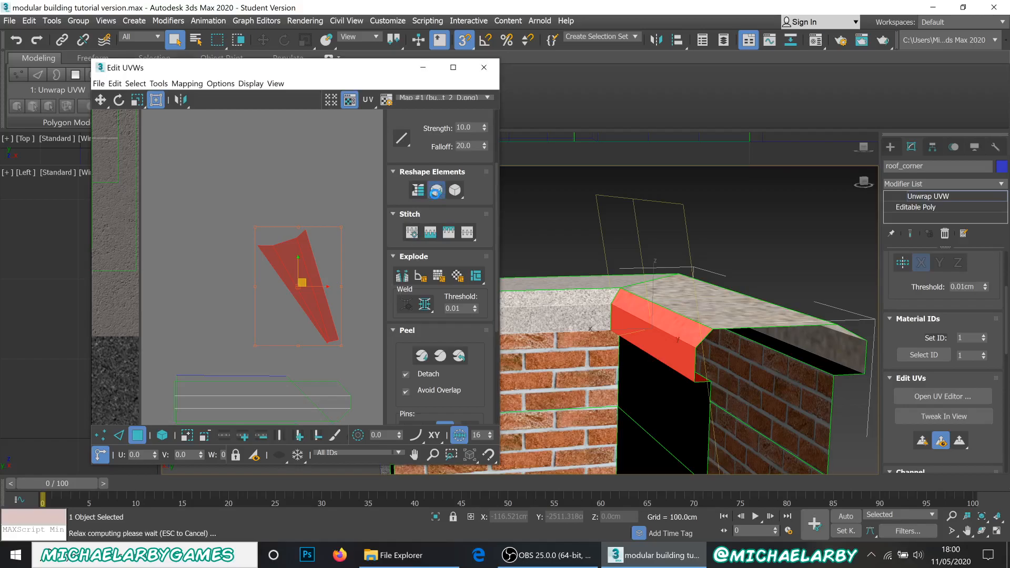
left_click(418, 191)
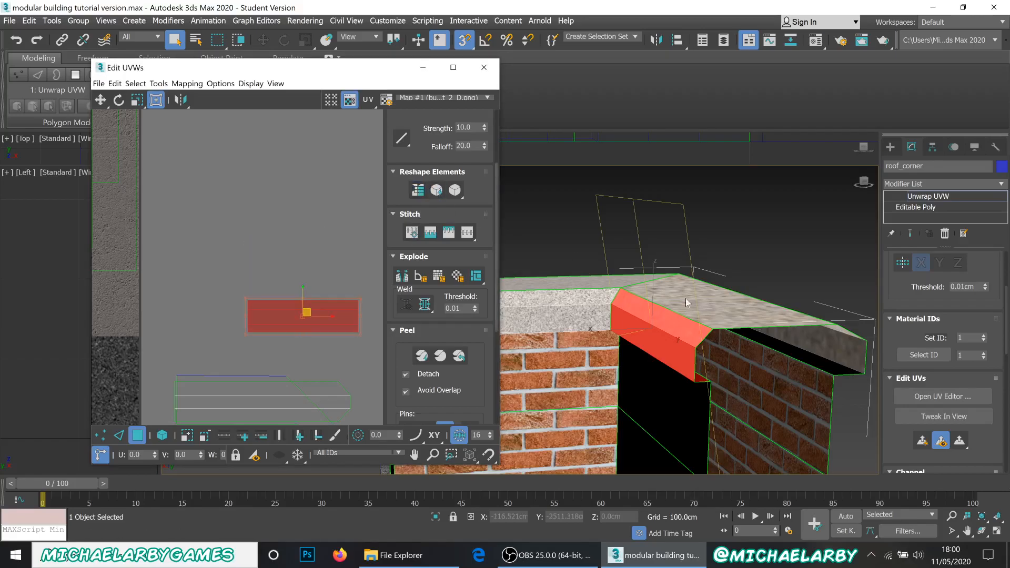
Step: Remap the selected rim bands with Quick Planar Map and move the new shell off the texture sheet into empty space
left_click(923, 443)
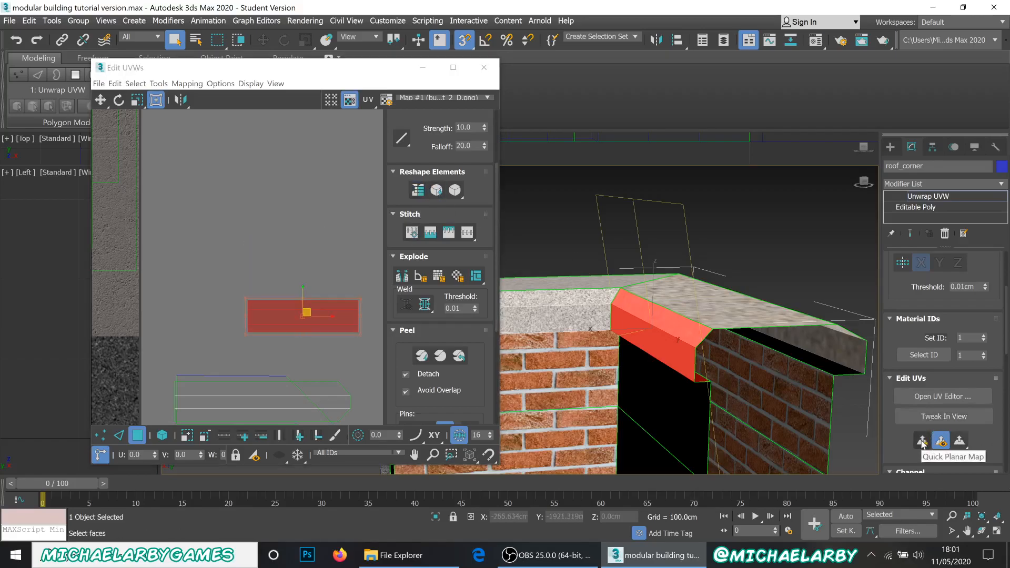
scroll(289, 269, "down", 8)
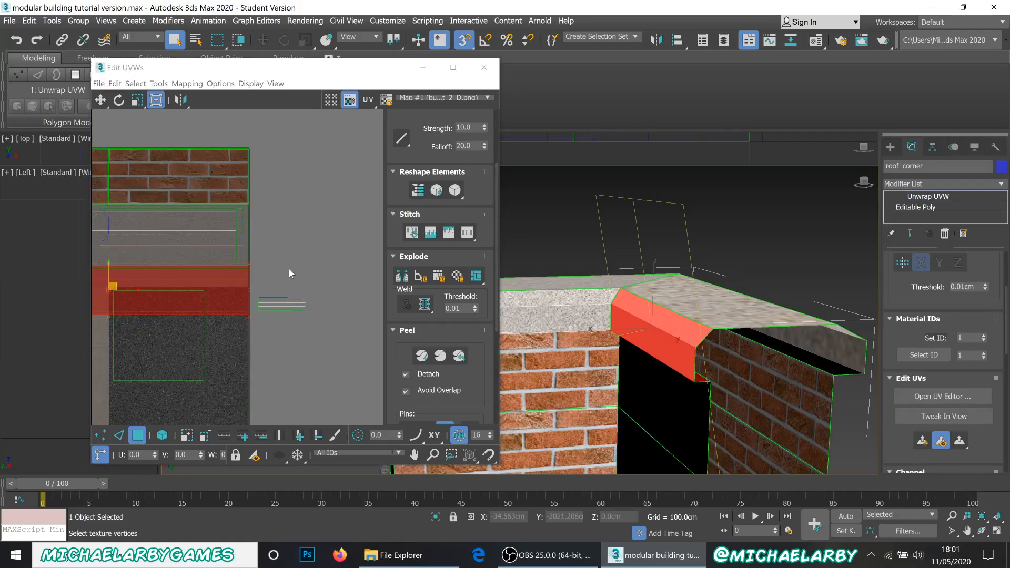
scroll(210, 278, "up", 3)
left_click_drag(252, 289, 380, 272)
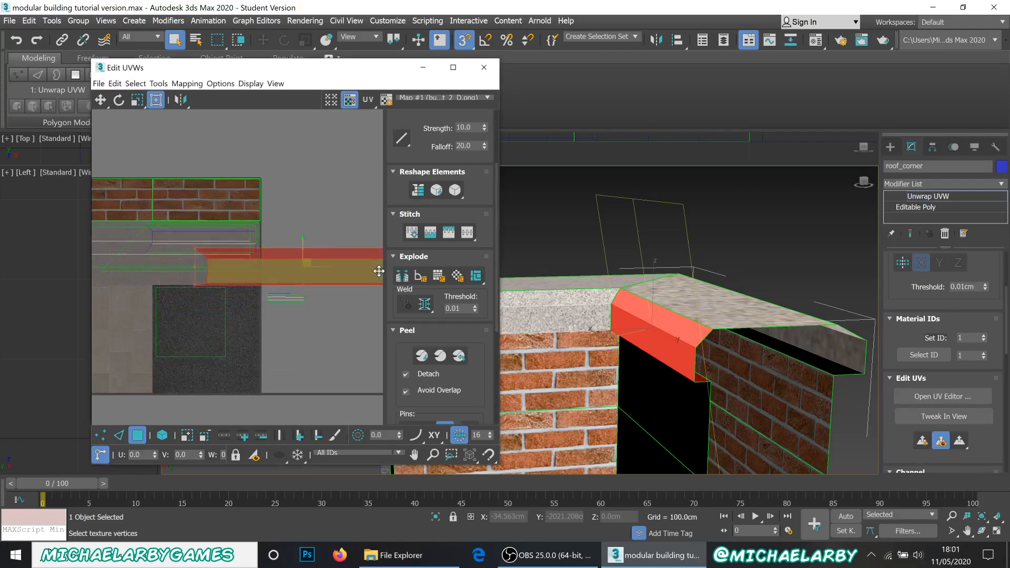
scroll(285, 262, "down", 5)
scroll(285, 262, "up", 5)
left_click_drag(279, 266, 351, 255)
Step: Flatten the planar-mapped shell with Relax Until Flat, straighten it and rotate it 90 degrees into a horizontal strip
left_click(437, 190)
left_click(437, 191)
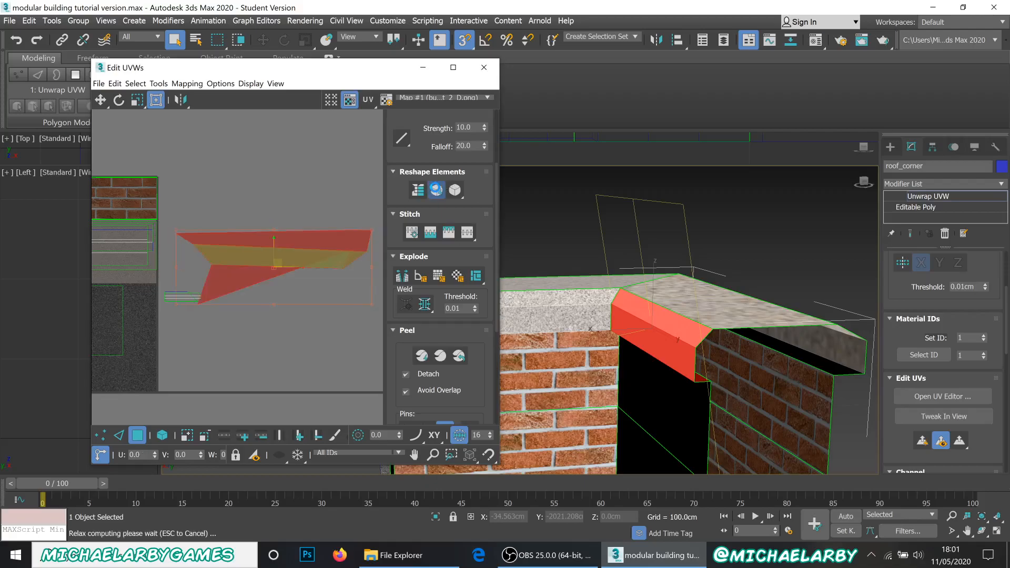
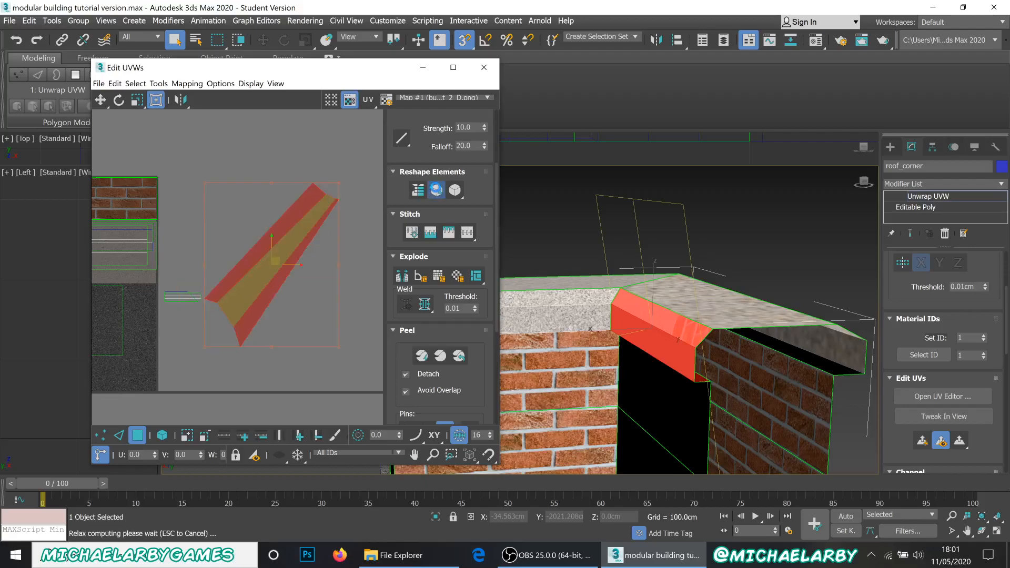
left_click(418, 195)
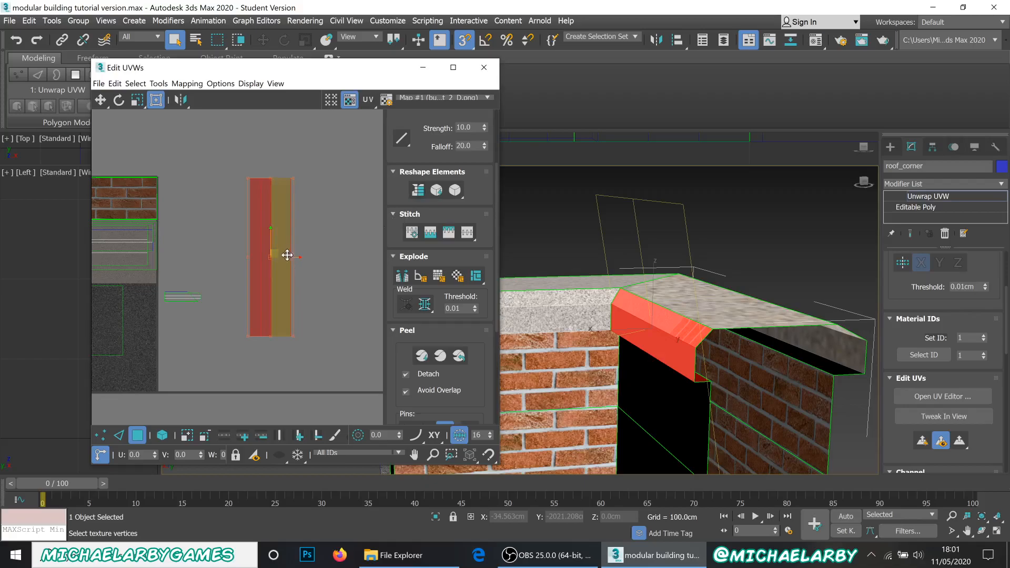
scroll(436, 240, "up", 5)
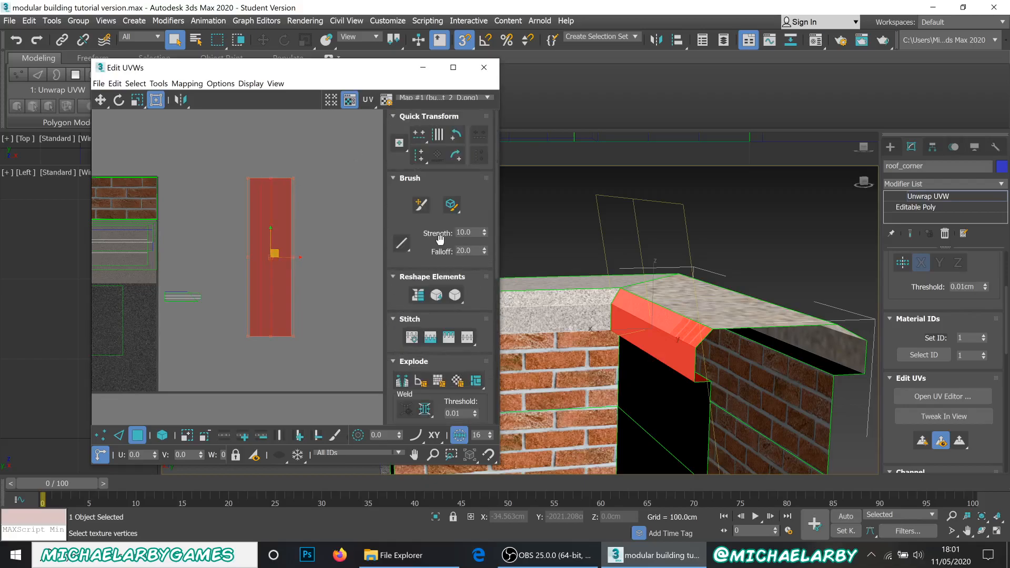
left_click(447, 158)
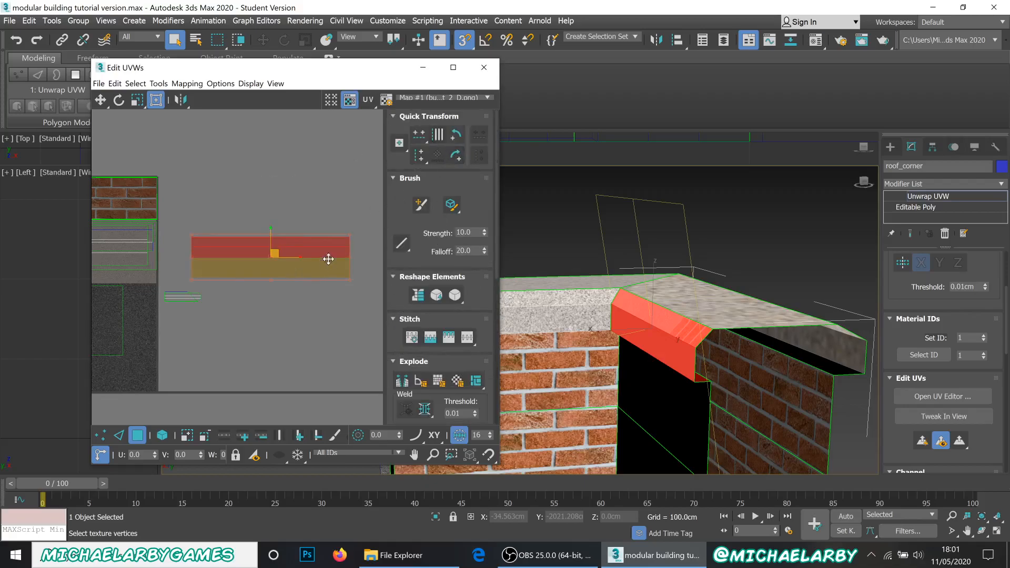
Step: Scale down the horizontal strip and align it over the slope polygon and the other strip, matching their length
left_click_drag(350, 236, 236, 271)
scroll(174, 305, "up", 5)
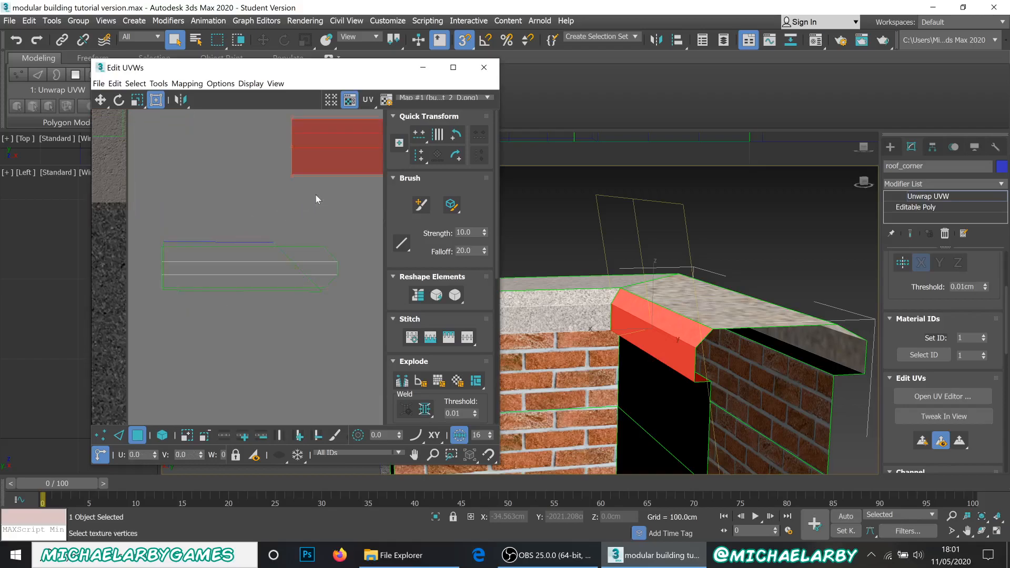
left_click_drag(316, 162, 187, 290)
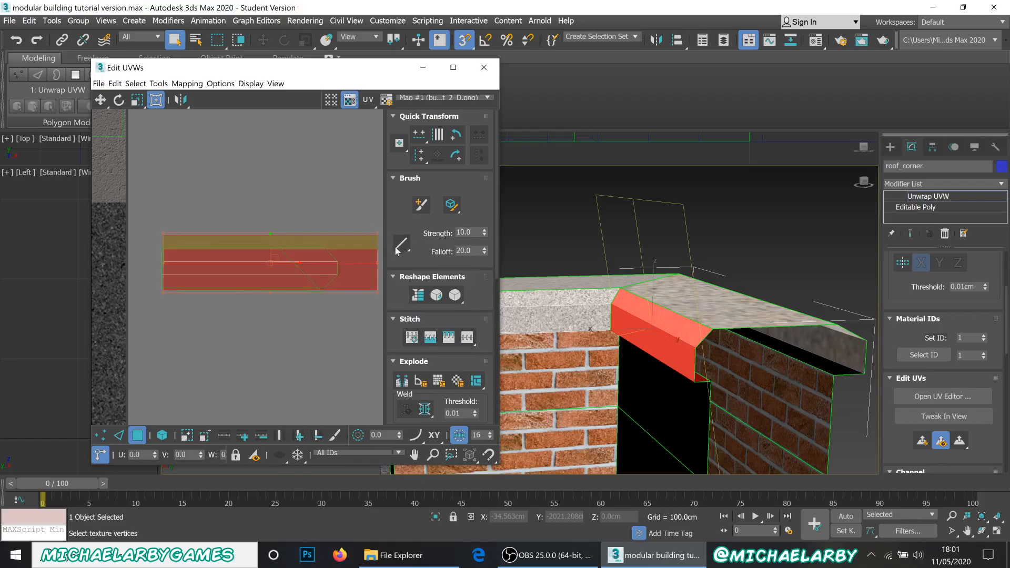
scroll(293, 298, "down", 2)
scroll(352, 267, "up", 3)
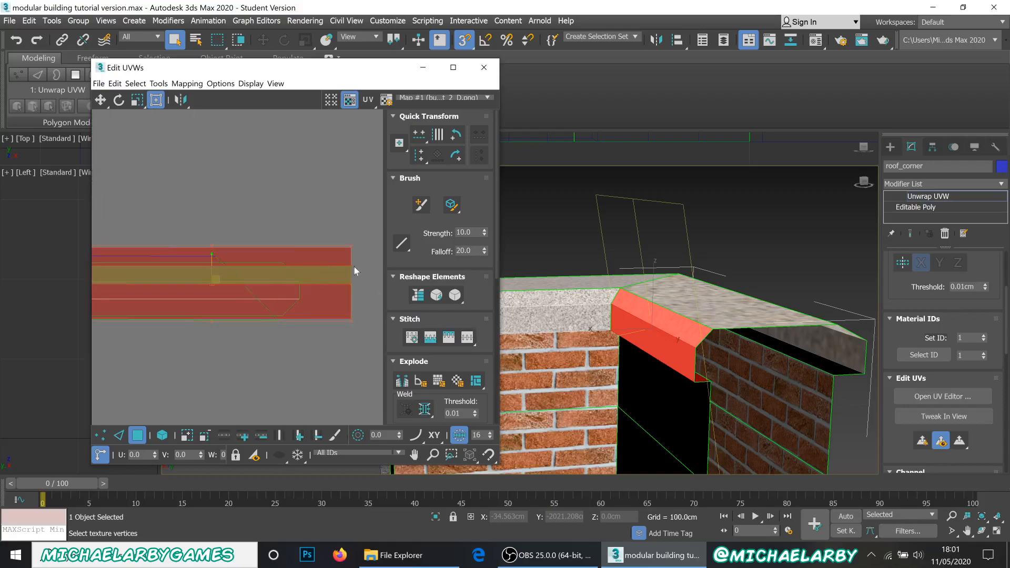
left_click_drag(350, 245, 269, 258)
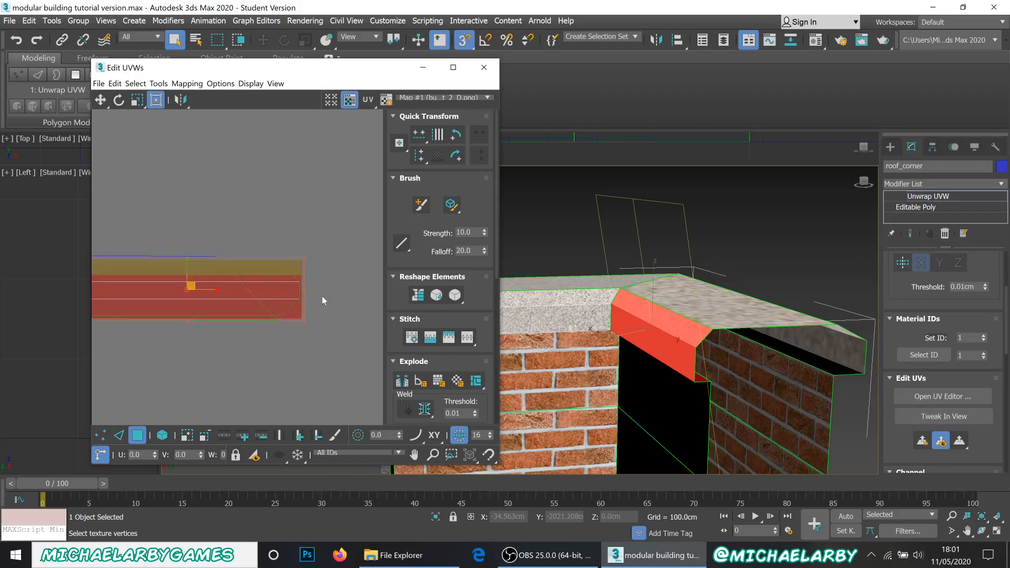
scroll(318, 349, "down", 4)
scroll(312, 346, "up", 3)
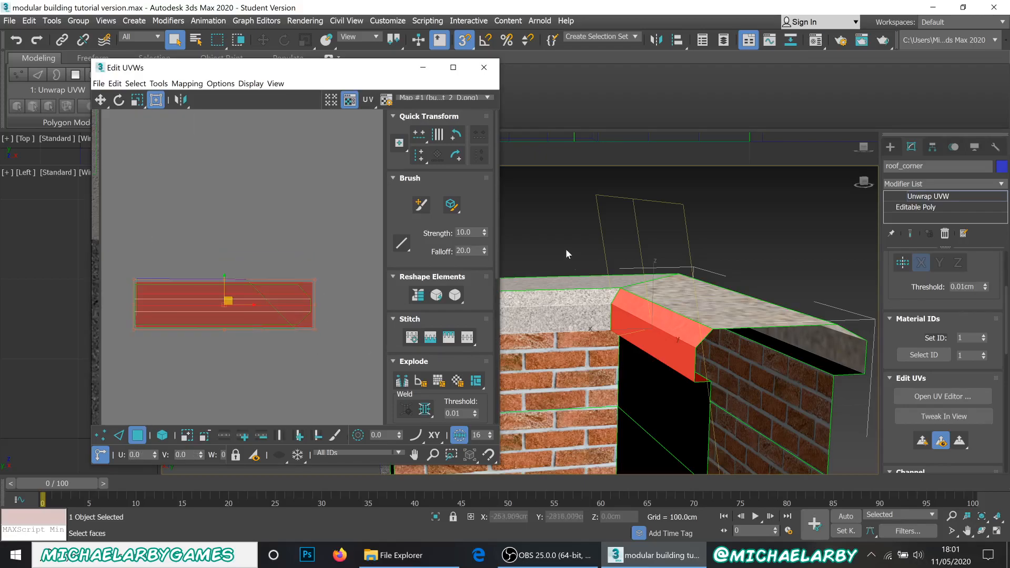
Step: Select all the stacked rim shells and move them together onto the left end of the concrete strip
scroll(295, 269, "down", 2)
left_click_drag(311, 294, 205, 211)
scroll(315, 278, "down", 5)
scroll(283, 269, "down", 1)
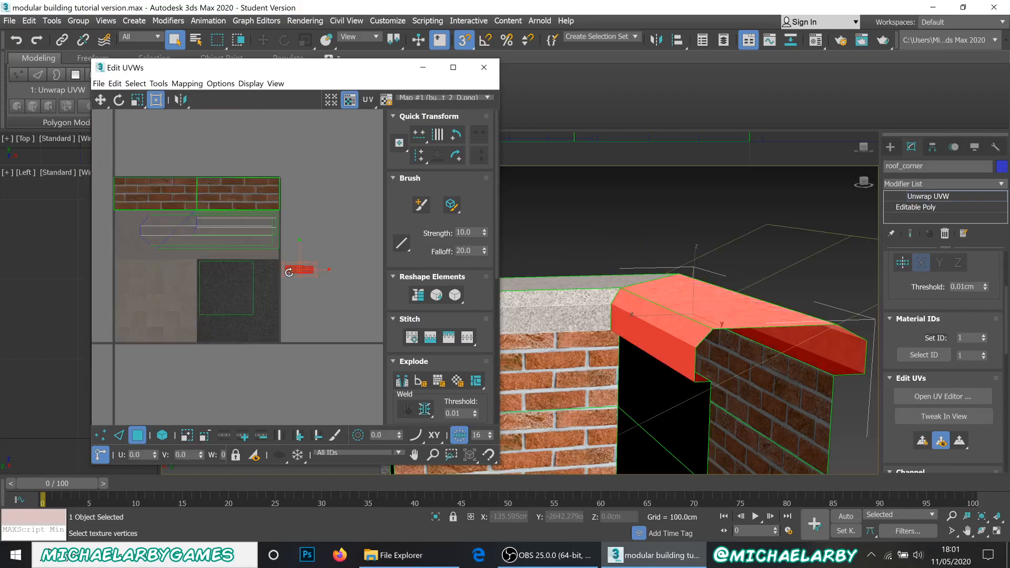
scroll(215, 265, "up", 1)
left_click_drag(335, 276, 115, 256)
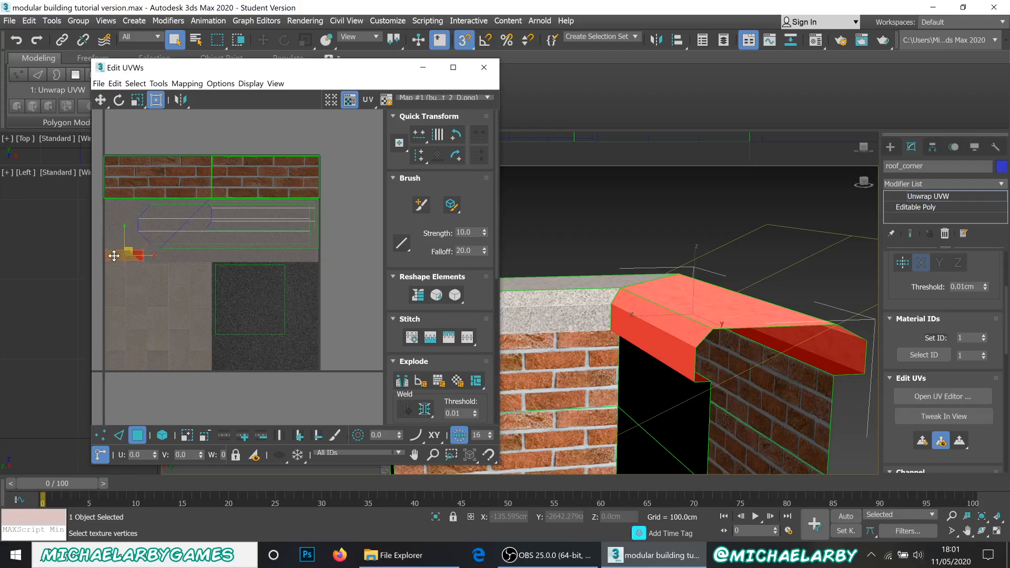
Step: Scale up the stacked rim shells together and position them to fill the concrete strip below the bricks
scroll(114, 256, "up", 4)
scroll(218, 278, "down", 2)
left_click_drag(228, 257, 457, 176)
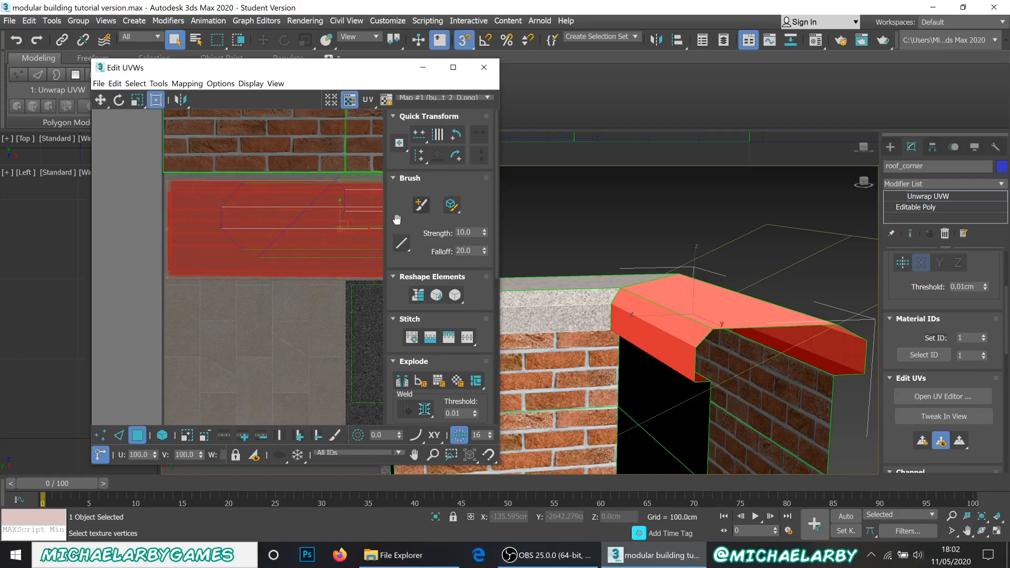
scroll(315, 281, "down", 5)
scroll(199, 253, "up", 4)
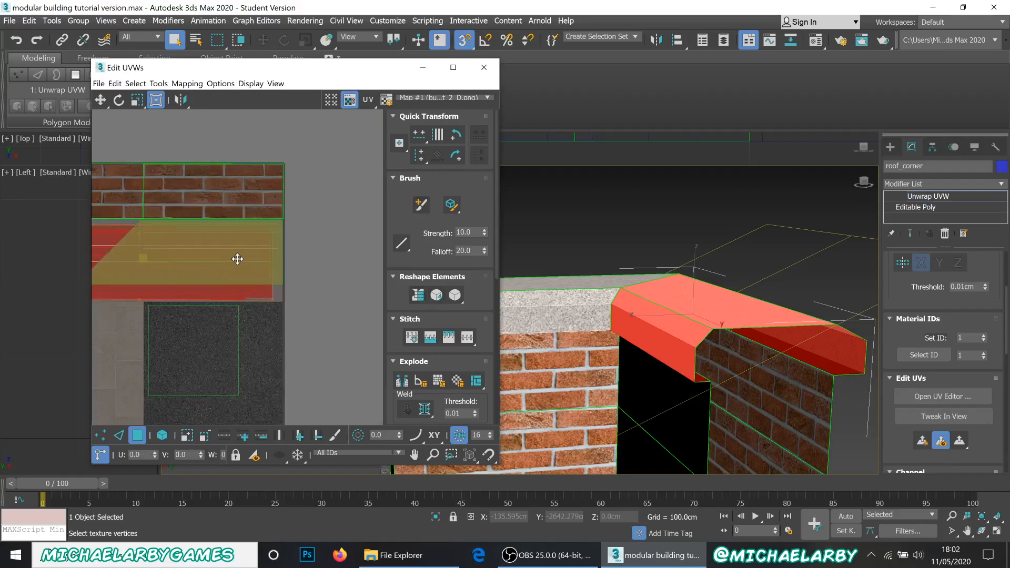
scroll(216, 277, "down", 1)
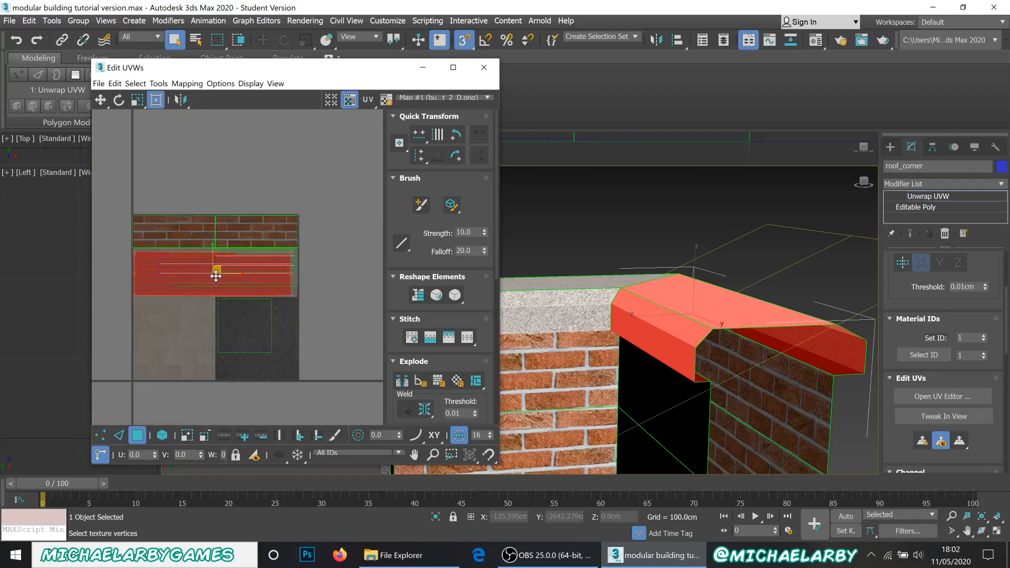
Step: Select the rim face just below the inner slope and try moving its UVs off the texture sheet
left_click(617, 261)
middle_click_drag(629, 320, 789, 341, "alt")
scroll(643, 334, "up", 3)
scroll(726, 349, "up", 5)
scroll(684, 302, "down", 2)
scroll(650, 299, "up", 2)
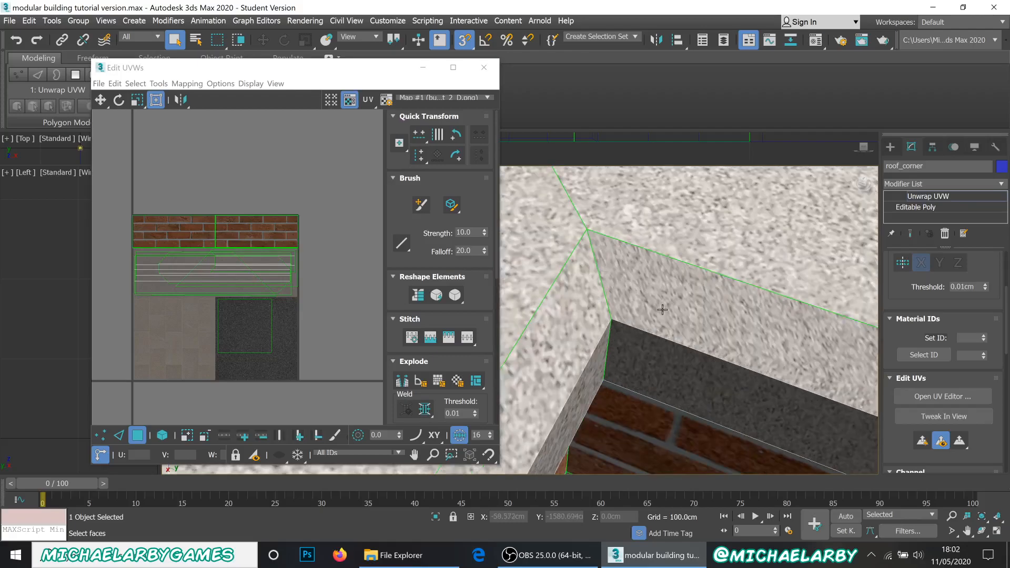
scroll(663, 309, "down", 2)
left_click(663, 309)
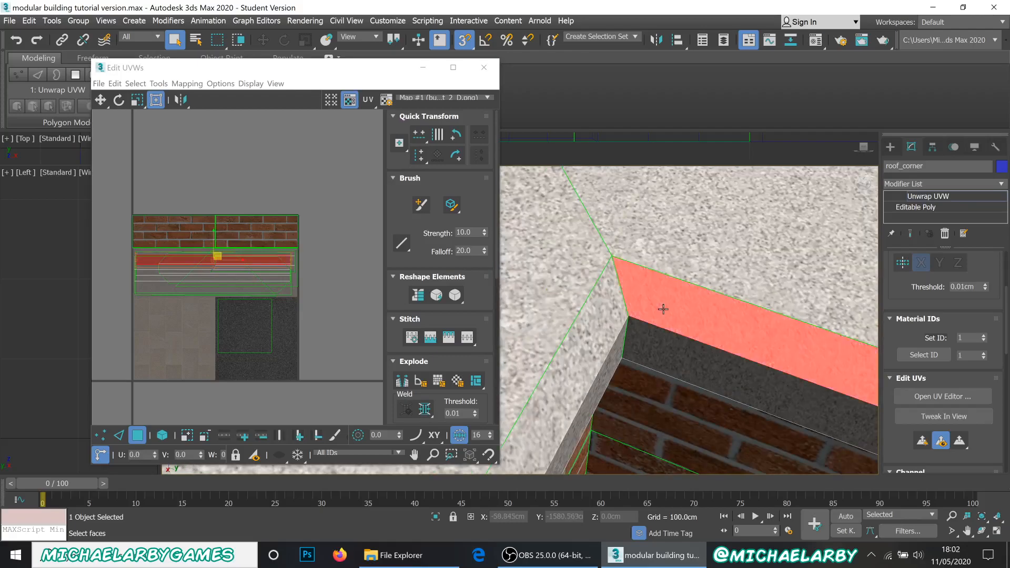
scroll(222, 259, "up", 3)
scroll(216, 260, "down", 2)
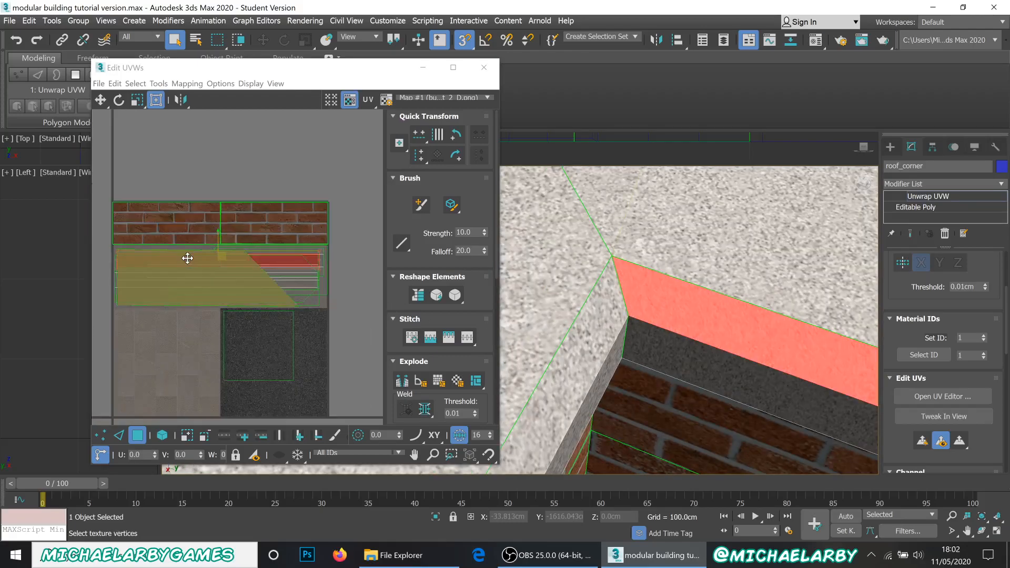
left_click_drag(187, 258, 436, 265)
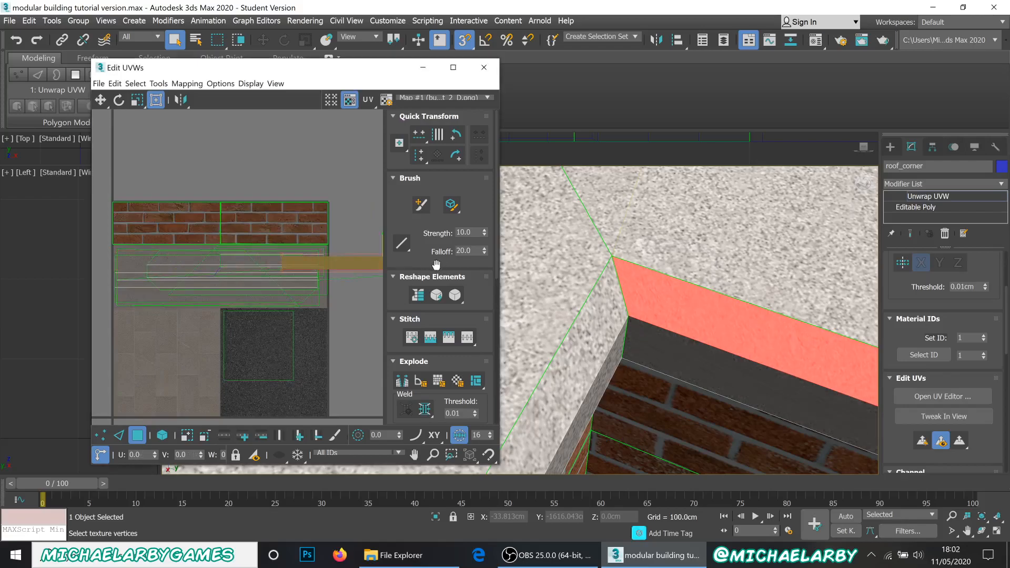
key("ctrl+z")
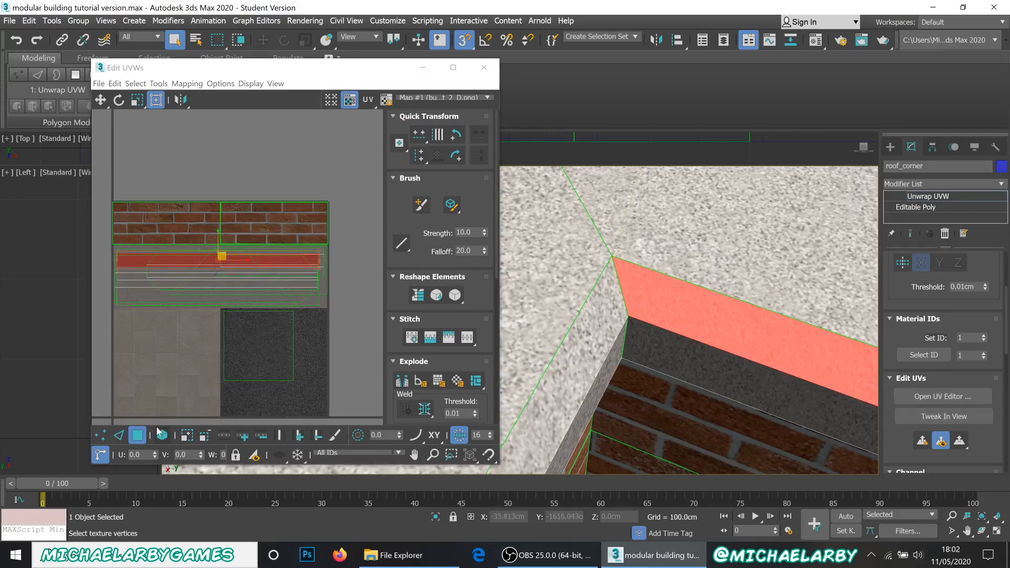
Step: Turn on element selection and select the inner slope face of the rim together with the adjoining face beneath it
left_click(668, 351)
left_click(135, 279)
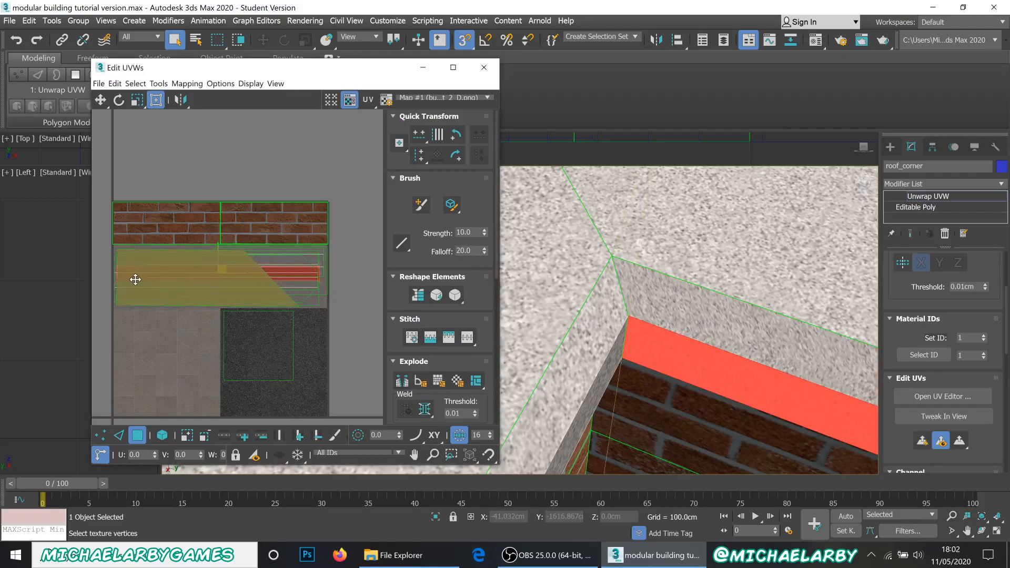
left_click(162, 435)
scroll(108, 269, "up", 5)
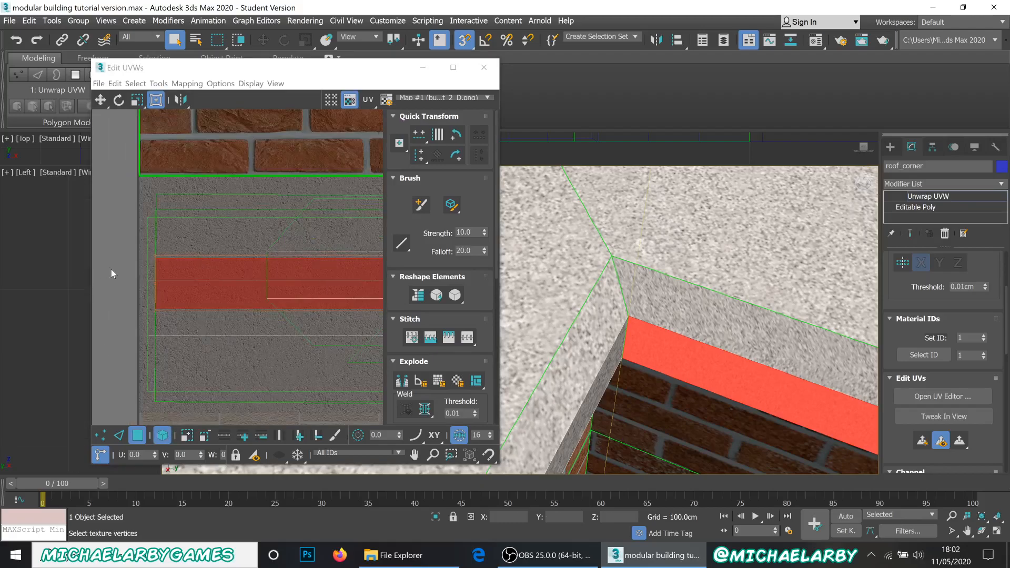
scroll(111, 270, "up", 5)
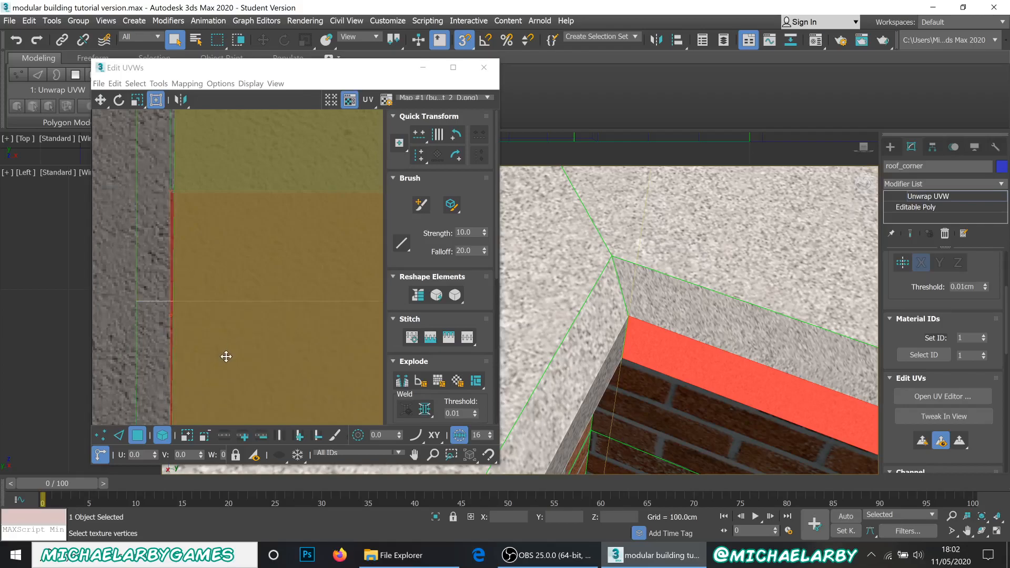
left_click(717, 319)
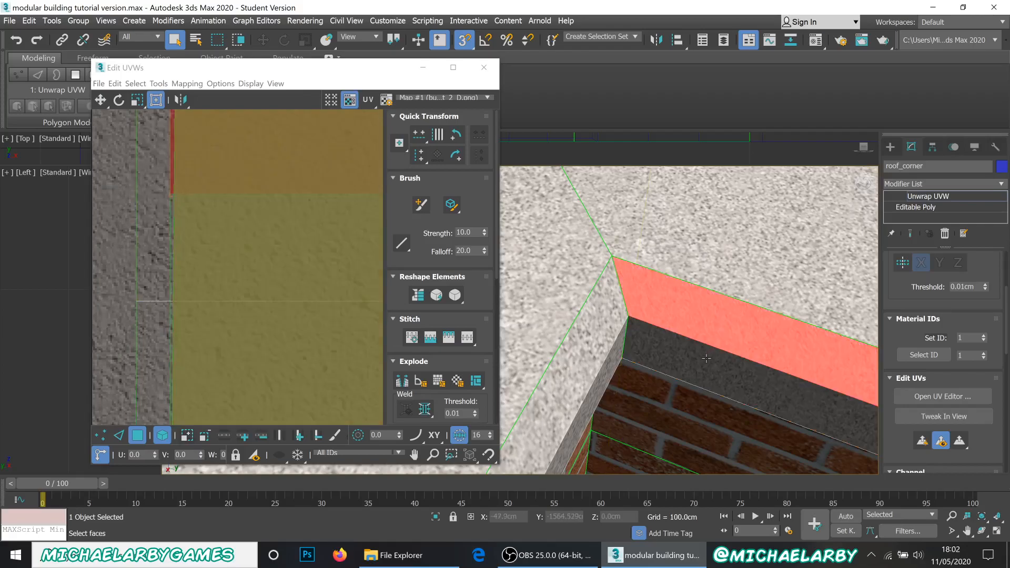
left_click(706, 358, "ctrl")
middle_click_drag(706, 358, 610, 261, "alt")
left_click(769, 408, "ctrl")
Step: Move the selected rim shells off the texture sheet into the empty area to its left
scroll(217, 242, "down", 6)
scroll(217, 241, "down", 3)
left_click_drag(225, 241, 93, 241)
scroll(272, 244, "down", 4)
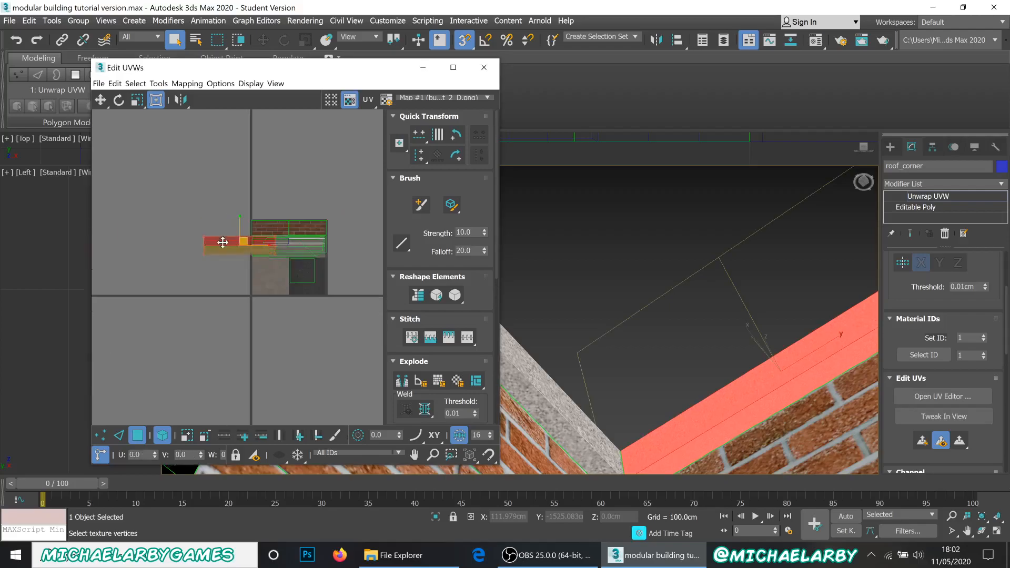
scroll(204, 239, "up", 3)
left_click_drag(256, 266, 204, 273)
middle_click_drag(693, 378, 670, 415, "alt")
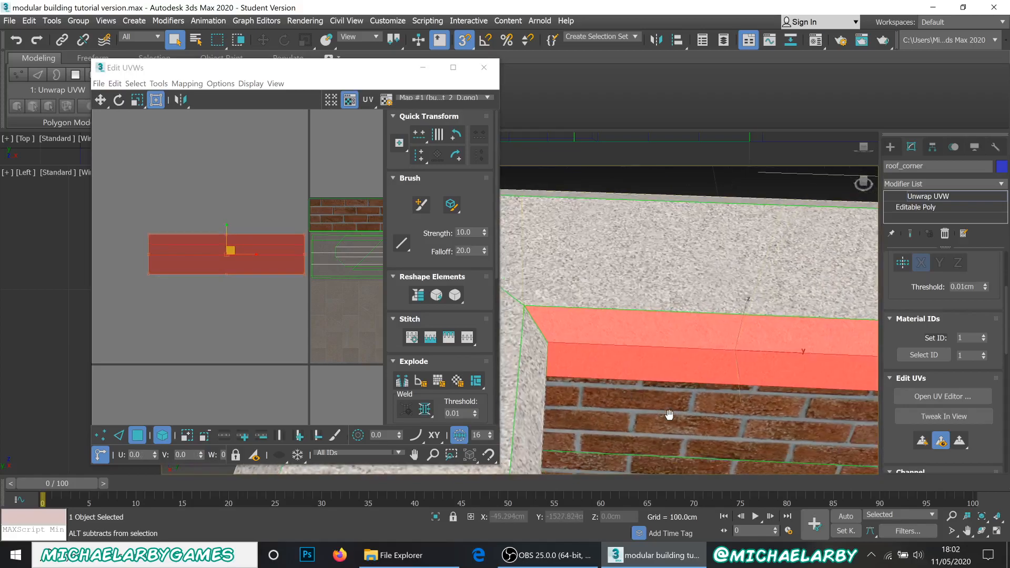
Step: Switch to vertex editing for the separated rim shells and turn off element selection
left_click(100, 437)
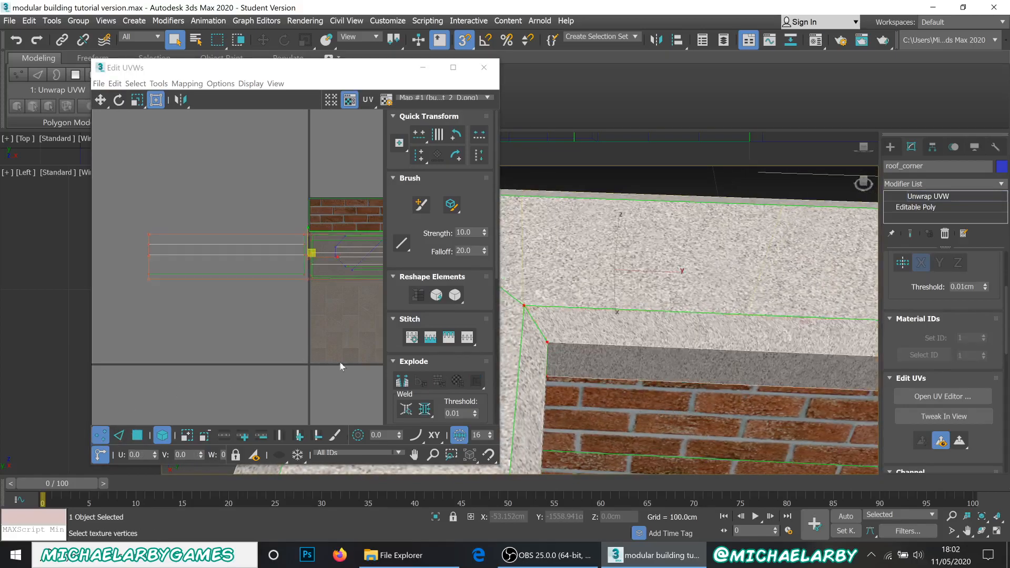
left_click(198, 312)
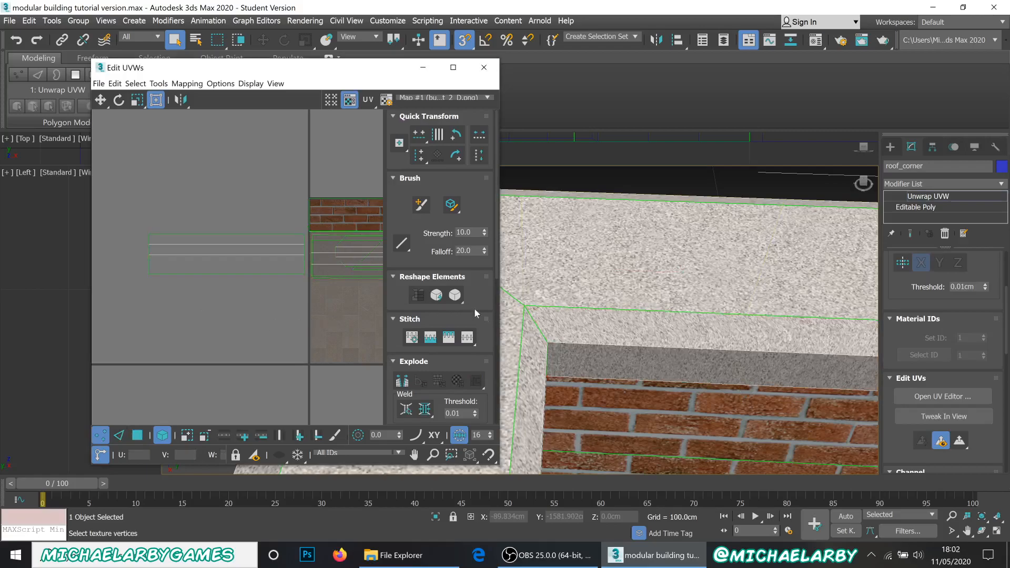
left_click(525, 306)
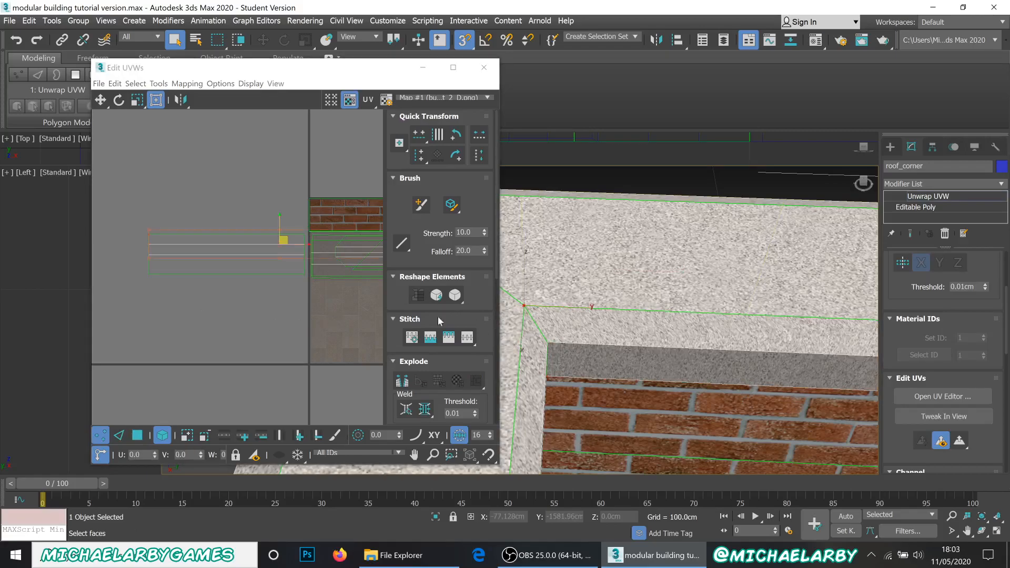
scroll(165, 227, "down", 3)
scroll(246, 229, "up", 5)
scroll(298, 232, "down", 2)
scroll(341, 234, "up", 2)
scroll(339, 232, "down", 4)
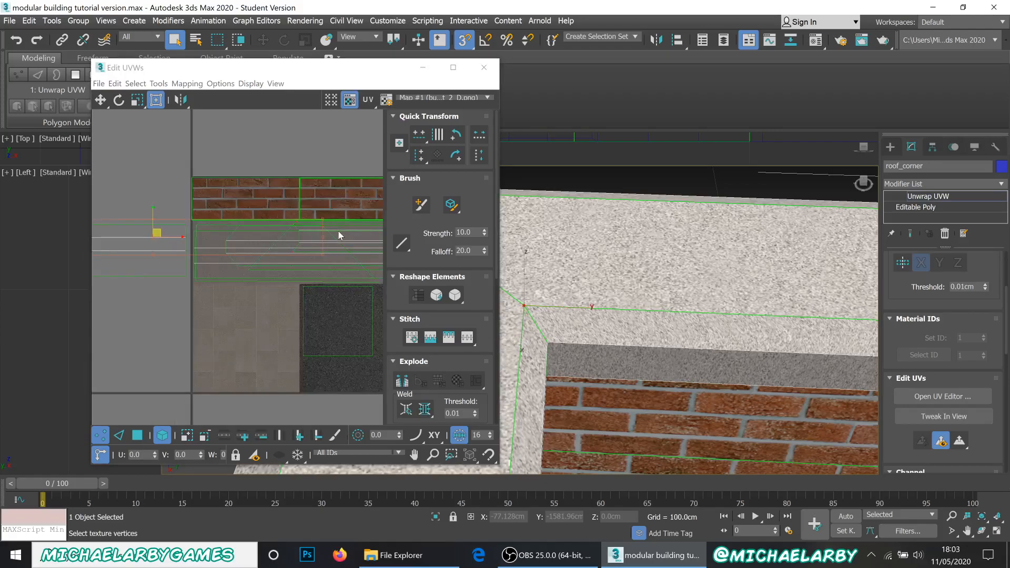
scroll(187, 242, "up", 2)
scroll(187, 242, "up", 1)
left_click(204, 271)
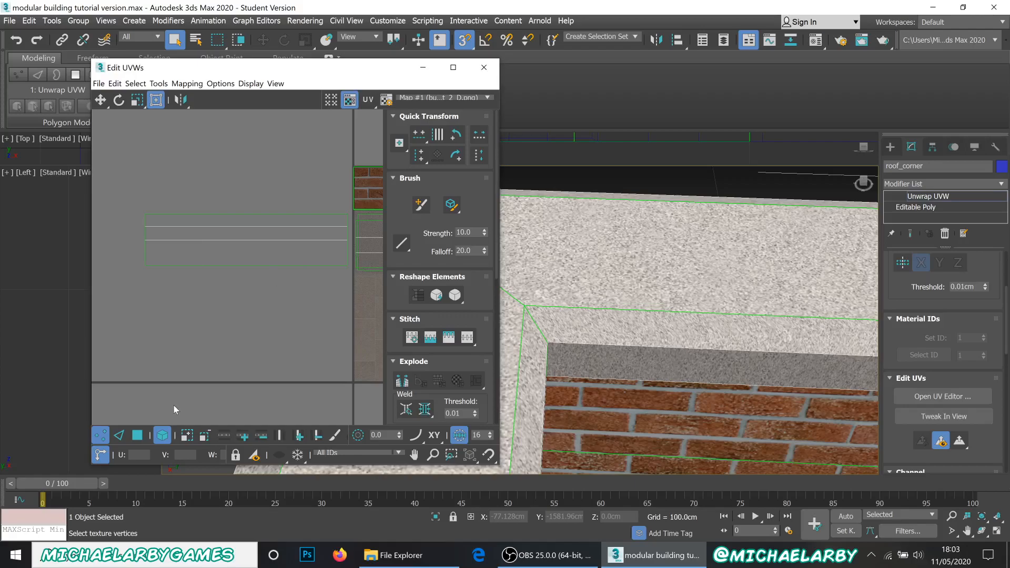
left_click(166, 435)
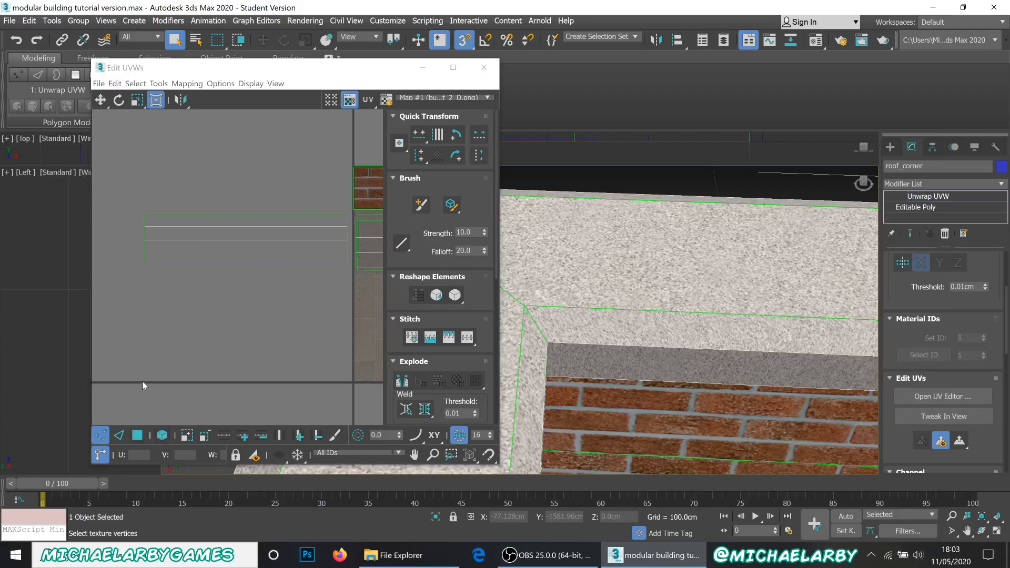
Step: Move the top-left vertex of the separated rim shell outward to slant its end like the mitred corner
left_click(146, 240)
left_click_drag(142, 184, 168, 305)
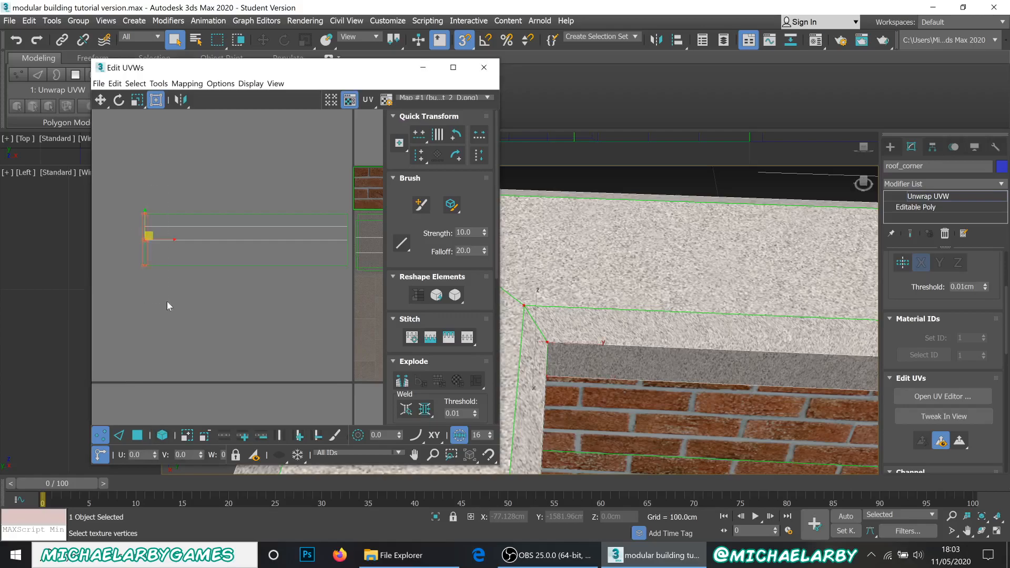
scroll(533, 326, "up", 2)
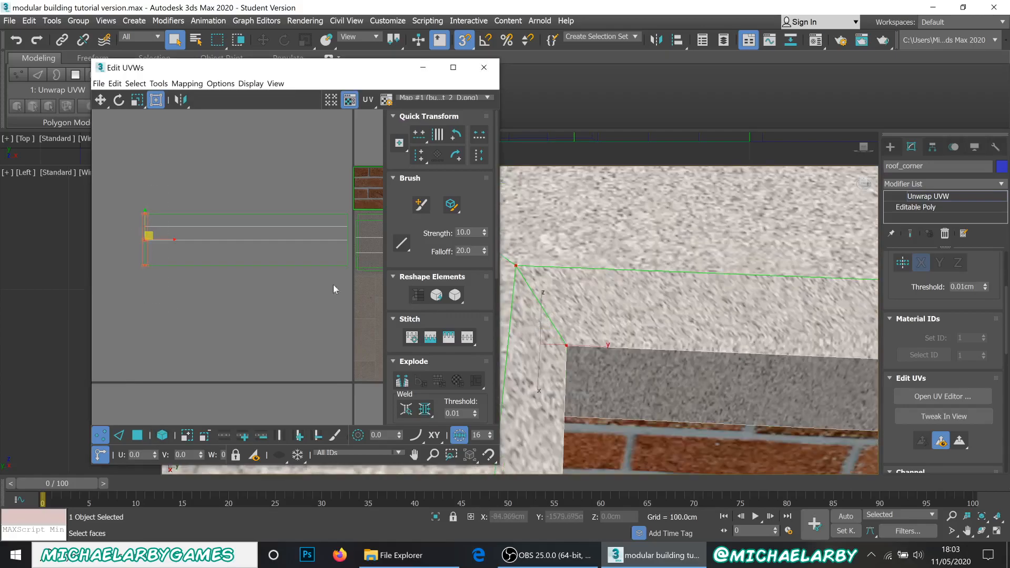
left_click(121, 231)
mouse_move(165, 223)
left_mouse_down()
mouse_move(153, 217)
mouse_move(190, 214)
mouse_move(157, 215)
left_mouse_up()
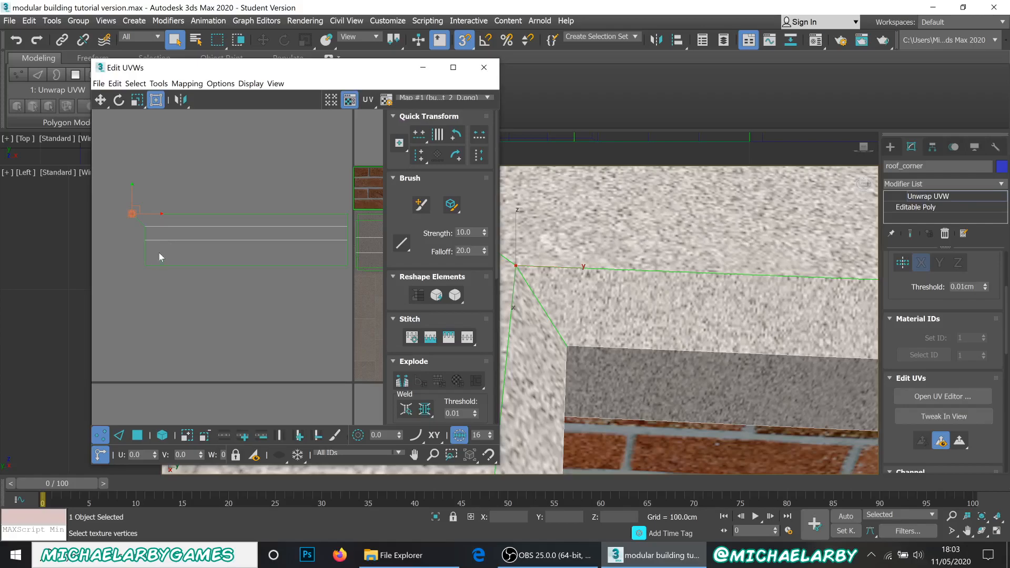
Step: Select the bottom row of vertices on the rim shell and raise it to reduce the height of the underside strip
left_click(145, 265)
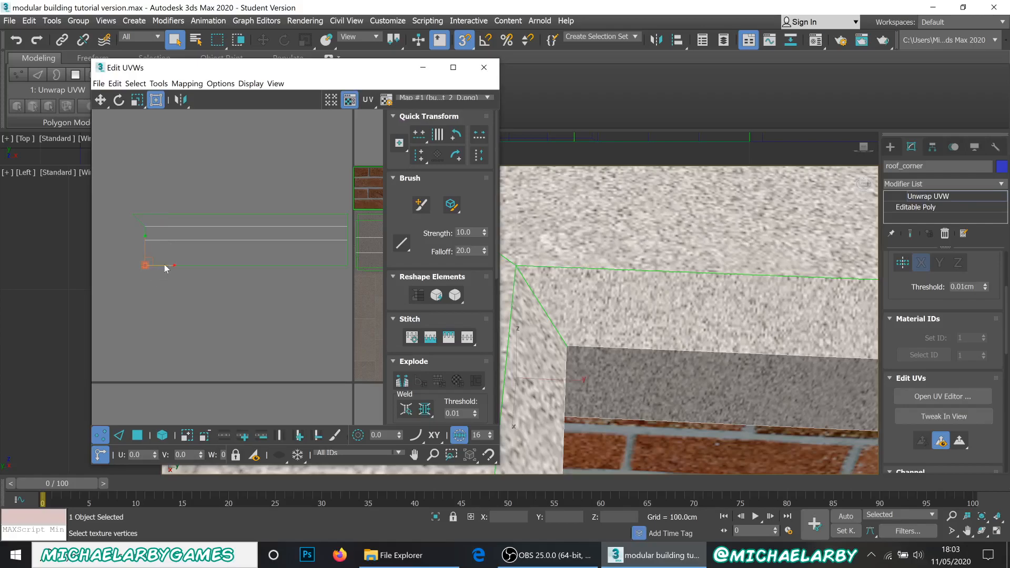
middle_click_drag(763, 369, 725, 327, "alt")
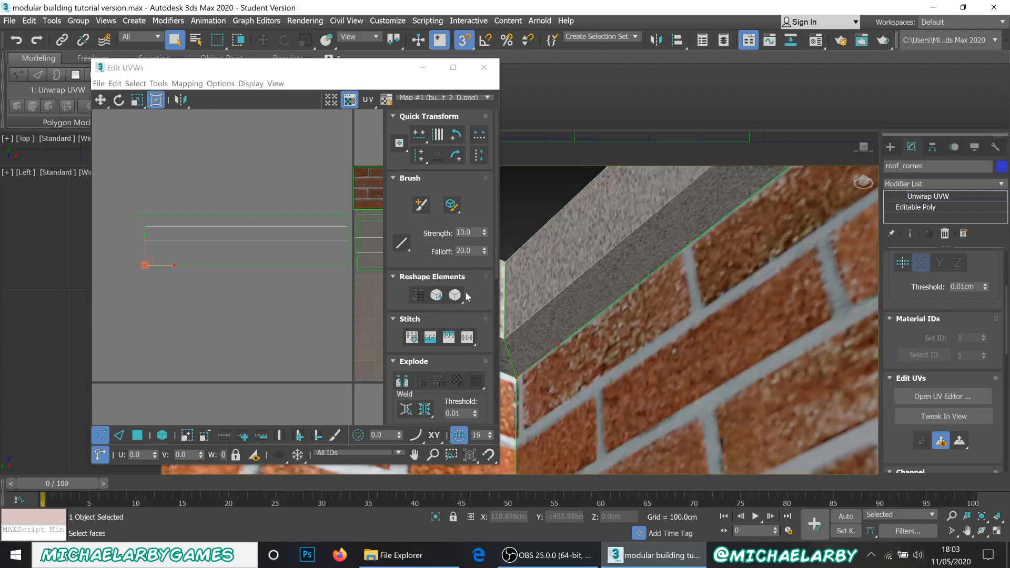
scroll(593, 280, "up", 3)
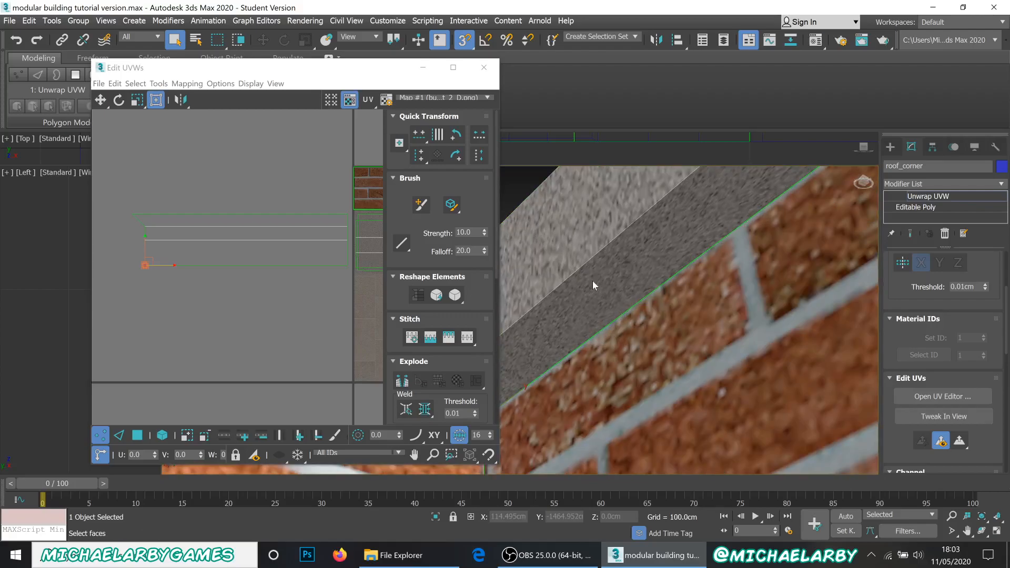
scroll(208, 297, "down", 1)
scroll(305, 267, "up", 1)
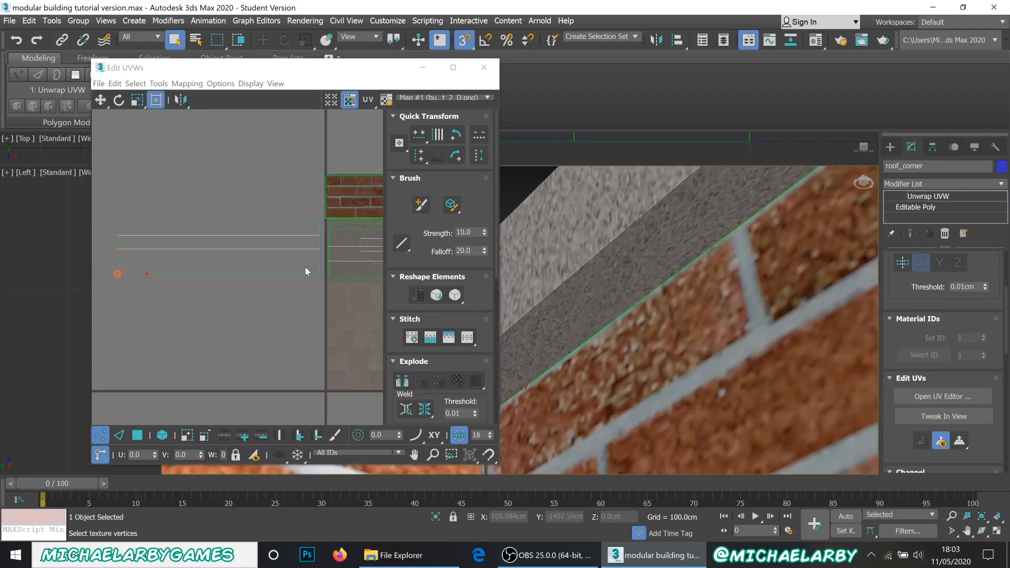
left_click_drag(313, 279, 324, 273)
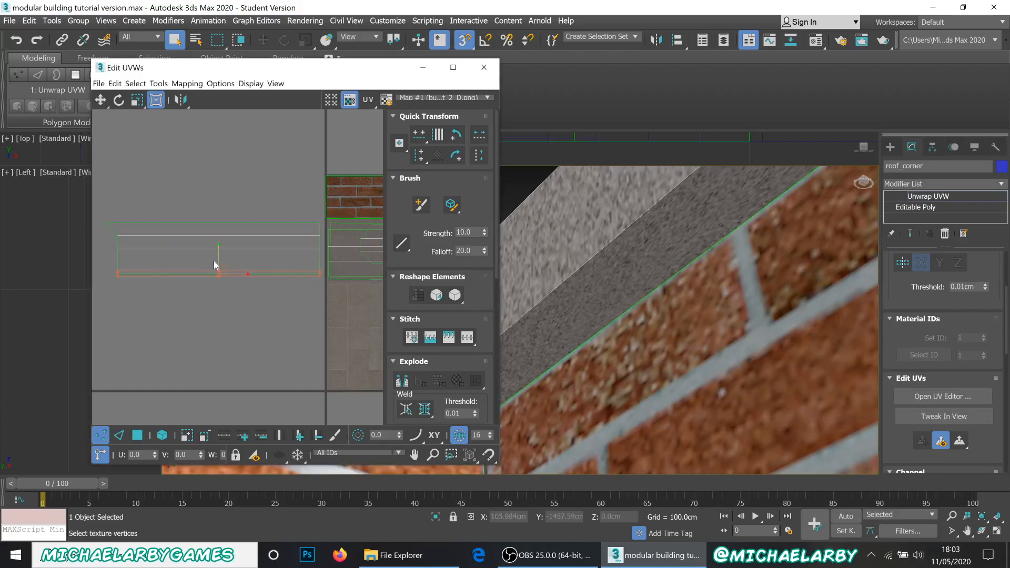
left_click_drag(219, 260, 223, 242)
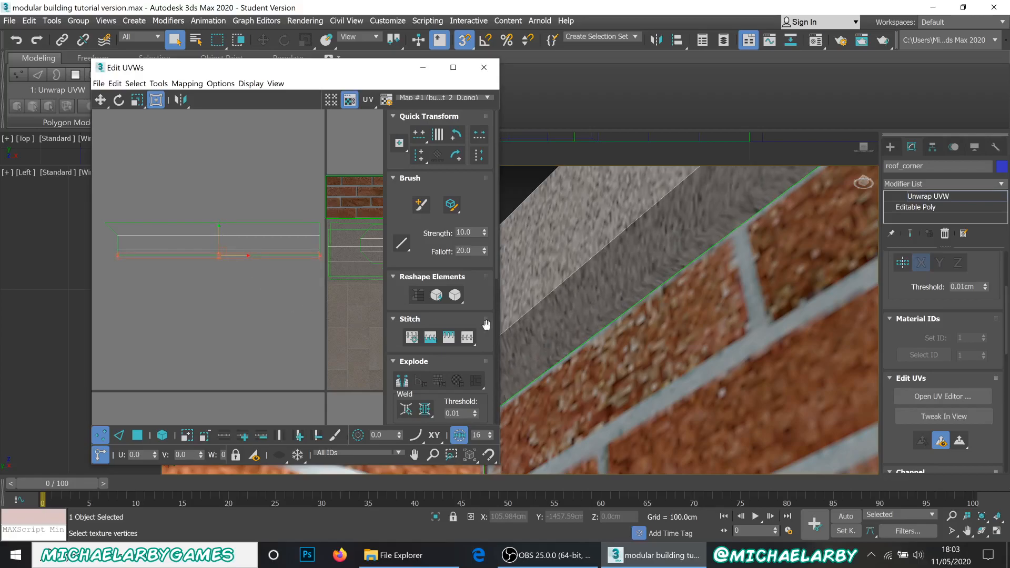
scroll(553, 298, "down", 2)
mouse_move(664, 303)
middle_mouse_down()
mouse_move(654, 352)
mouse_move(600, 430)
mouse_move(656, 352)
mouse_move(608, 411)
middle_mouse_up()
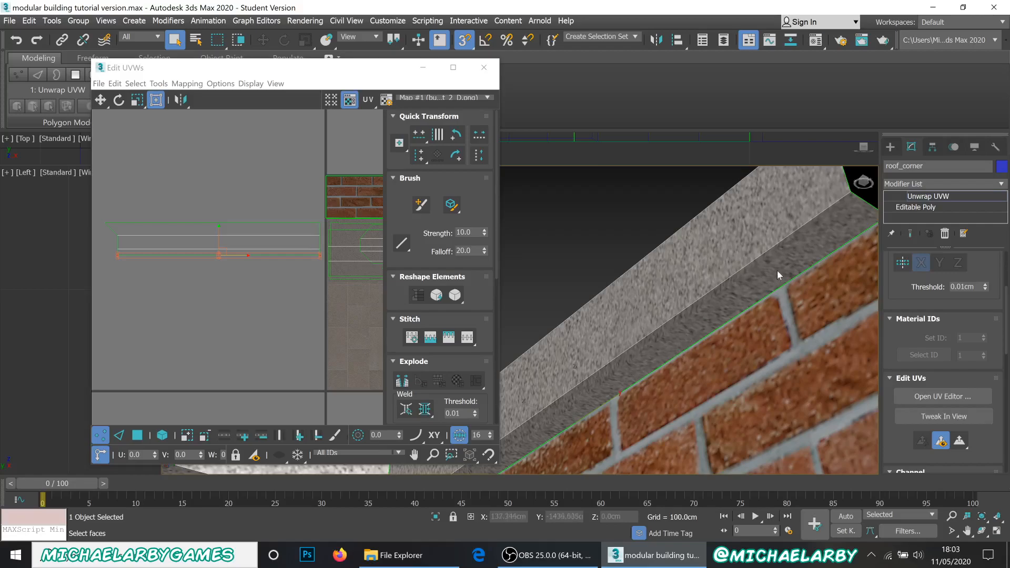
middle_click_drag(633, 356, 598, 401, "alt")
scroll(216, 304, "down", 4)
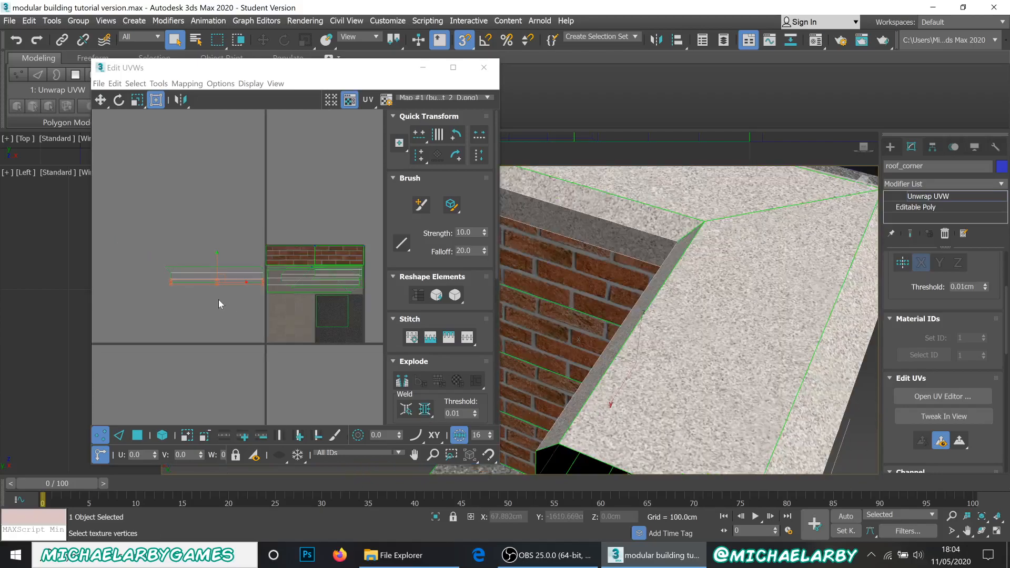
Step: Select the reshaped rim faces and move them back onto the concrete strip of the texture sheet
scroll(241, 295, "up", 3)
left_click(236, 294)
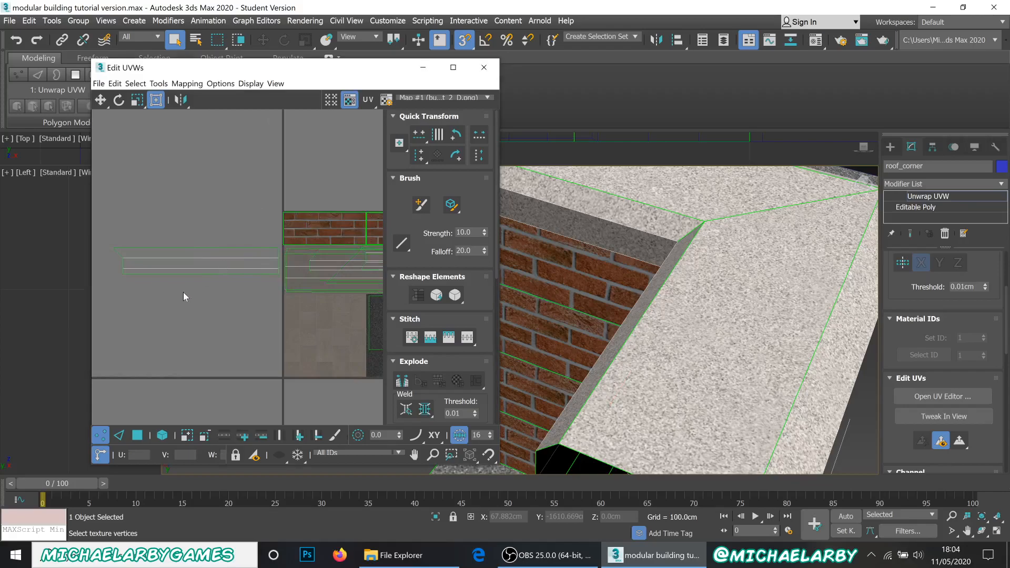
left_click(136, 435)
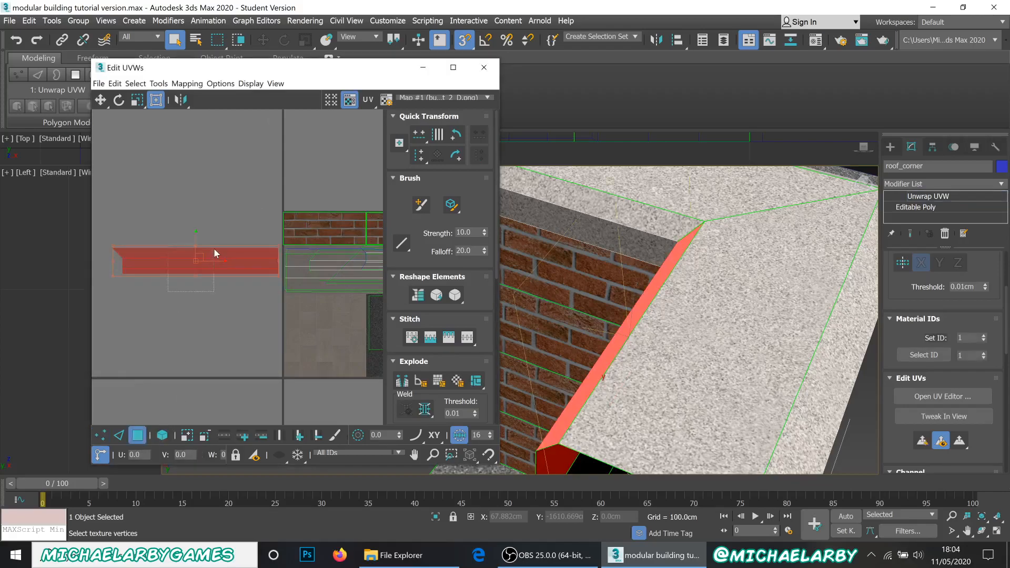
left_click_drag(192, 265, 373, 275)
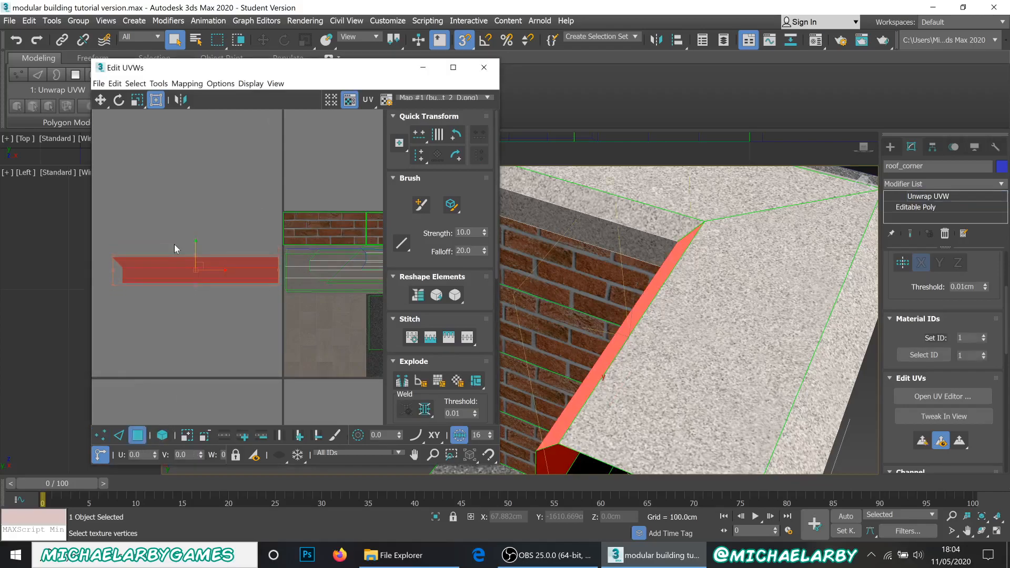
left_click_drag(201, 265, 379, 266)
Step: Close the UV editor and view the textured roof_corner alongside the other modular kit pieces
left_click(484, 67)
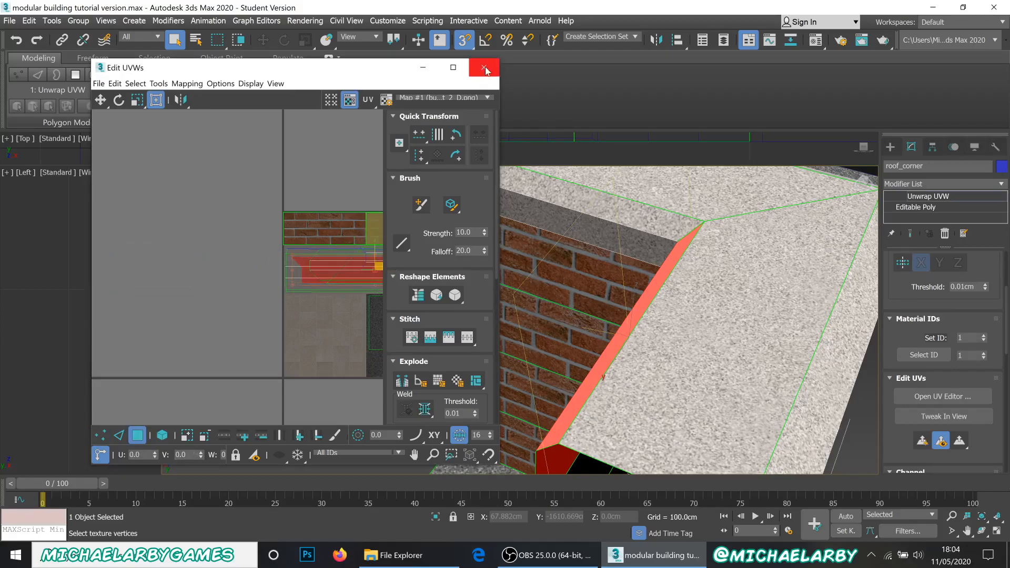
scroll(328, 281, "down", 5)
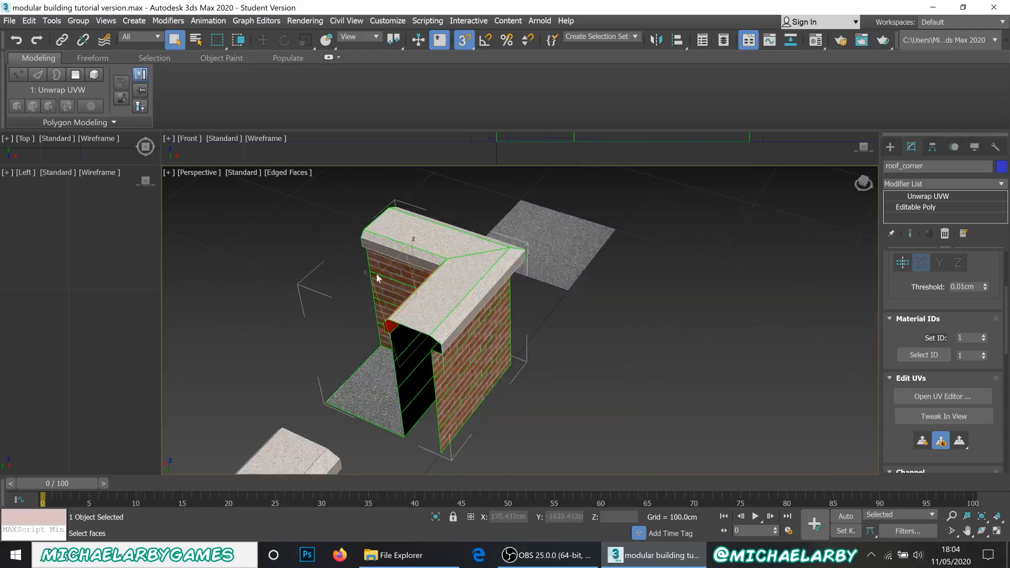
middle_click_drag(547, 378, 679, 330, "alt")
scroll(678, 332, "down", 2)
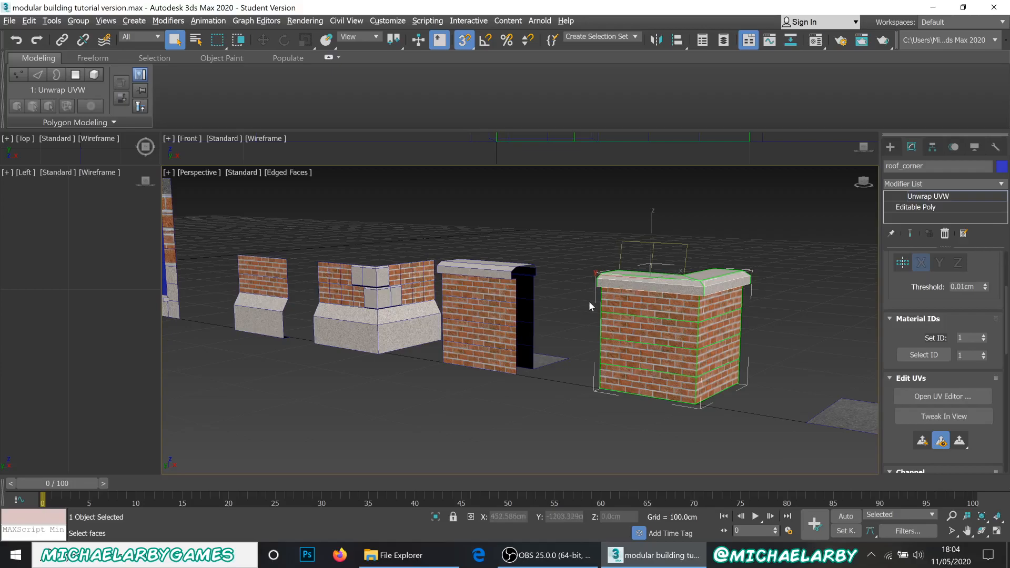
scroll(589, 301, "down", 5)
middle_click_drag(488, 263, 546, 249)
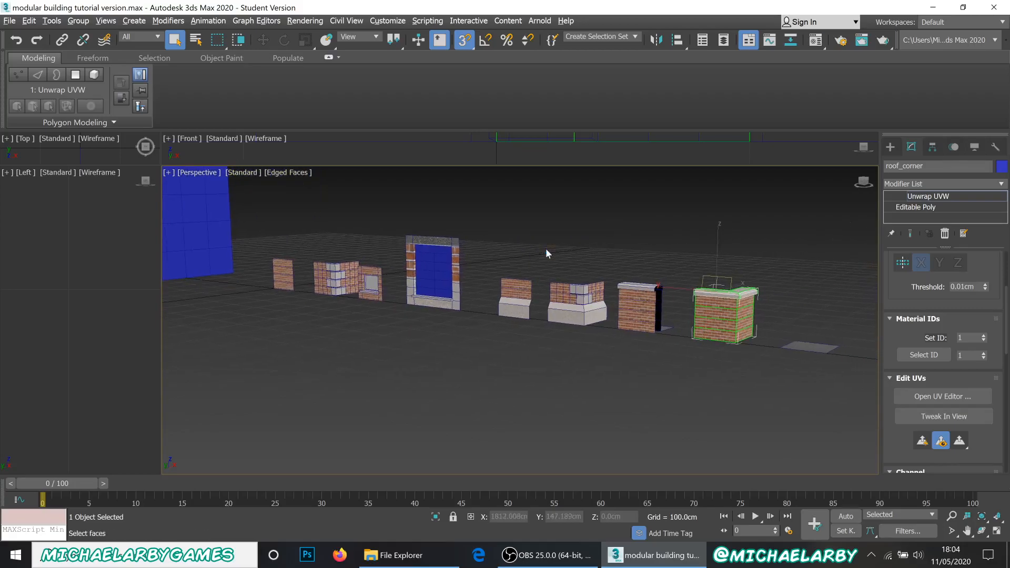